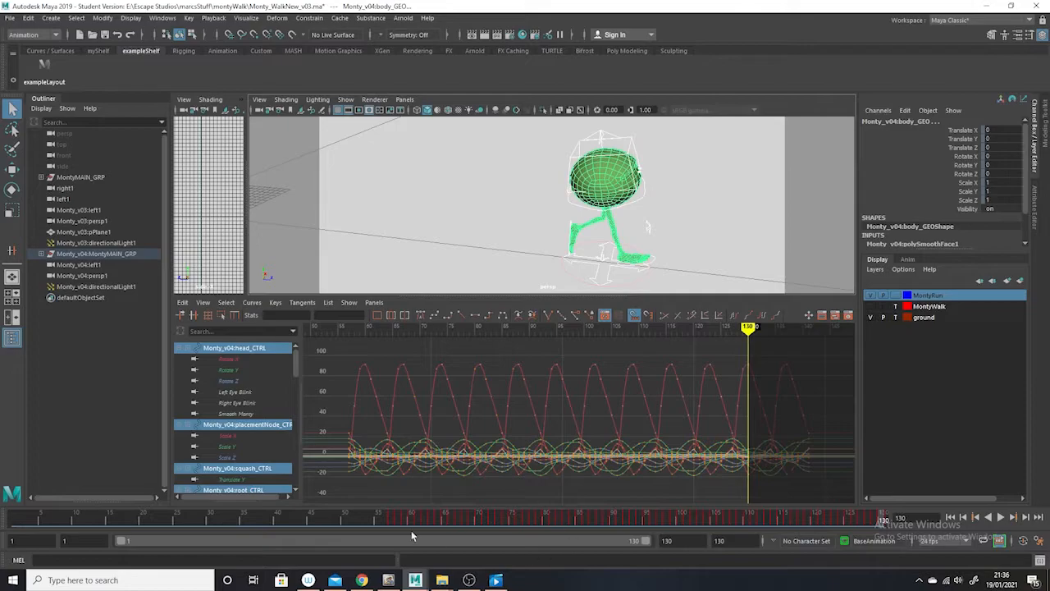
Go to frame 76 and clear the current selection
{"action": "left_click", "coordinate": [516, 516]}
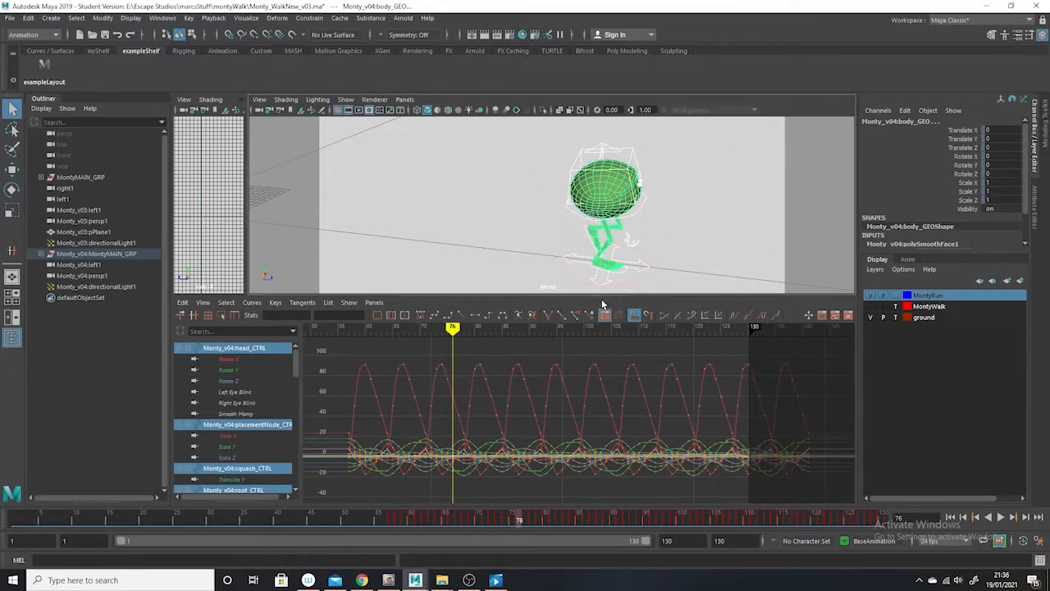
{"action": "left_click", "coordinate": [728, 222]}
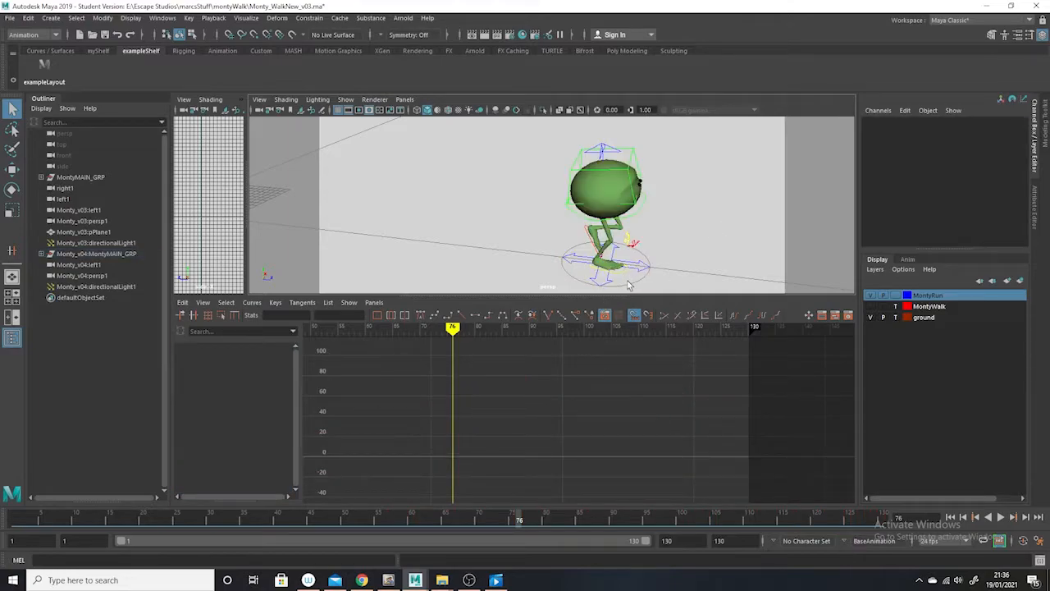
{"action": "left_click", "coordinate": [605, 179]}
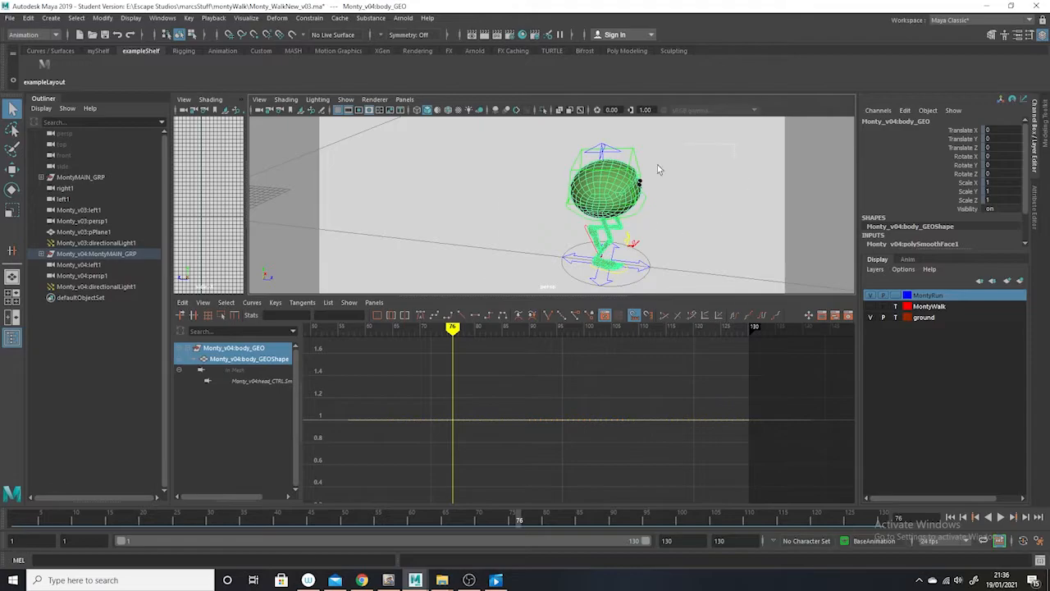
{"action": "left_click_drag", "start_coordinate": [704, 151], "coordinate": [577, 221]}
{"action": "left_click", "coordinate": [639, 181]}
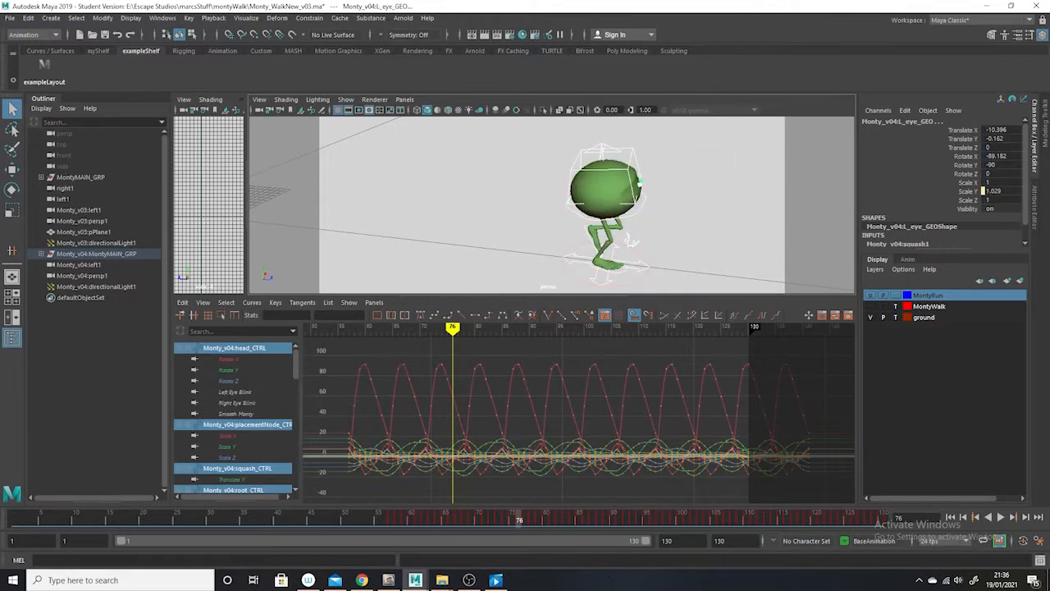
{"action": "left_click", "coordinate": [745, 259]}
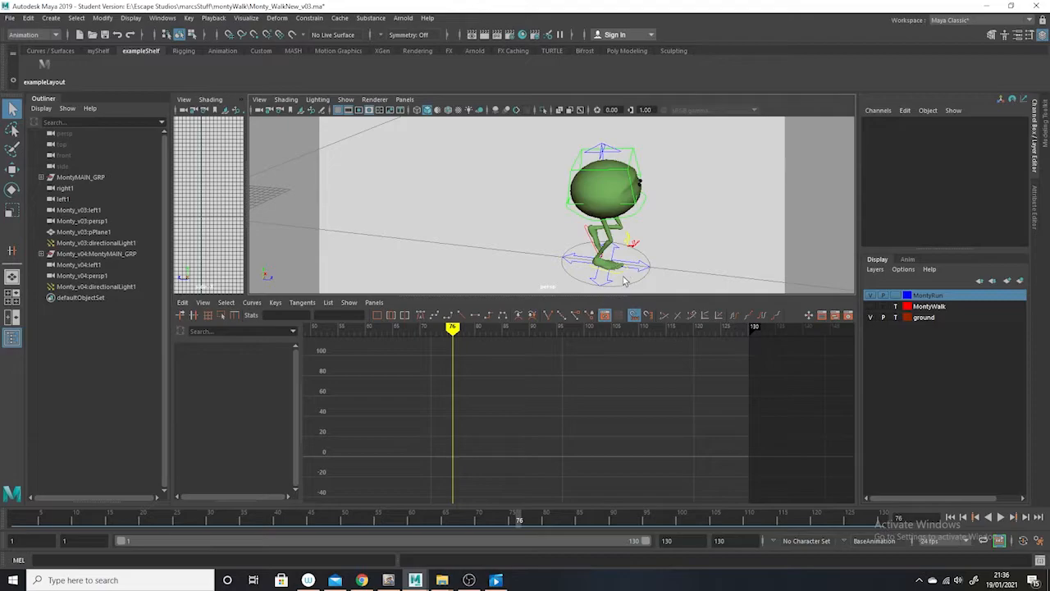
Select the running character's right foot, left foot, root, head and squash controls
{"action": "left_click", "coordinate": [624, 279]}
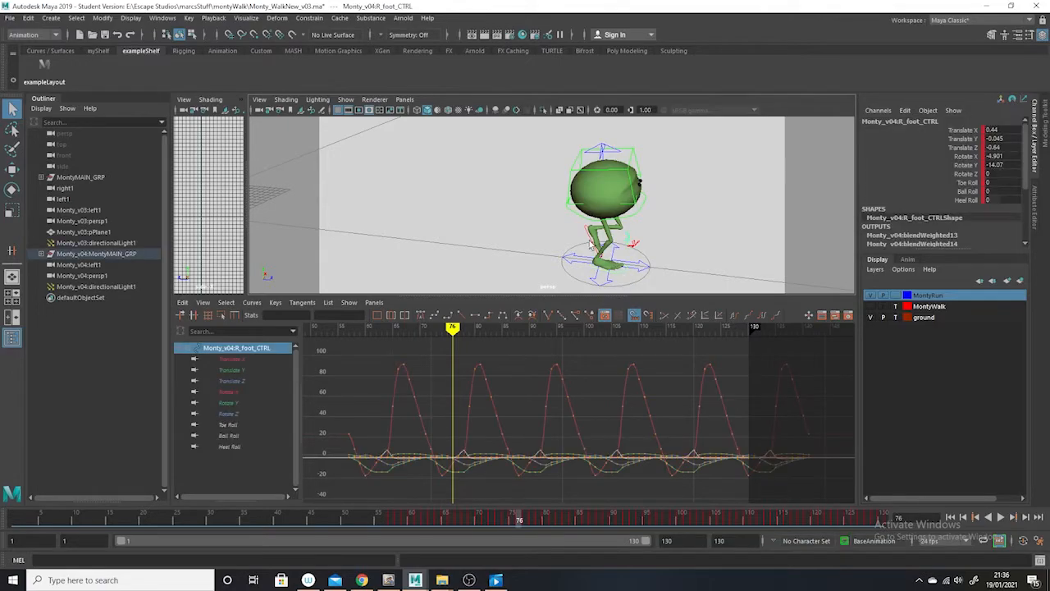
{"action": "left_click", "coordinate": [631, 242], "text": "shift"}
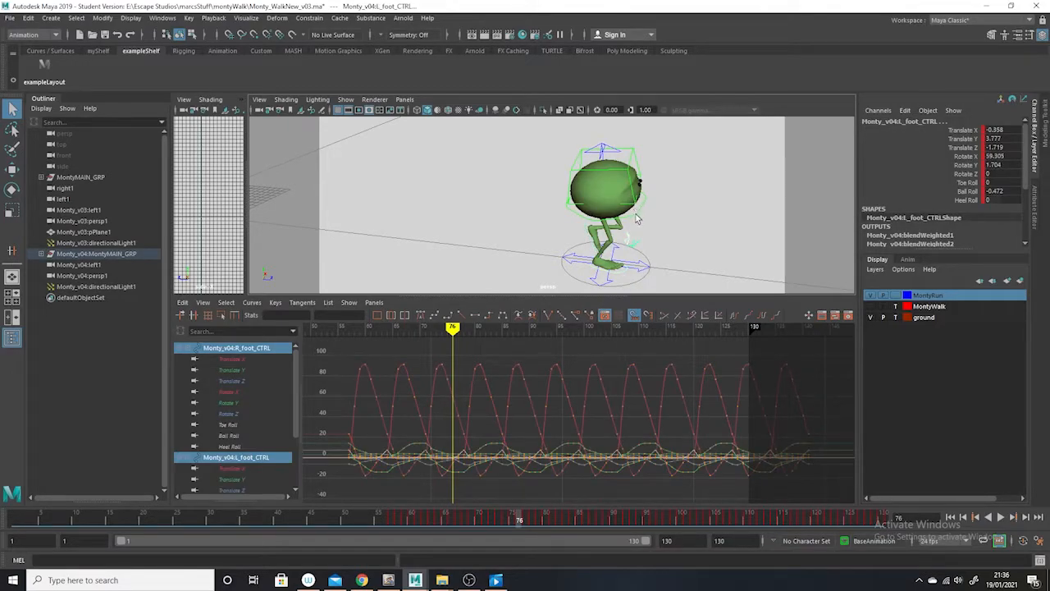
{"action": "left_click", "coordinate": [641, 158], "text": "shift"}
{"action": "left_click", "coordinate": [615, 154], "text": "shift"}
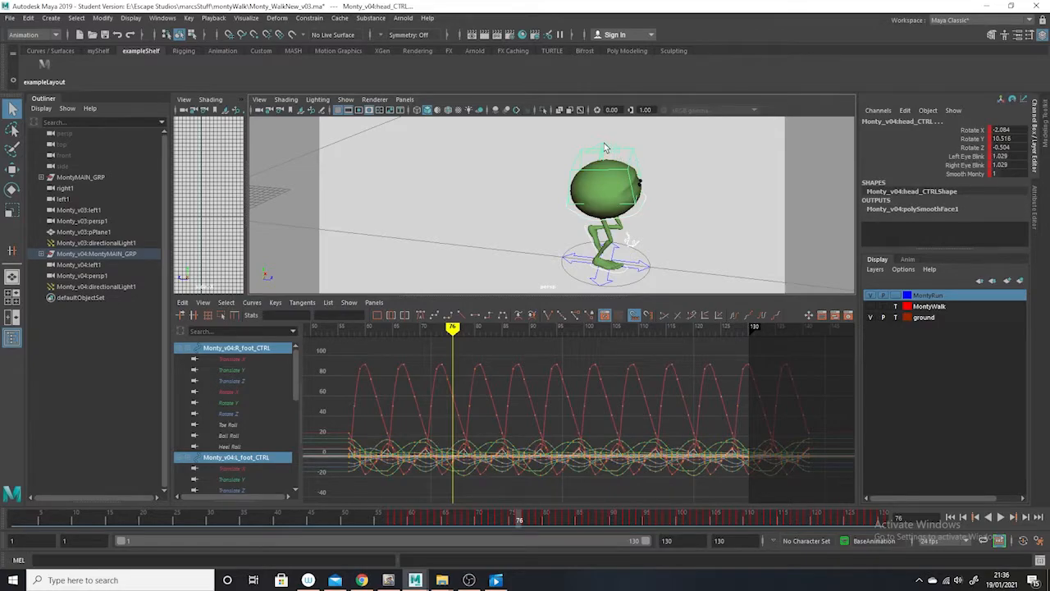
{"action": "left_click", "coordinate": [605, 147], "text": "shift"}
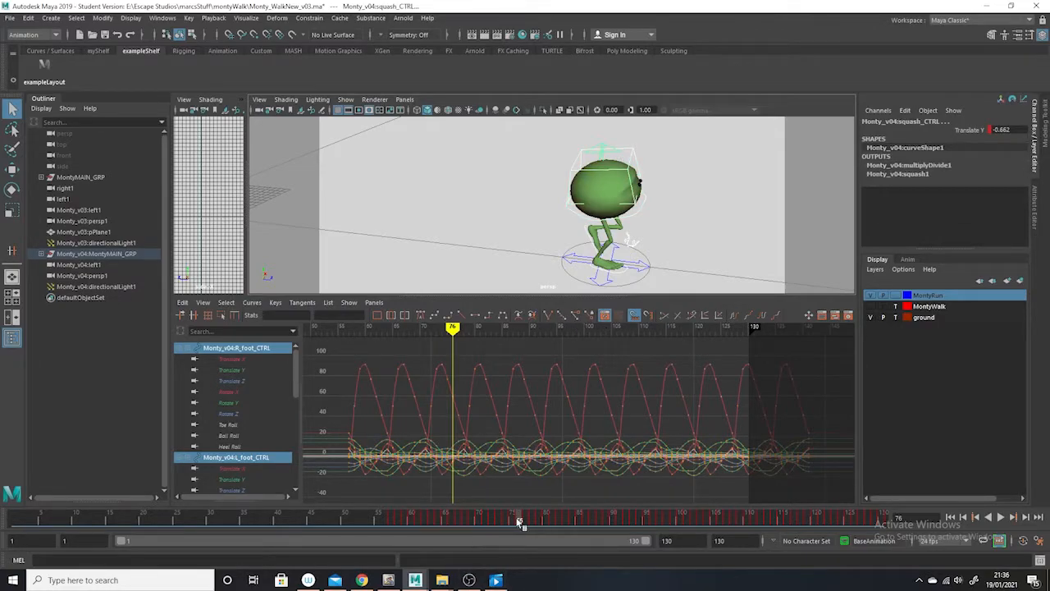
Copy the selected controls' keys over the timeline range from frame 76 to 130
{"action": "left_click_drag", "start_coordinate": [521, 525], "coordinate": [896, 525], "text": "shift"}
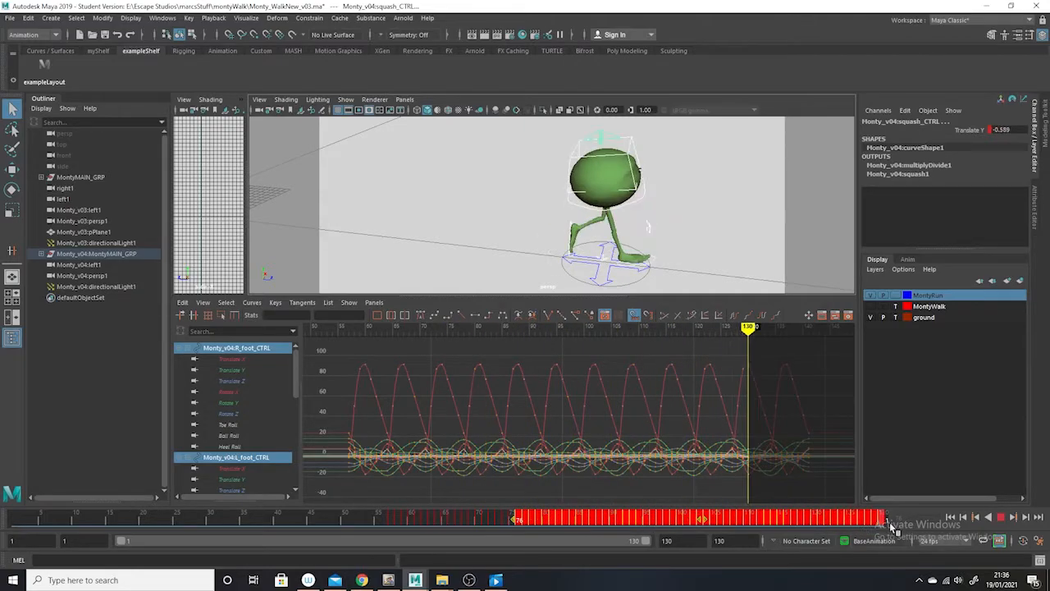
{"action": "right_click", "coordinate": [776, 519]}
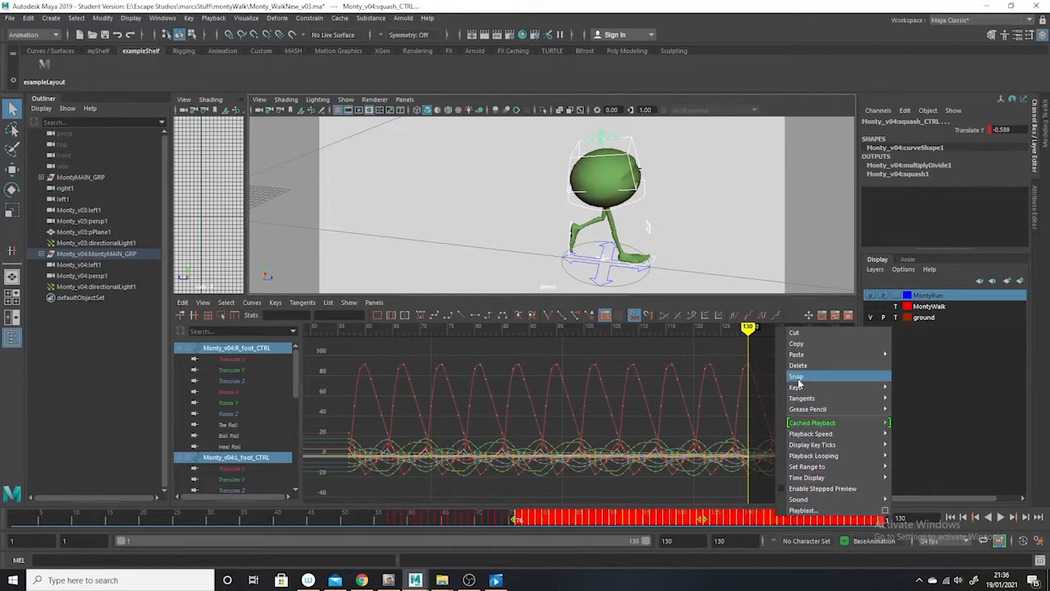
{"action": "left_click", "coordinate": [807, 349]}
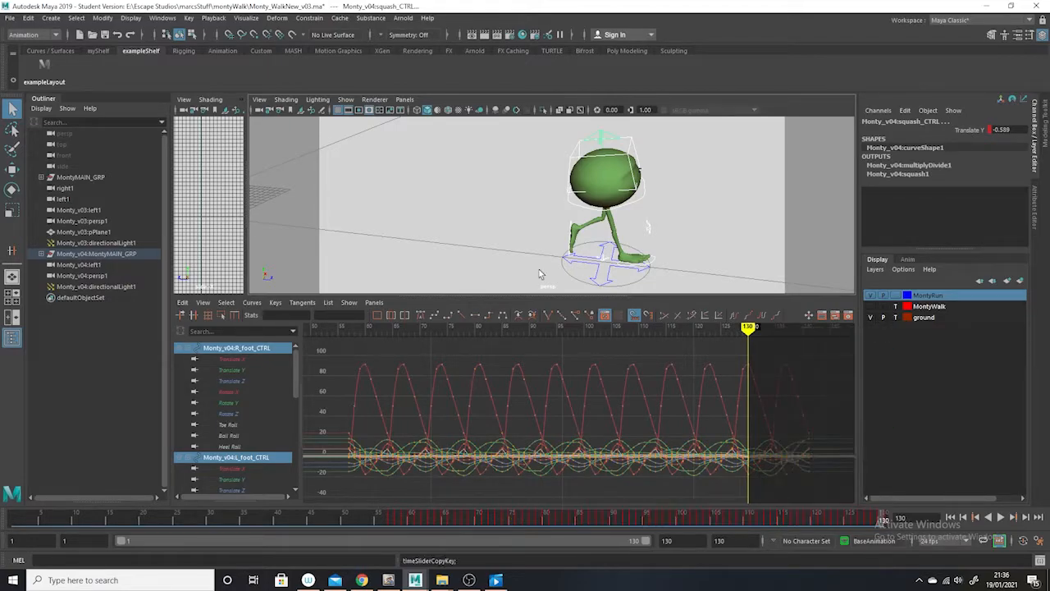
Hide the MontyRun layer, show the MontyWalk layer and switch MontyWalk from template to reference display
{"action": "left_click", "coordinate": [873, 296]}
{"action": "left_click", "coordinate": [872, 295]}
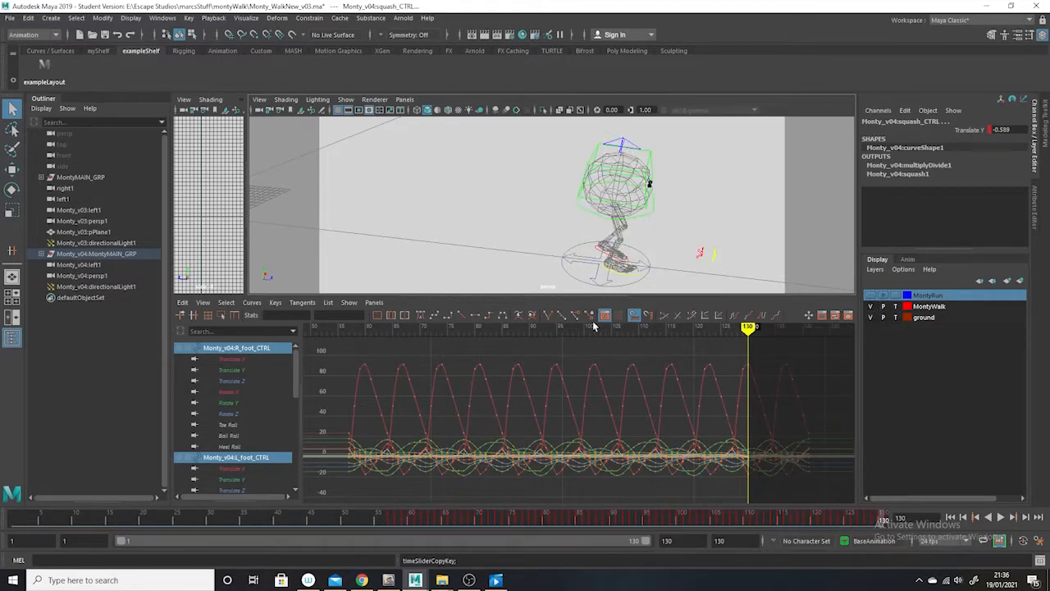
{"action": "left_click", "coordinate": [895, 306]}
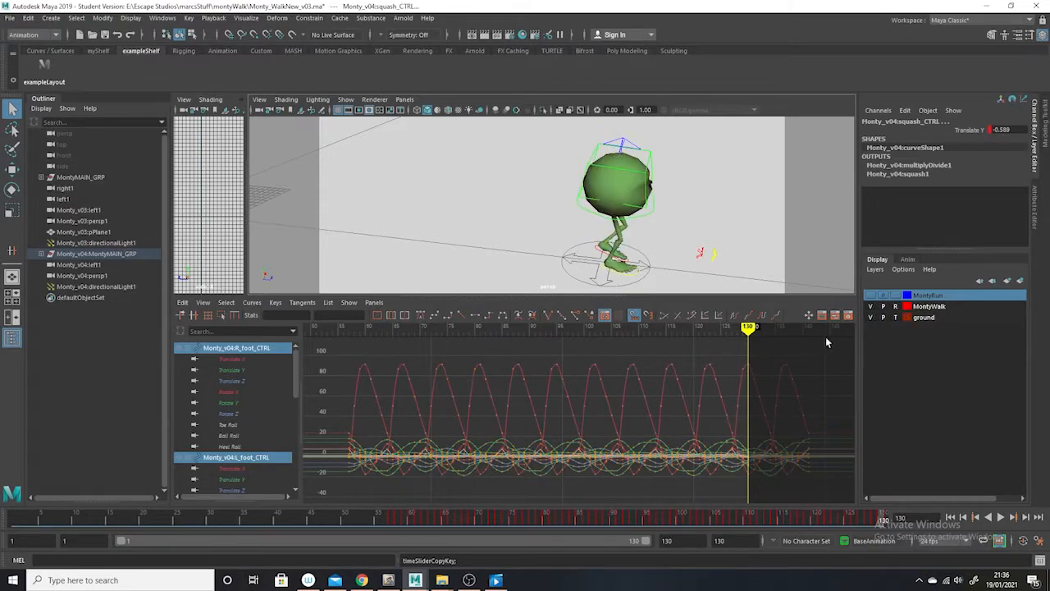
Select the walking character's right foot, left foot, root, head and squash controls
{"action": "left_click", "coordinate": [633, 278]}
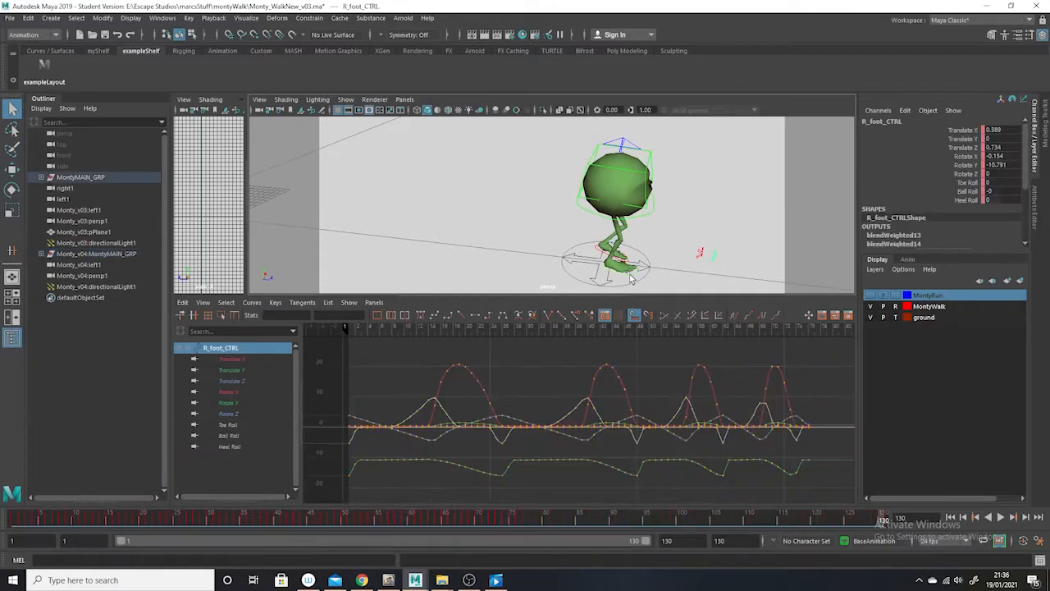
{"action": "left_click", "coordinate": [587, 236], "text": "shift"}
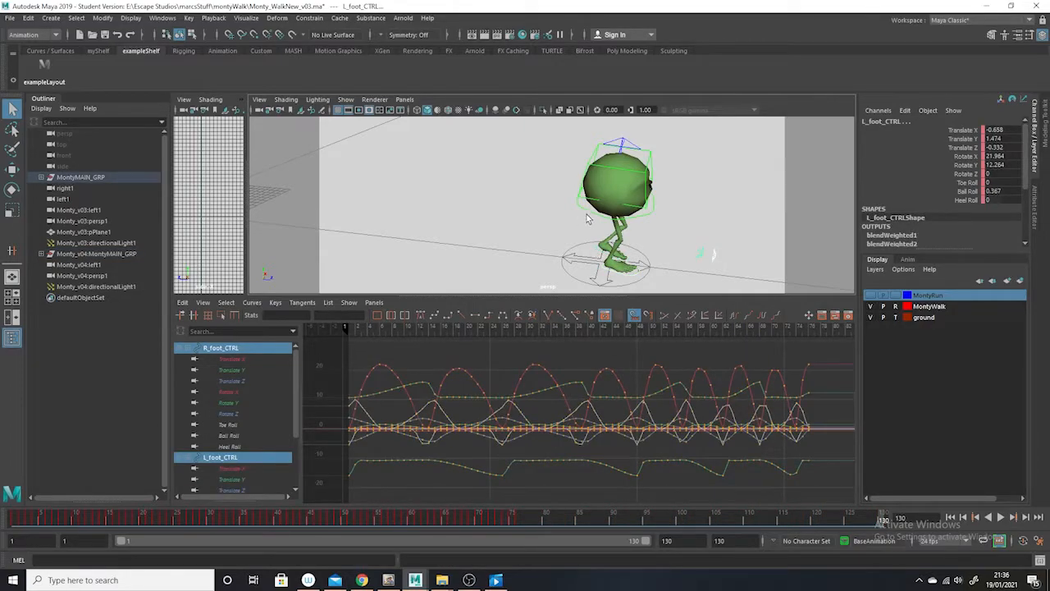
{"action": "left_click", "coordinate": [588, 213], "text": "shift"}
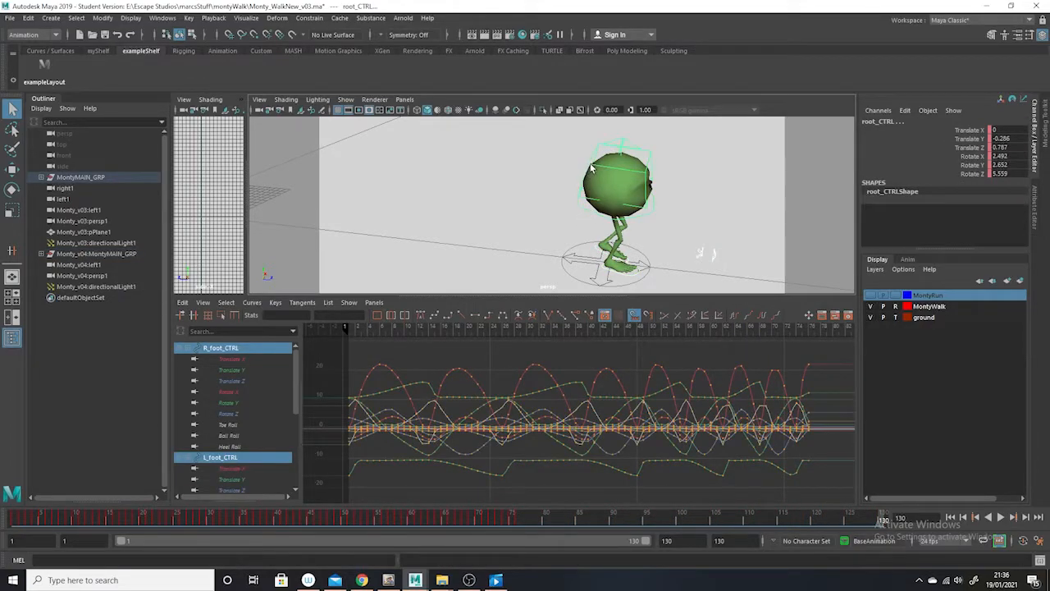
{"action": "left_click", "coordinate": [594, 170], "text": "shift"}
{"action": "left_click", "coordinate": [621, 145], "text": "shift"}
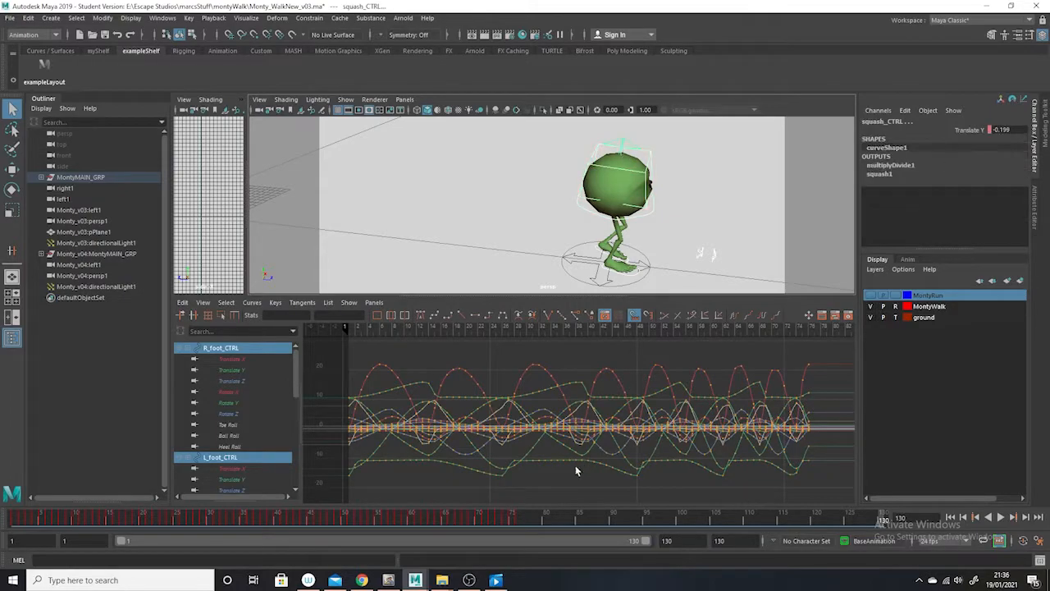
Paste the copied run keys onto the walking character's controls at frame 76 and frame all the curves
{"action": "left_click", "coordinate": [519, 527]}
{"action": "middle_click_drag", "start_coordinate": [774, 457], "coordinate": [680, 450], "text": "alt"}
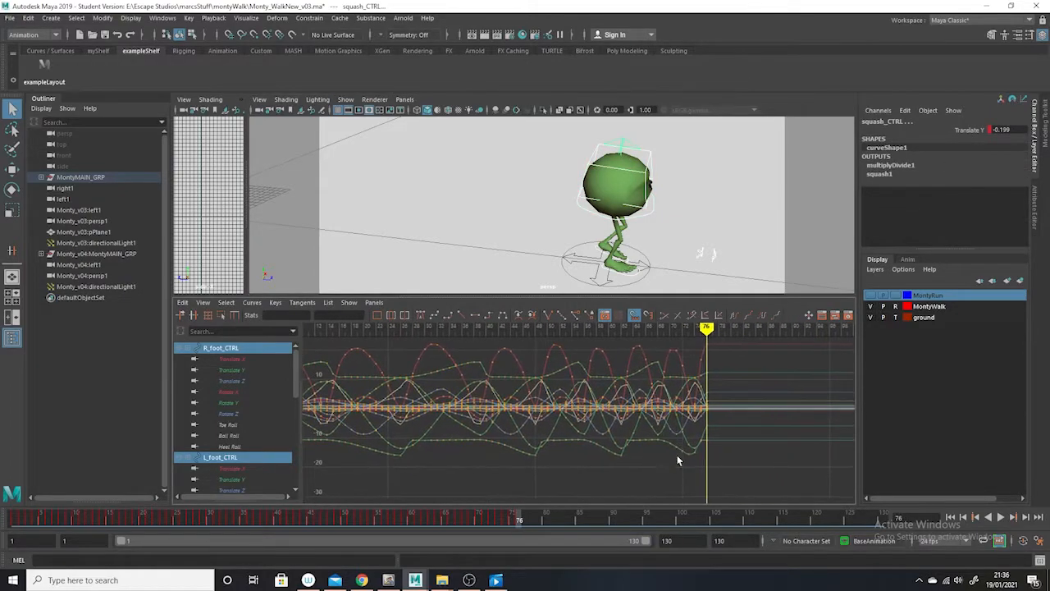
{"action": "right_click", "coordinate": [525, 522]}
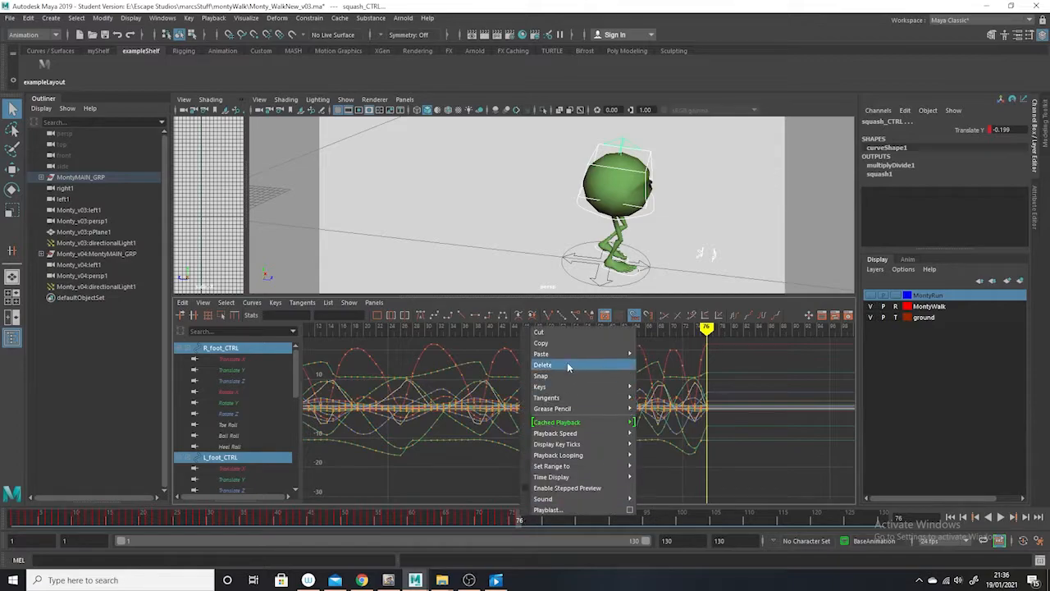
{"action": "mouse_move", "coordinate": [573, 355]}
{"action": "left_click", "coordinate": [674, 366]}
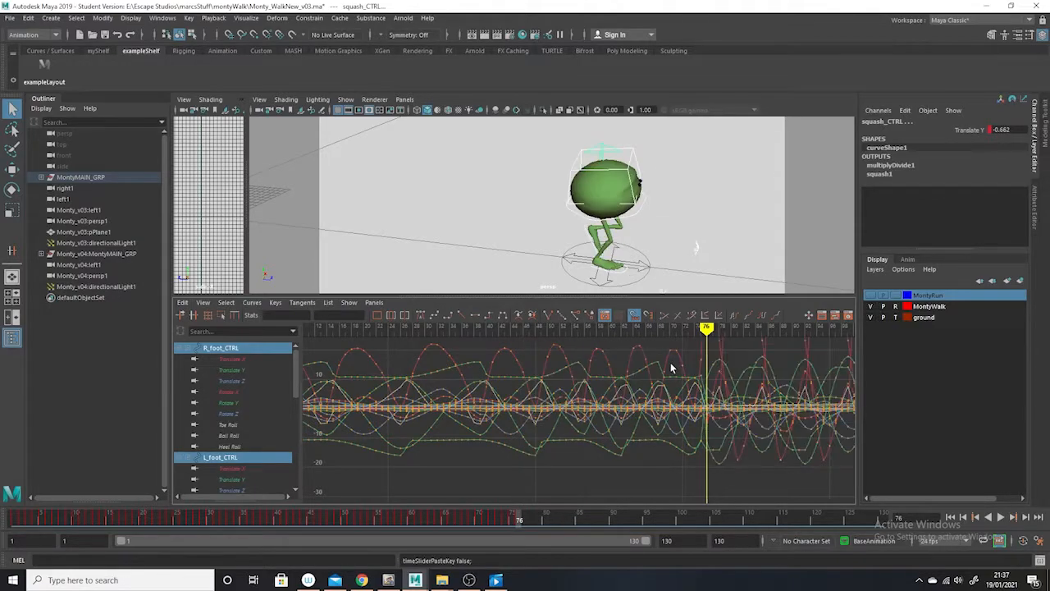
{"action": "key", "text": "f"}
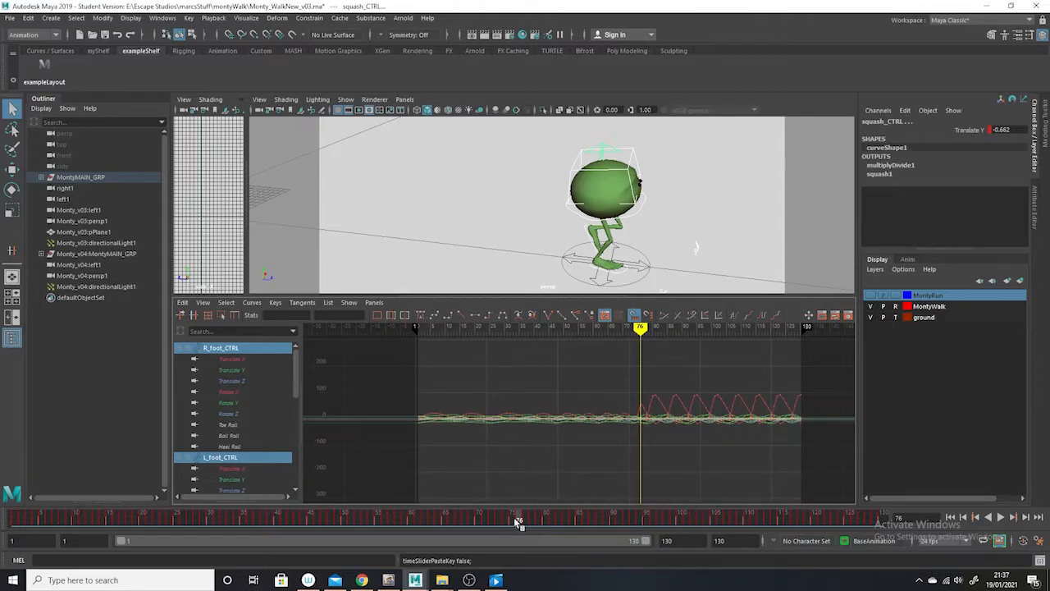
Scrub through and play back the combined animation to check the change from walk to run
{"action": "left_click_drag", "start_coordinate": [519, 523], "coordinate": [605, 540]}
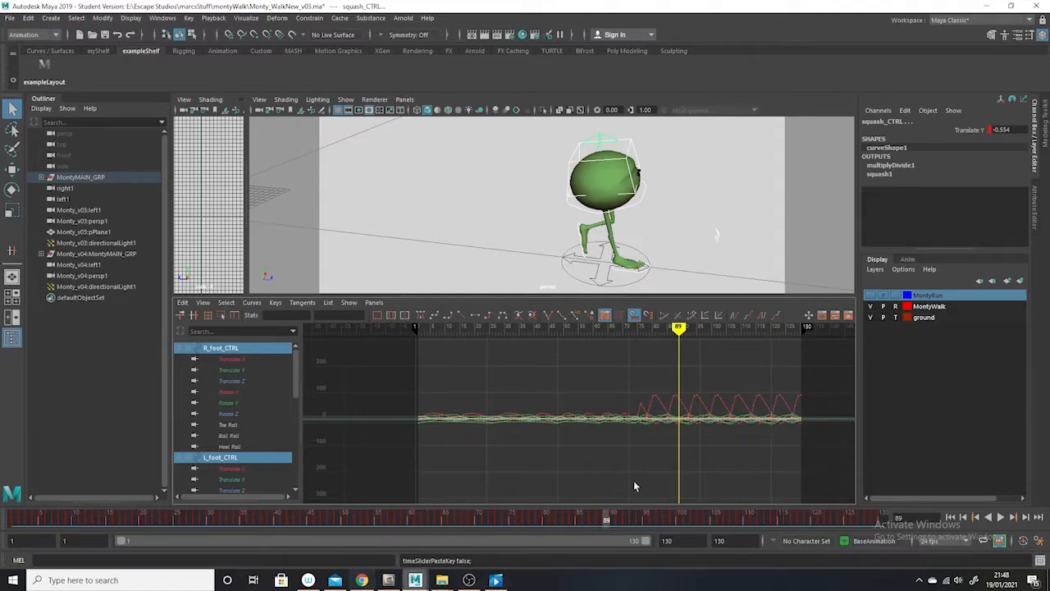
{"action": "left_click_drag", "start_coordinate": [630, 526], "coordinate": [411, 518]}
{"action": "left_click_drag", "start_coordinate": [556, 249], "coordinate": [613, 256], "text": "alt"}
{"action": "left_click", "coordinate": [1000, 517]}
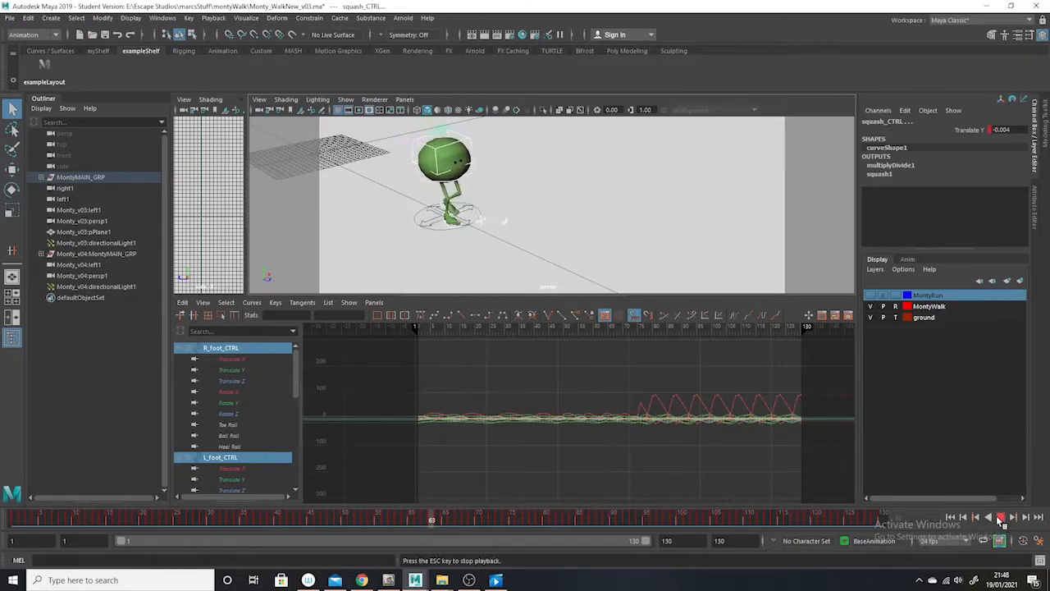
{"action": "left_click", "coordinate": [1000, 516]}
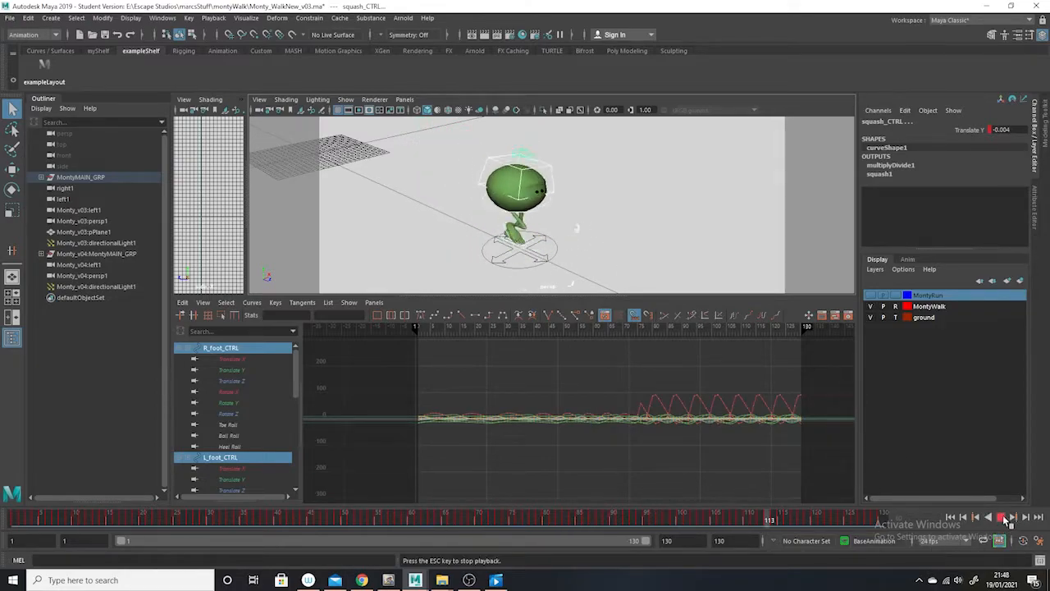
Select the walking character's right foot control and step through the transition from frame 71 to 75 with its curves enlarged
{"action": "left_click", "coordinate": [596, 519]}
{"action": "left_click_drag", "start_coordinate": [591, 520], "coordinate": [485, 518]}
{"action": "left_click_drag", "start_coordinate": [553, 277], "coordinate": [576, 256], "text": "alt"}
{"action": "scroll", "coordinate": [580, 234], "scroll_direction": "up", "scroll_amount": 5}
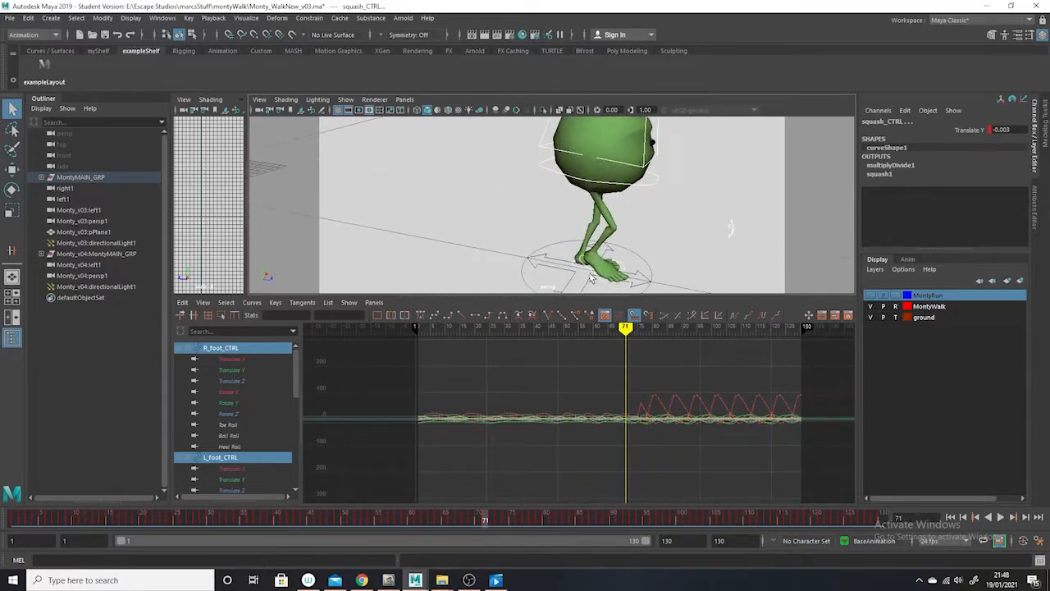
{"action": "left_click", "coordinate": [580, 228]}
{"action": "right_click_drag", "start_coordinate": [668, 465], "coordinate": [682, 448], "text": "alt"}
{"action": "middle_click_drag", "start_coordinate": [779, 457], "coordinate": [643, 433], "text": "alt"}
{"action": "right_click_drag", "start_coordinate": [641, 433], "coordinate": [771, 452], "text": "alt+shift"}
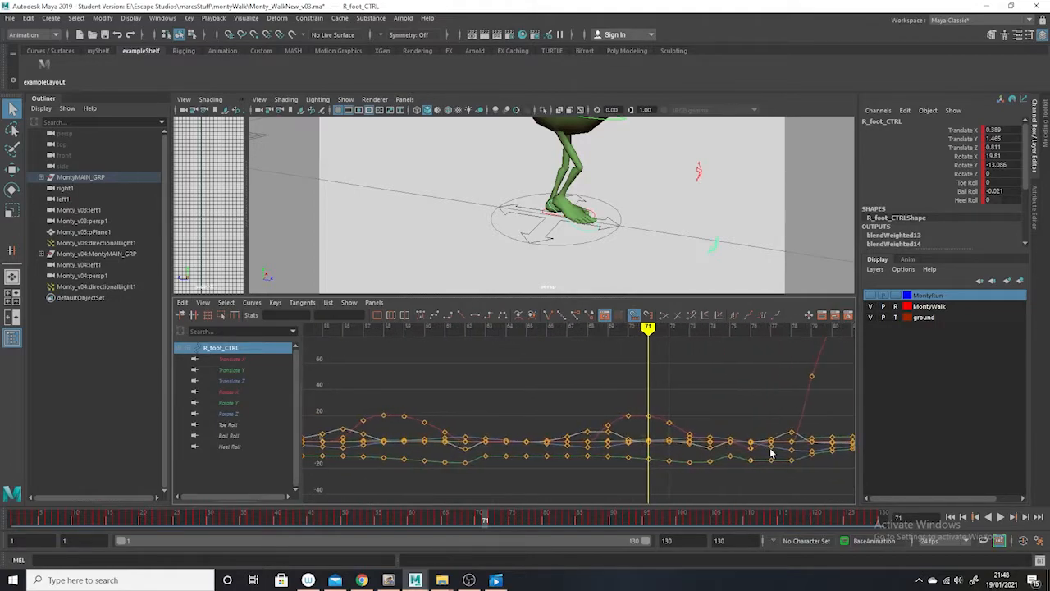
{"action": "key", "text": "alt+v"}
{"action": "left_click_drag", "start_coordinate": [493, 524], "coordinate": [516, 525]}
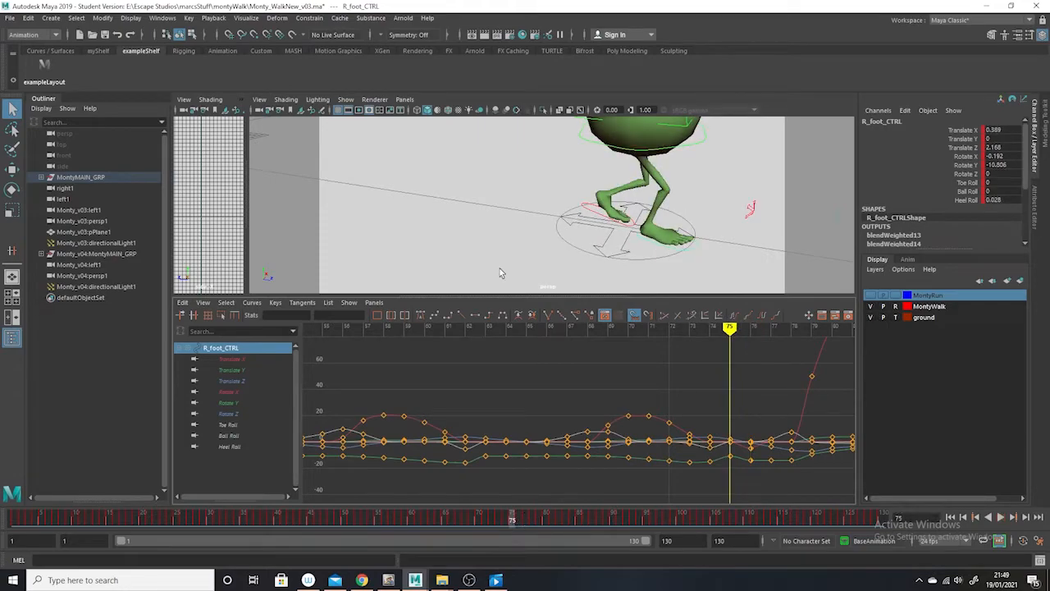
Lower the right foot's Translate X key at frame 76 to 0.414 and give it a flat tangent
{"action": "left_click", "coordinate": [232, 358]}
{"action": "middle_click_drag", "start_coordinate": [692, 437], "coordinate": [641, 390], "text": "alt"}
{"action": "right_click_drag", "start_coordinate": [640, 391], "coordinate": [680, 418], "text": "alt"}
{"action": "middle_click_drag", "start_coordinate": [722, 420], "coordinate": [455, 418], "text": "alt"}
{"action": "right_click_drag", "start_coordinate": [673, 420], "coordinate": [601, 465], "text": "alt"}
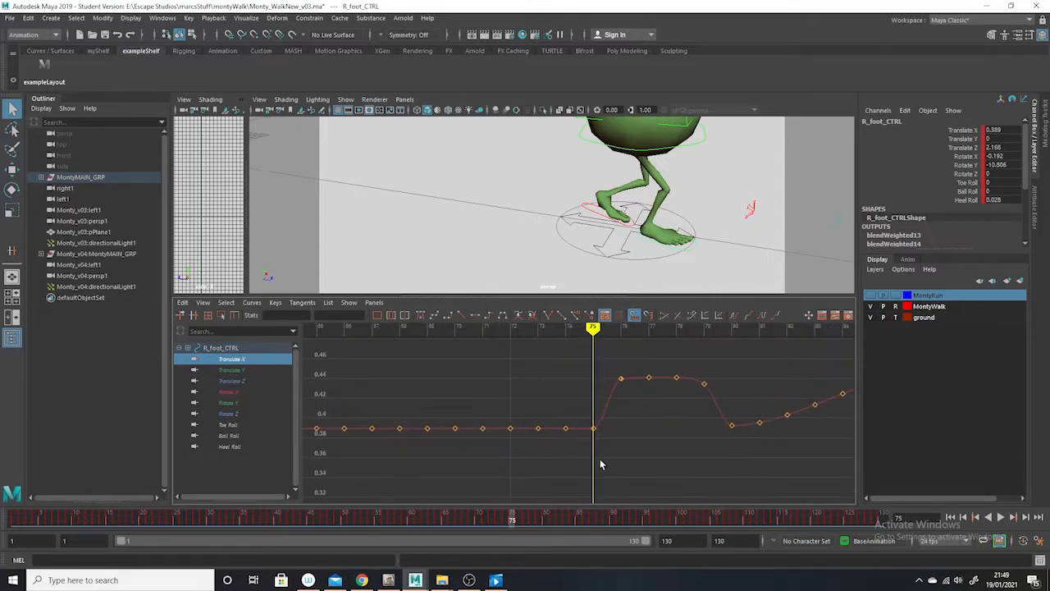
{"action": "left_click", "coordinate": [623, 379]}
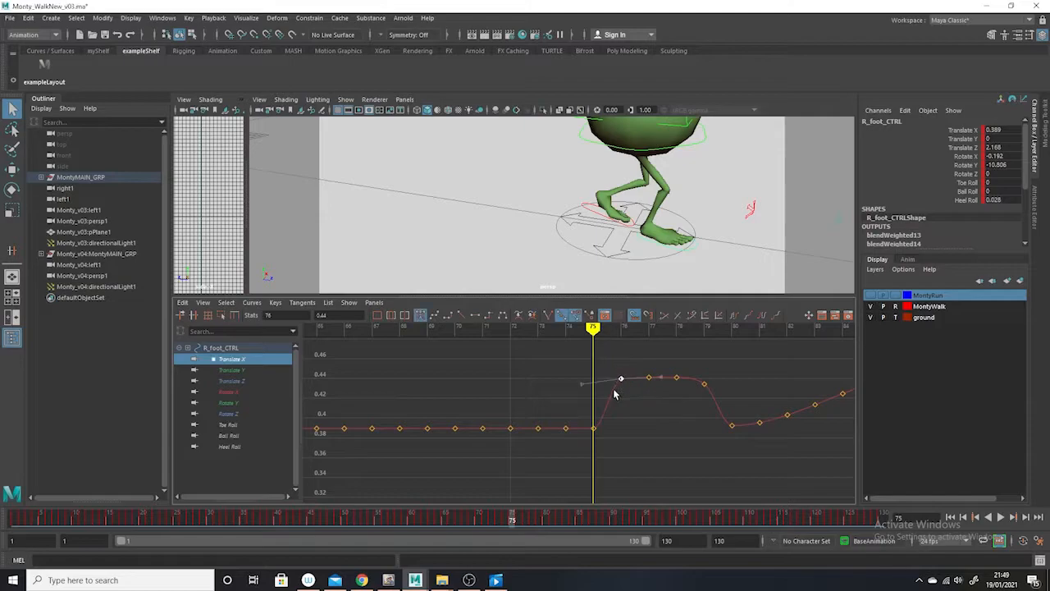
{"action": "middle_click_drag", "start_coordinate": [619, 343], "coordinate": [609, 374], "text": "shift"}
{"action": "left_click", "coordinate": [475, 317]}
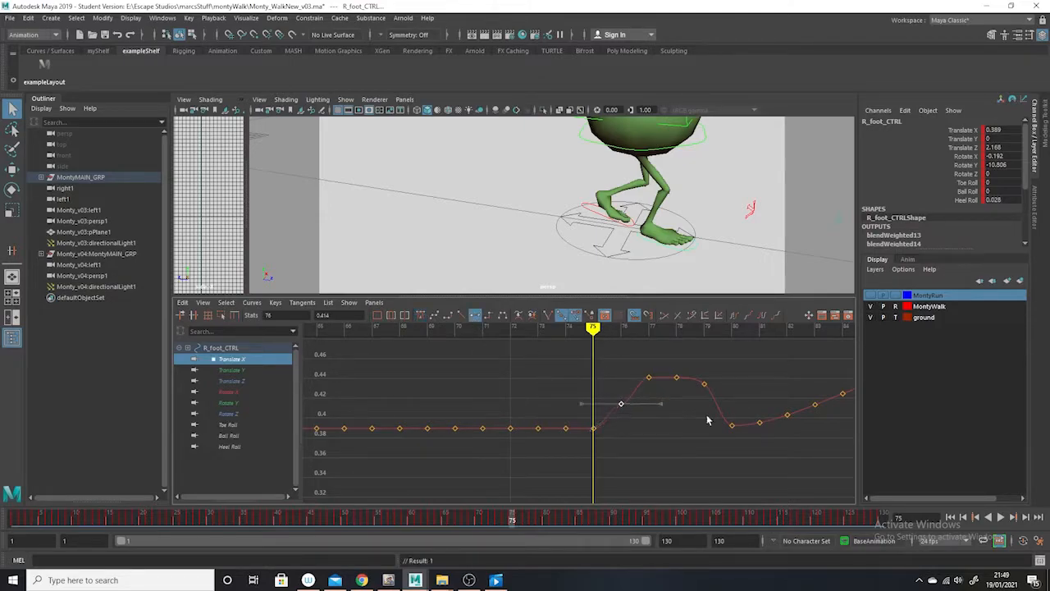
Lower the right foot's Translate X key at frame 77 slightly to round the rise out of frame 76
{"action": "left_click_drag", "start_coordinate": [683, 390], "coordinate": [658, 418]}
{"action": "middle_click_drag", "start_coordinate": [662, 423], "coordinate": [649, 377]}
{"action": "left_click_drag", "start_coordinate": [605, 385], "coordinate": [627, 414]}
{"action": "left_click_drag", "start_coordinate": [630, 354], "coordinate": [654, 390]}
{"action": "middle_click_drag", "start_coordinate": [647, 345], "coordinate": [647, 352], "text": "shift"}
{"action": "left_click", "coordinate": [638, 411]}
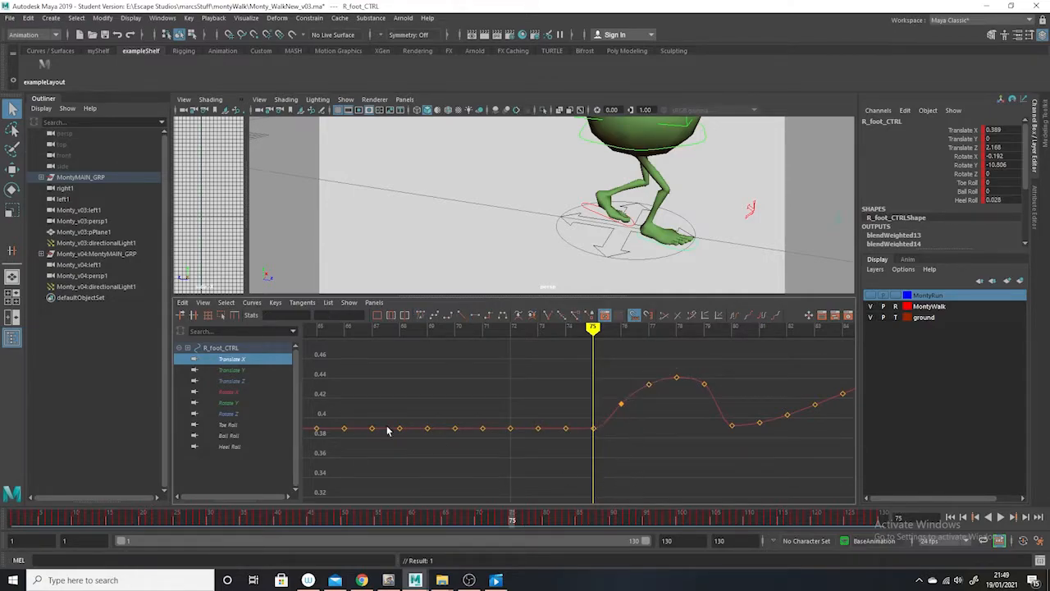
Examine the right foot's Translate Y curve around frames 74 to 78 and the foot's contact with the ground
{"action": "left_click", "coordinate": [230, 371]}
{"action": "right_click_drag", "start_coordinate": [647, 495], "coordinate": [646, 466], "text": "alt+shift"}
{"action": "middle_click_drag", "start_coordinate": [644, 469], "coordinate": [655, 392], "text": "alt"}
{"action": "right_click_drag", "start_coordinate": [647, 464], "coordinate": [646, 429], "text": "alt+shift"}
{"action": "middle_click_drag", "start_coordinate": [644, 436], "coordinate": [655, 393], "text": "alt"}
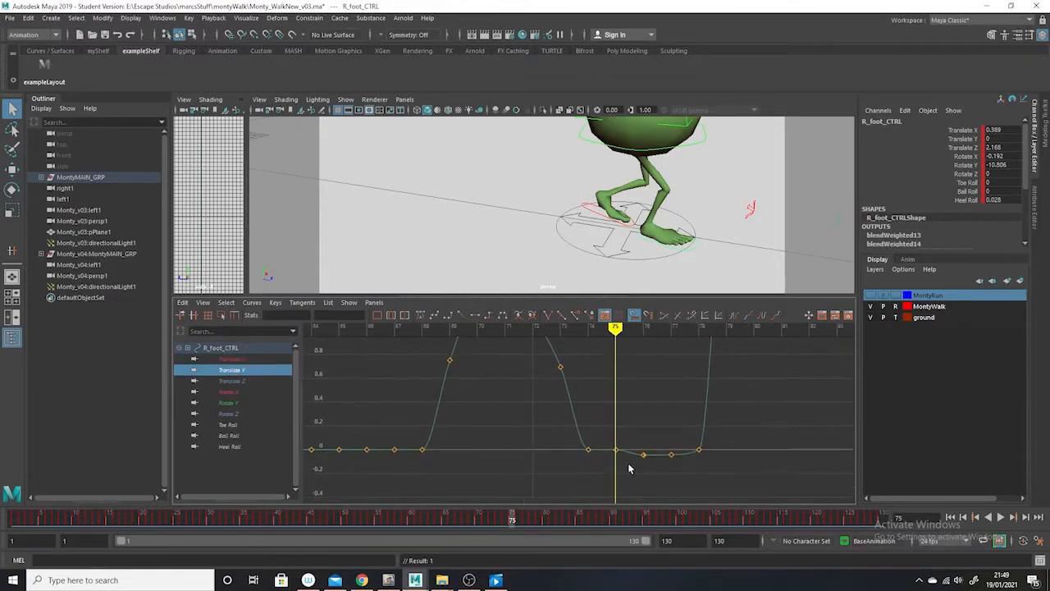
{"action": "middle_click_drag", "start_coordinate": [671, 256], "coordinate": [650, 256], "text": "alt"}
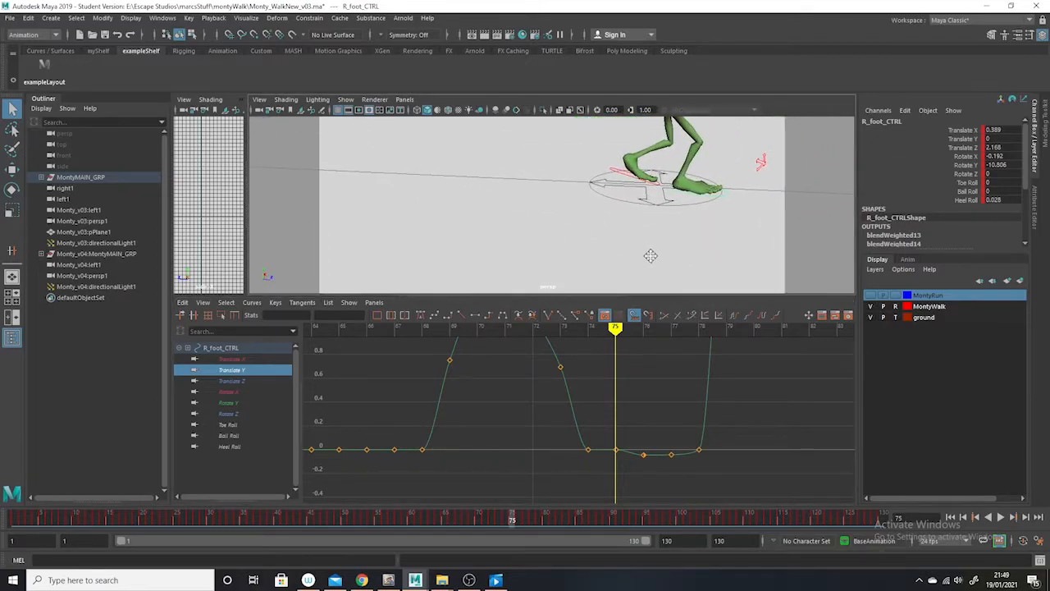
Raise the right foot's Translate Z keys from frame 76 to 79 slightly to smooth the descent of the curve
{"action": "left_click", "coordinate": [232, 381]}
{"action": "left_click_drag", "start_coordinate": [641, 356], "coordinate": [622, 433]}
{"action": "middle_click_drag", "start_coordinate": [645, 436], "coordinate": [645, 429]}
{"action": "left_click_drag", "start_coordinate": [694, 428], "coordinate": [656, 465]}
{"action": "middle_click_drag", "start_coordinate": [655, 468], "coordinate": [656, 461]}
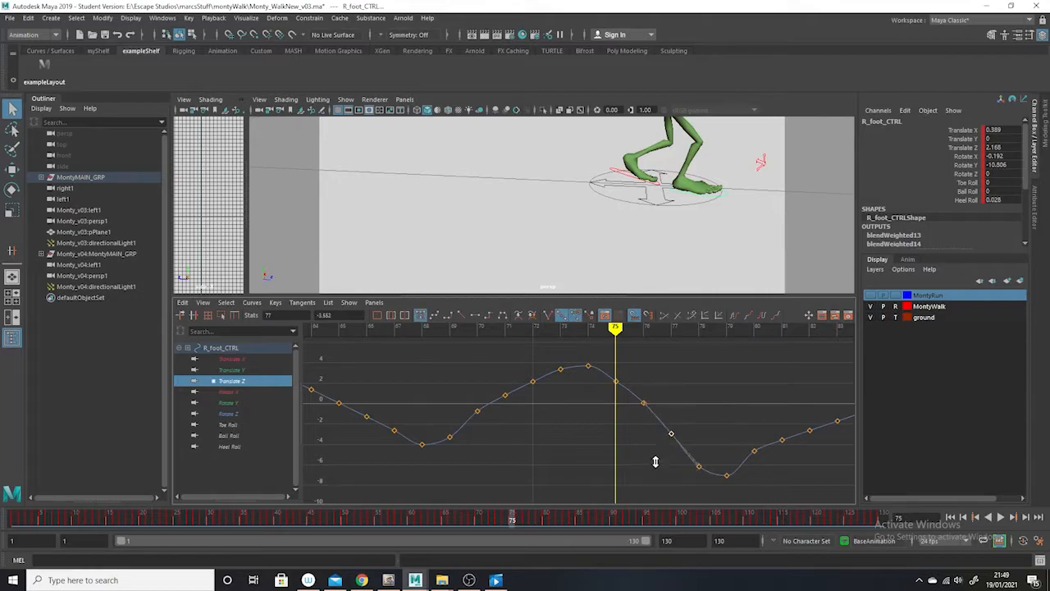
{"action": "left_click", "coordinate": [678, 484]}
{"action": "left_click_drag", "start_coordinate": [739, 459], "coordinate": [681, 490]}
{"action": "middle_click_drag", "start_coordinate": [683, 502], "coordinate": [685, 493]}
{"action": "left_click", "coordinate": [359, 497]}
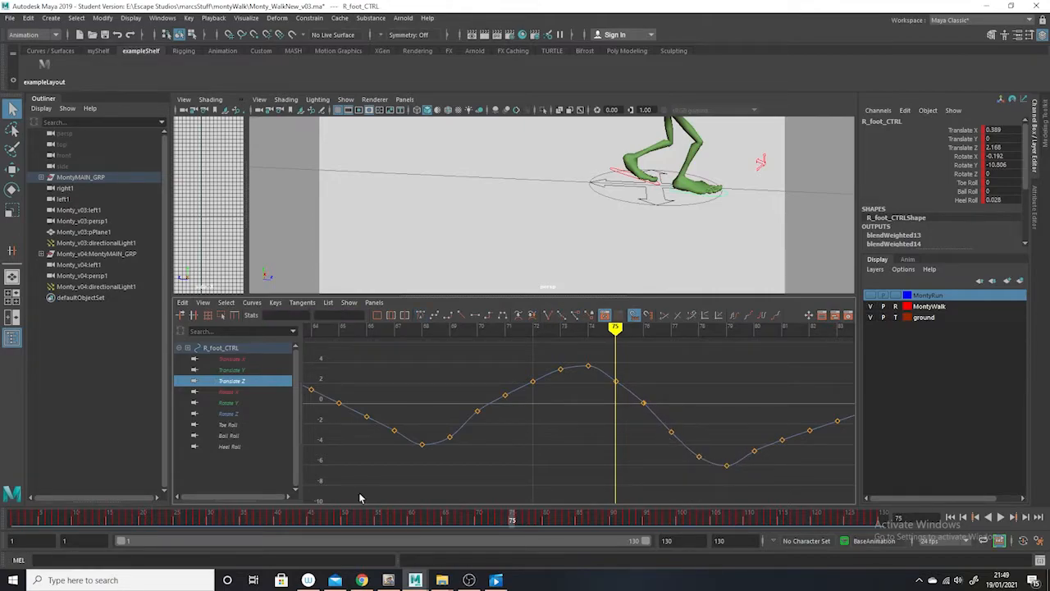
Delete the right foot's Rotate X key at frame 76 to remove the dip in its curve
{"action": "left_click", "coordinate": [231, 392]}
{"action": "right_click_drag", "start_coordinate": [630, 469], "coordinate": [625, 447], "text": "alt+shift"}
{"action": "middle_click_drag", "start_coordinate": [626, 458], "coordinate": [621, 424], "text": "alt"}
{"action": "right_click_drag", "start_coordinate": [629, 473], "coordinate": [632, 438], "text": "alt+shift"}
{"action": "middle_click_drag", "start_coordinate": [633, 448], "coordinate": [625, 418], "text": "alt"}
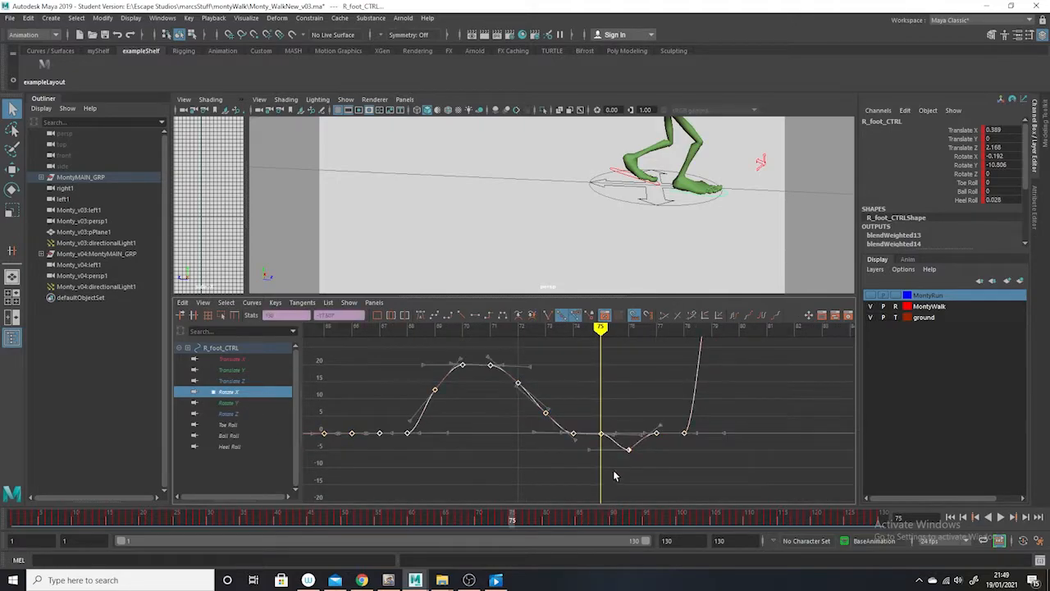
{"action": "left_click_drag", "start_coordinate": [626, 446], "coordinate": [622, 439]}
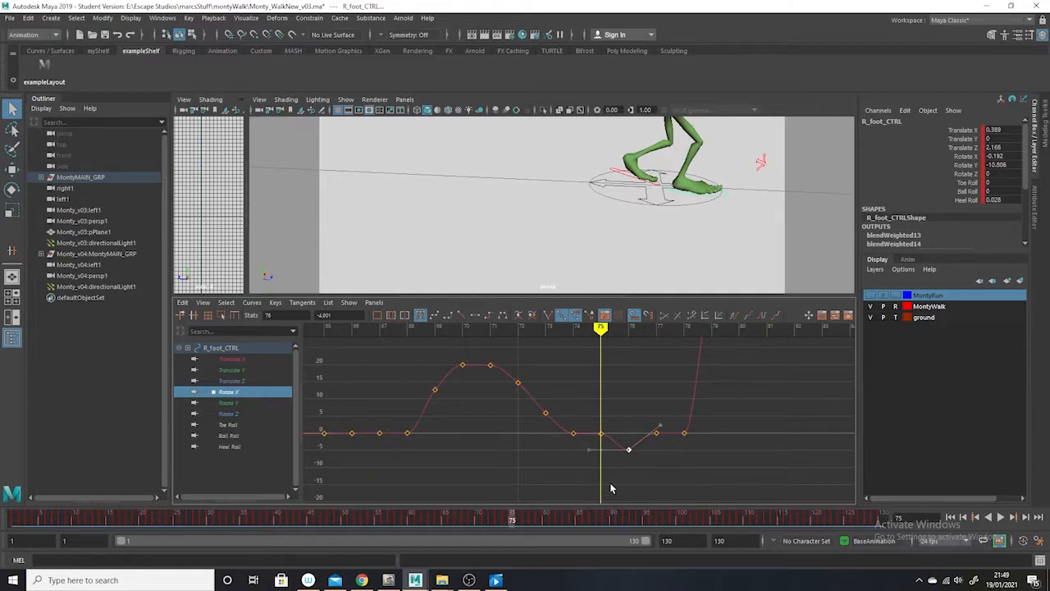
{"action": "key", "text": "Delete"}
Delete the right foot's Rotate Y key at frame 75 and check the foot's motion through frame 77
{"action": "left_click", "coordinate": [236, 403]}
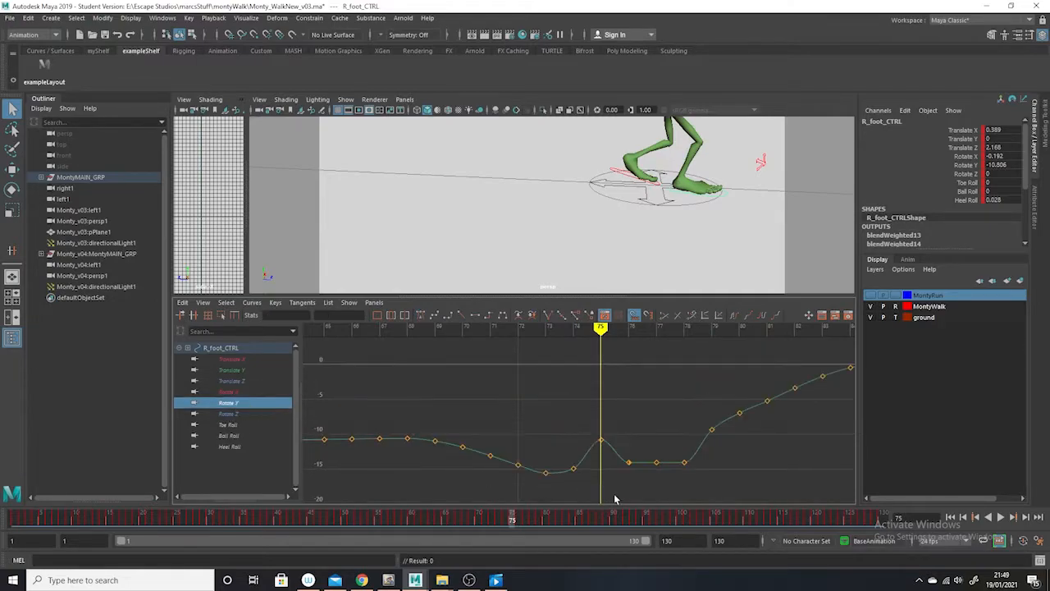
{"action": "left_click_drag", "start_coordinate": [613, 426], "coordinate": [585, 456]}
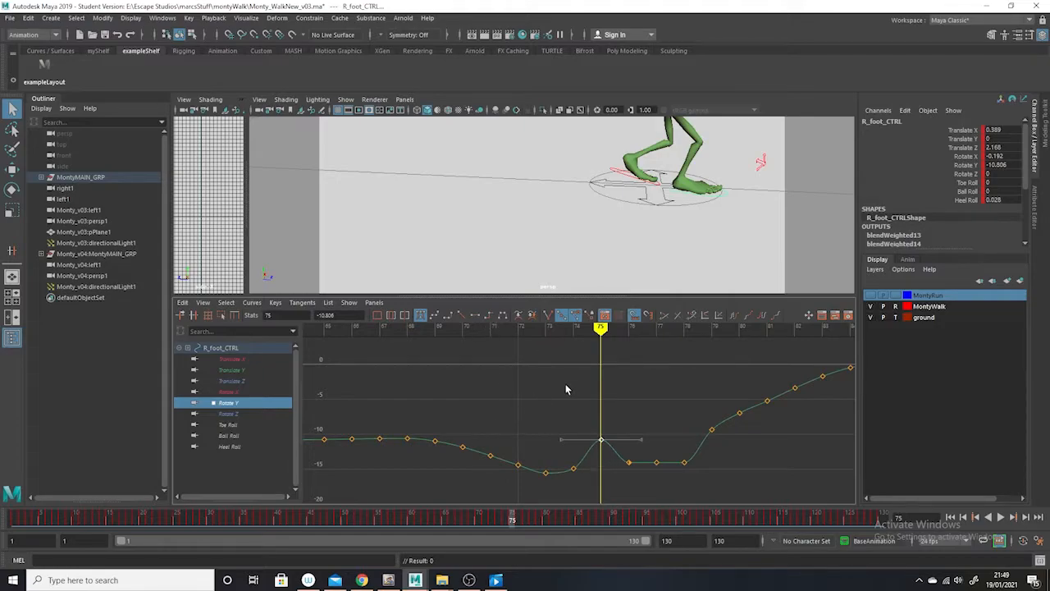
{"action": "key", "text": "Delete"}
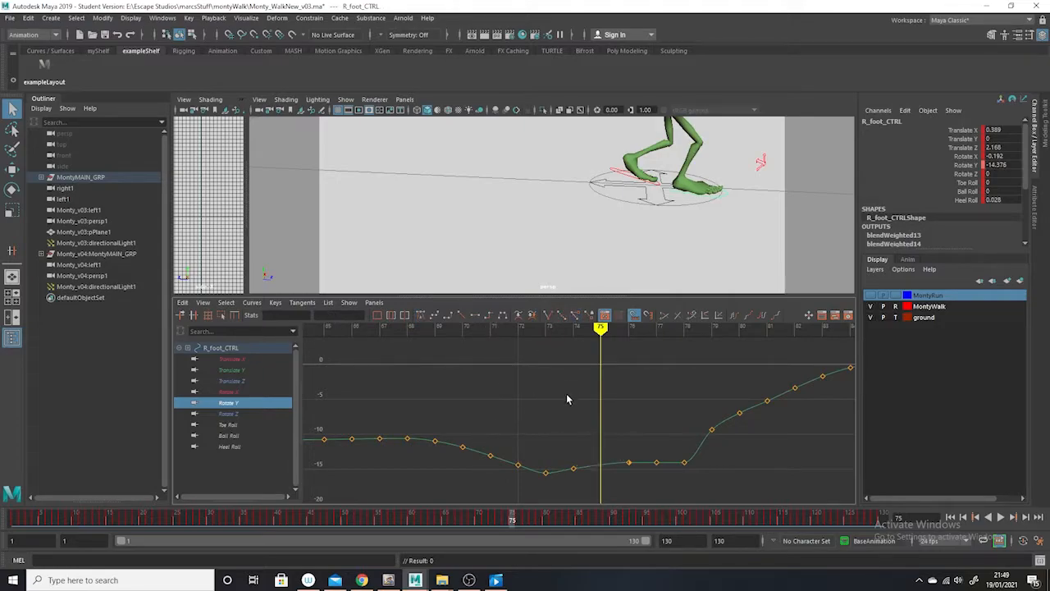
{"action": "left_click", "coordinate": [245, 413]}
{"action": "left_click_drag", "start_coordinate": [512, 519], "coordinate": [526, 520]}
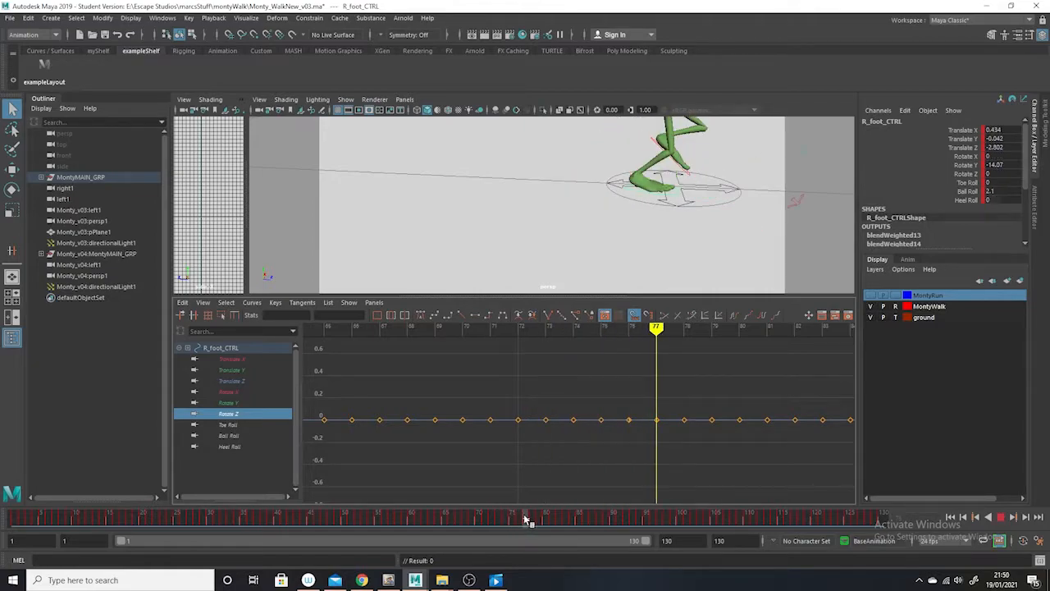
Select the left foot control and delete its Translate X keys at frames 75 and 76 for a gradual transition
{"action": "left_click", "coordinate": [687, 177]}
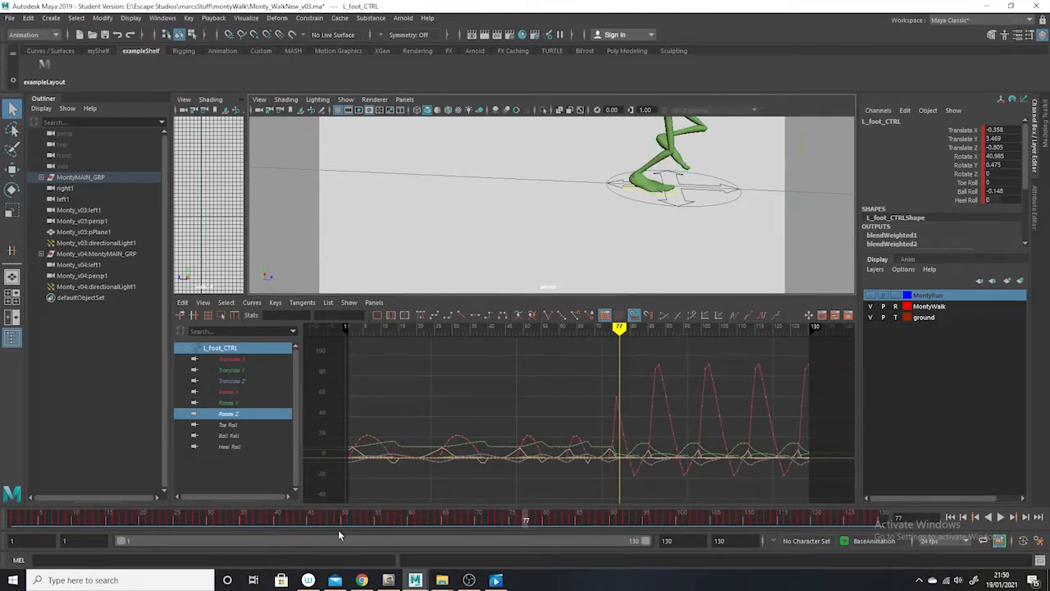
{"action": "left_click", "coordinate": [508, 524]}
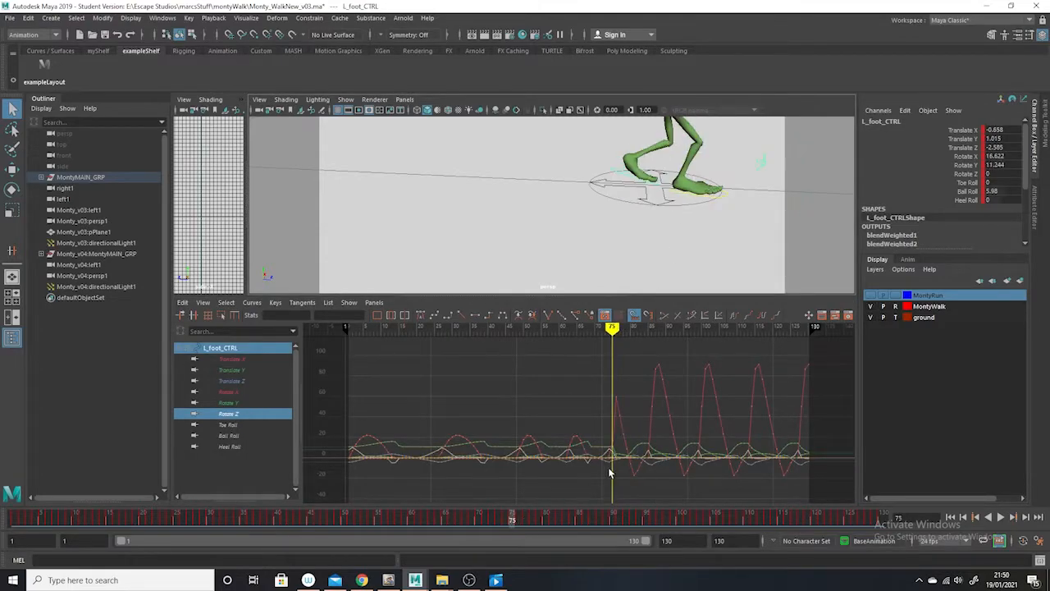
{"action": "left_click", "coordinate": [233, 360]}
{"action": "right_click_drag", "start_coordinate": [490, 449], "coordinate": [533, 456], "text": "alt+shift"}
{"action": "middle_click_drag", "start_coordinate": [644, 456], "coordinate": [515, 465], "text": "alt"}
{"action": "right_click_drag", "start_coordinate": [566, 472], "coordinate": [680, 486], "text": "alt+shift"}
{"action": "middle_click_drag", "start_coordinate": [537, 438], "coordinate": [730, 451], "text": "alt"}
{"action": "right_click_drag", "start_coordinate": [730, 452], "coordinate": [701, 476], "text": "alt"}
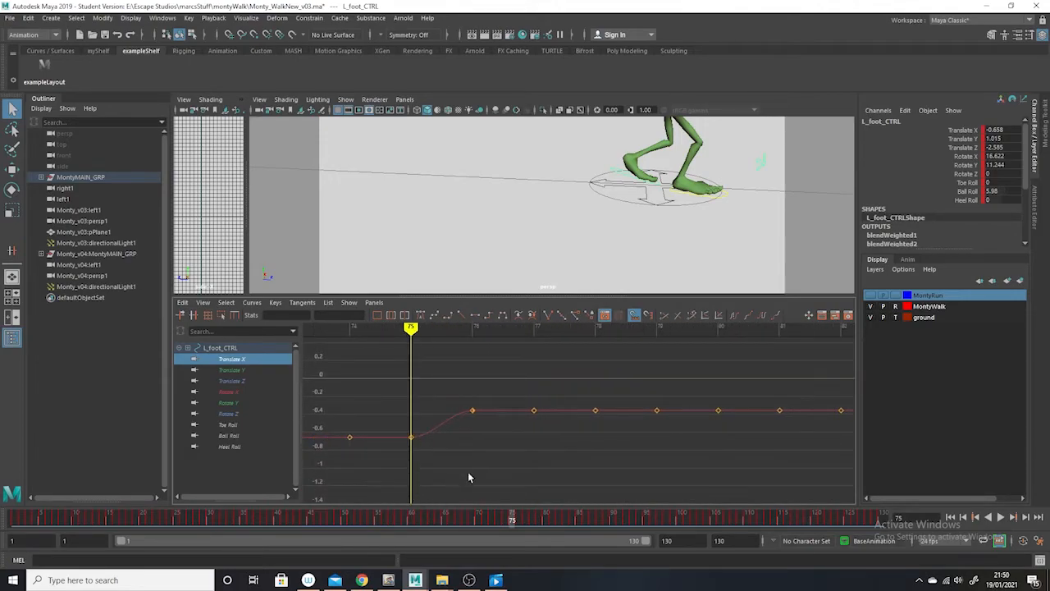
{"action": "right_click_drag", "start_coordinate": [469, 479], "coordinate": [458, 484], "text": "alt"}
{"action": "left_click_drag", "start_coordinate": [487, 417], "coordinate": [459, 452]}
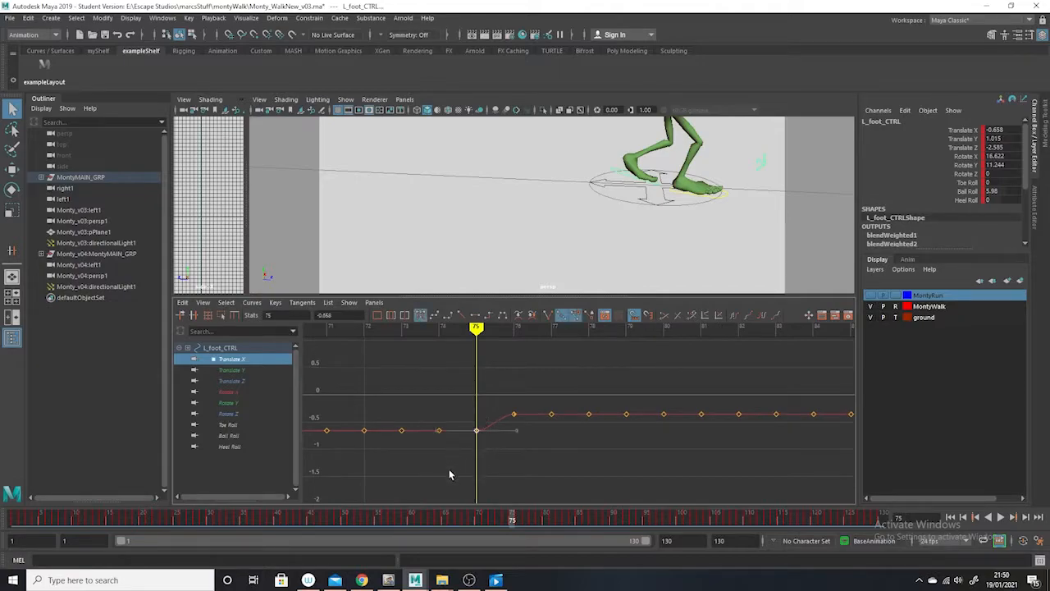
{"action": "key", "text": "Delete"}
{"action": "left_click", "coordinate": [514, 413]}
{"action": "key", "text": "Delete"}
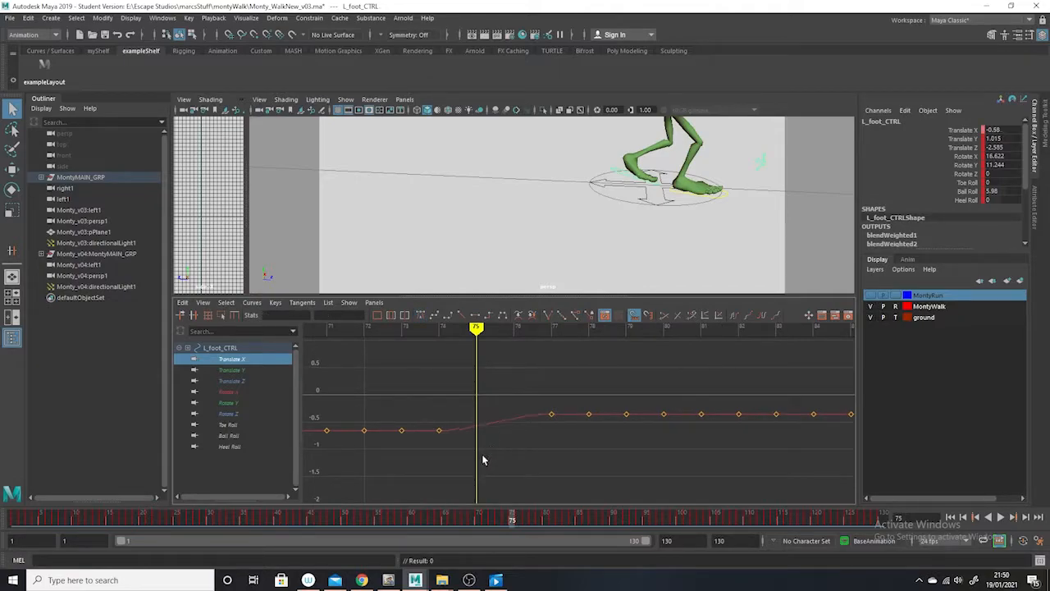
Lower the left foot's Translate Y key at frame 76 to 2.842 and adjust its tangent starting from flat
{"action": "key", "text": "Down"}
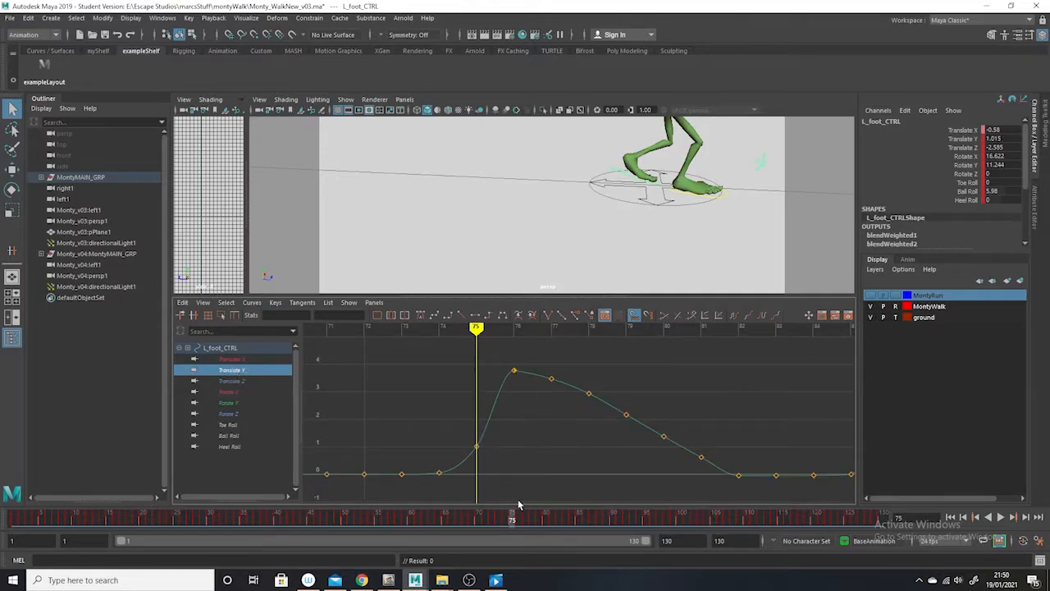
{"action": "left_click", "coordinate": [519, 515]}
{"action": "left_click", "coordinate": [513, 370]}
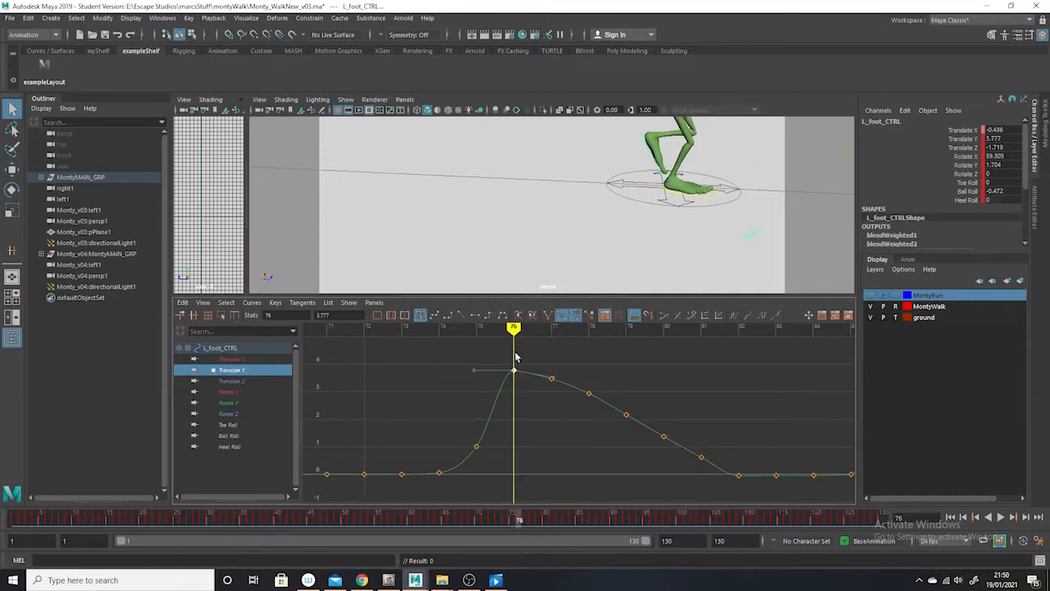
{"action": "middle_click_drag", "start_coordinate": [517, 359], "coordinate": [514, 381], "text": "shift"}
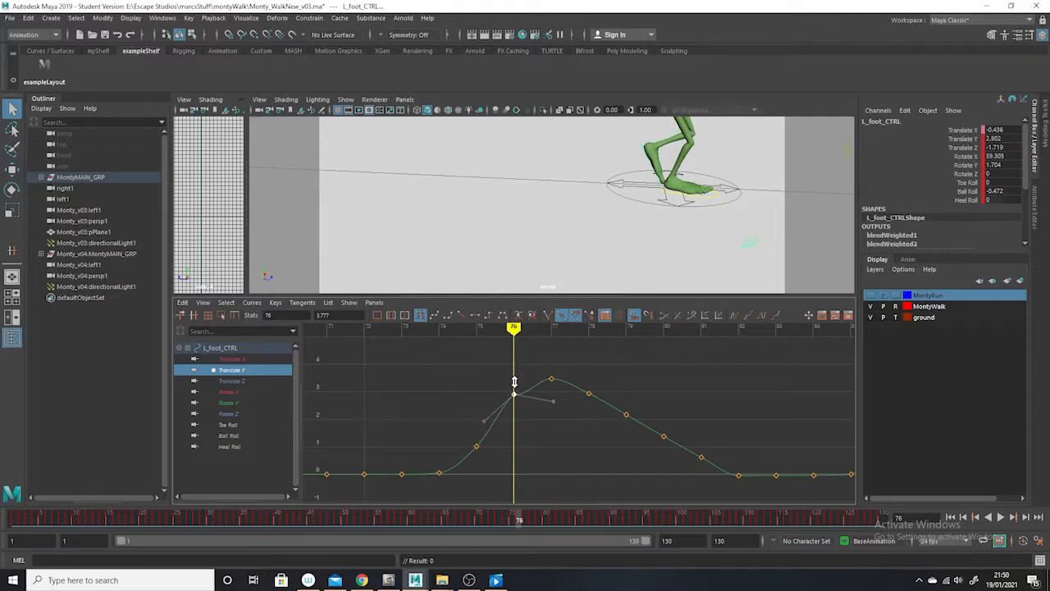
{"action": "left_click", "coordinate": [475, 315]}
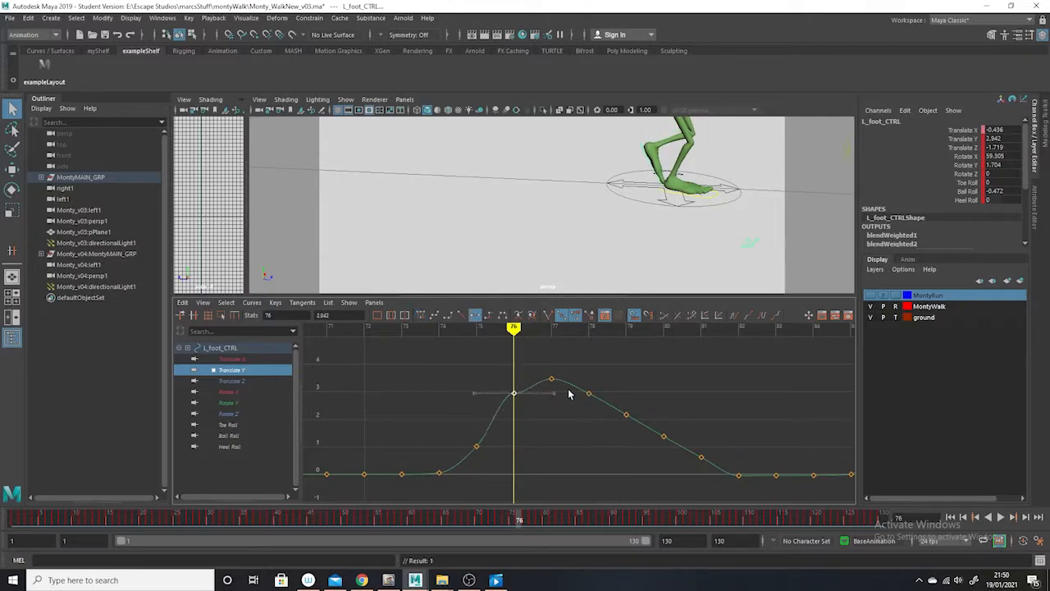
{"action": "middle_click_drag", "start_coordinate": [548, 401], "coordinate": [544, 367]}
Lower the left foot's Translate Y key at frame 76 further to 2.485 and bring down the frame 77 key slightly
{"action": "left_click_drag", "start_coordinate": [502, 369], "coordinate": [523, 420]}
{"action": "middle_click_drag", "start_coordinate": [510, 375], "coordinate": [512, 386], "text": "shift"}
{"action": "left_click", "coordinate": [563, 431]}
{"action": "left_click_drag", "start_coordinate": [561, 370], "coordinate": [542, 389]}
{"action": "middle_click_drag", "start_coordinate": [550, 359], "coordinate": [548, 374], "text": "shift"}
Lower the left foot's Rotate X key at frame 76 to 34.733 and tilt its tangent to follow the rising curve
{"action": "left_click", "coordinate": [242, 381]}
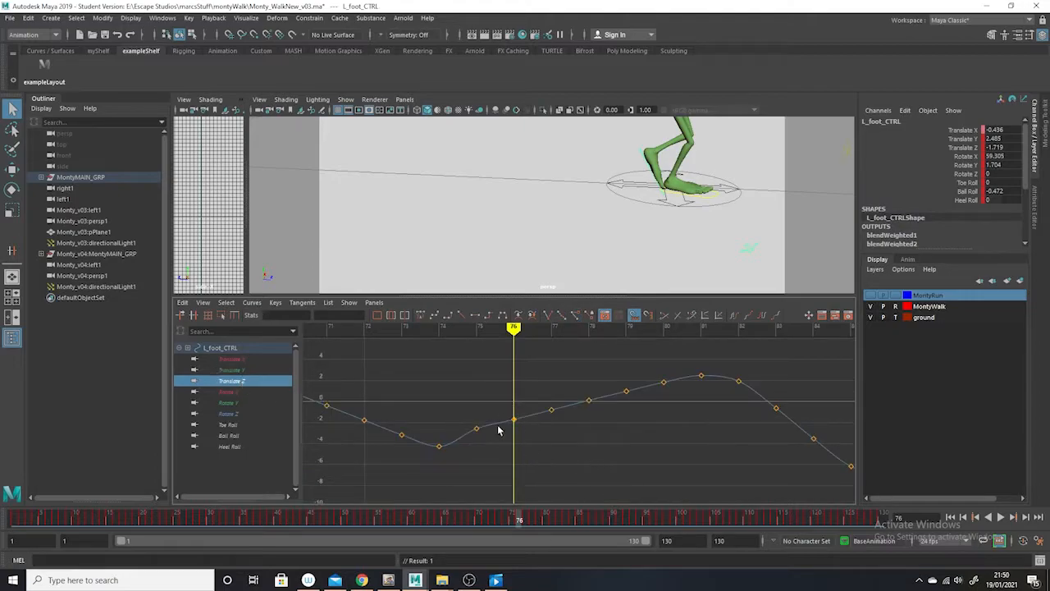
{"action": "left_click", "coordinate": [268, 392]}
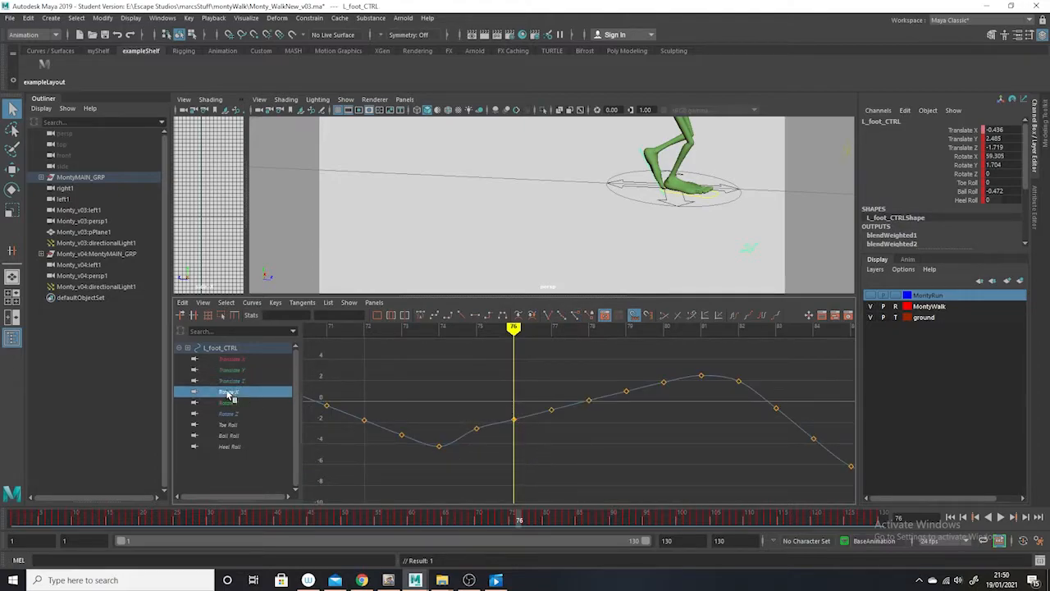
{"action": "left_click_drag", "start_coordinate": [536, 379], "coordinate": [496, 412]}
{"action": "middle_click_drag", "start_coordinate": [511, 358], "coordinate": [509, 388], "text": "shift"}
{"action": "left_click", "coordinate": [475, 315]}
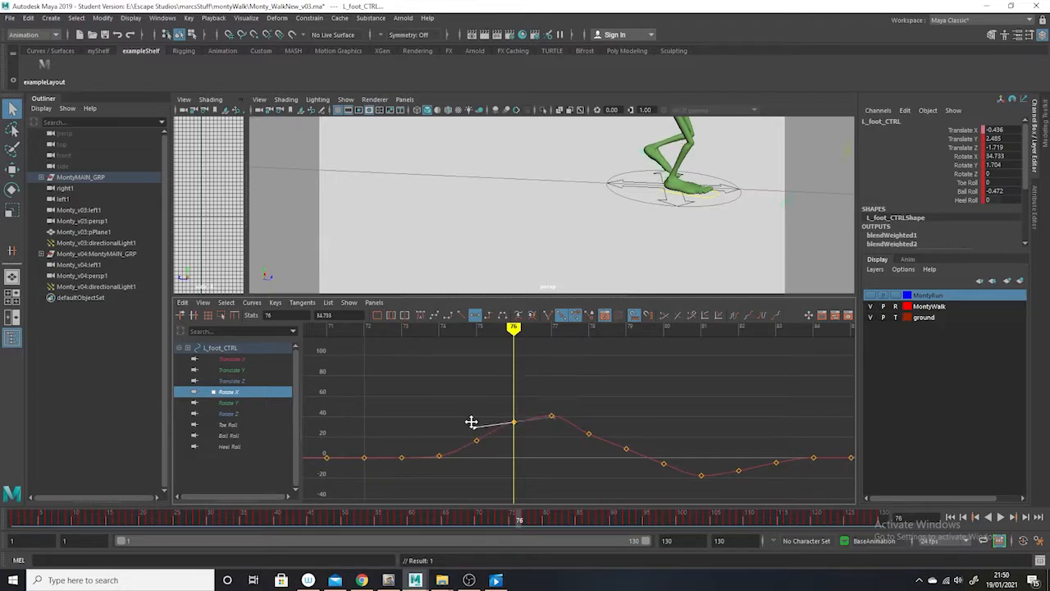
{"action": "left_click", "coordinate": [474, 465]}
Raise the left foot's Rotate Y key at frame 76 to 6.643 with a sloped tangent, and raise the keys at frames 77 to 79
{"action": "left_click", "coordinate": [236, 402]}
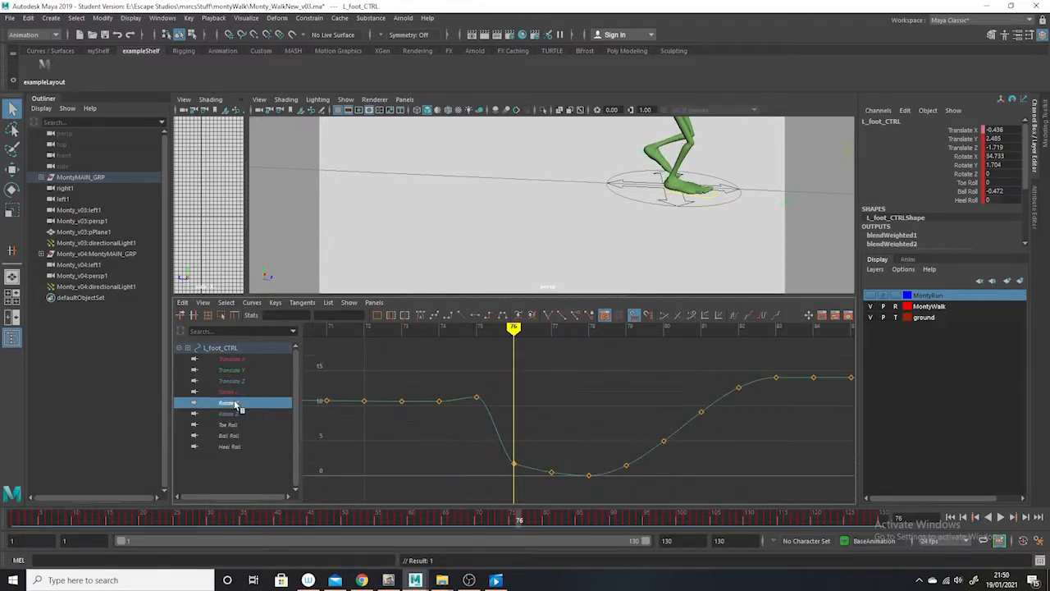
{"action": "left_click_drag", "start_coordinate": [551, 444], "coordinate": [513, 485]}
{"action": "middle_click_drag", "start_coordinate": [512, 491], "coordinate": [512, 455]}
{"action": "left_click", "coordinate": [474, 316]}
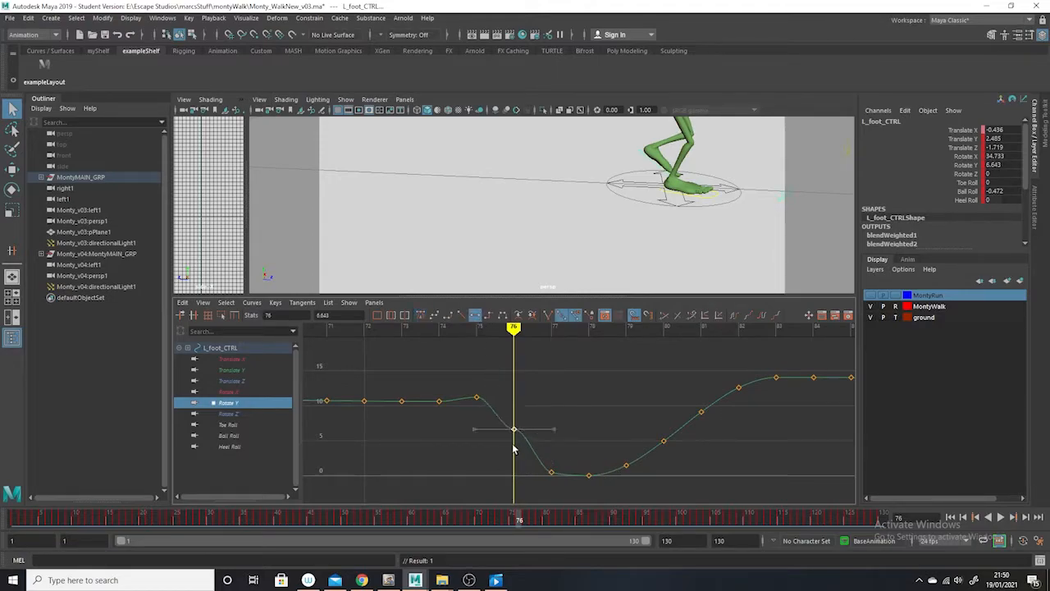
{"action": "key", "text": "ctrl+z"}
{"action": "left_click", "coordinate": [538, 459]}
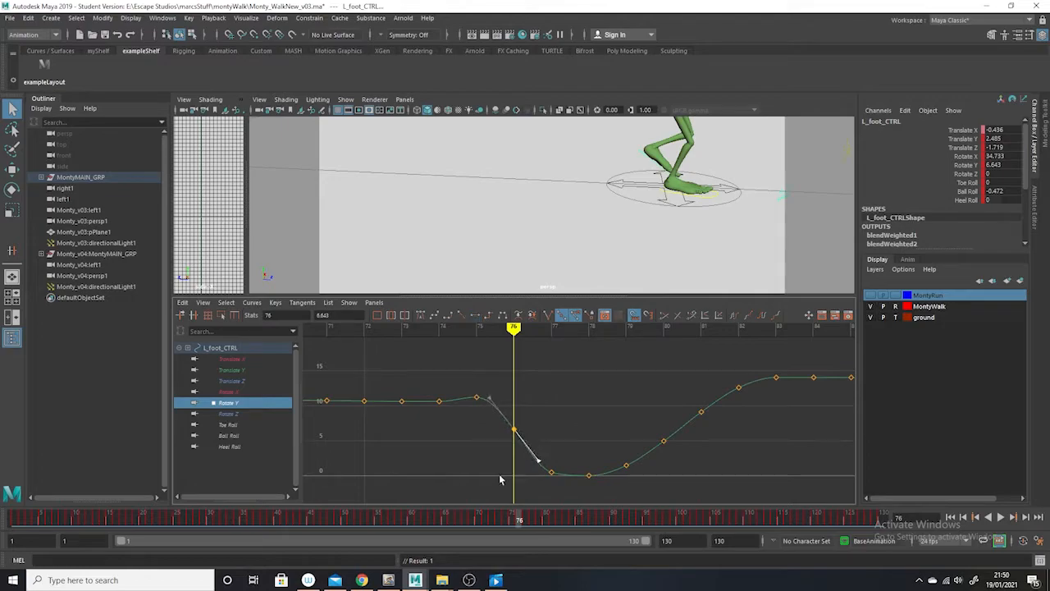
{"action": "left_click_drag", "start_coordinate": [640, 452], "coordinate": [546, 507]}
{"action": "middle_click_drag", "start_coordinate": [545, 496], "coordinate": [547, 480], "text": "shift"}
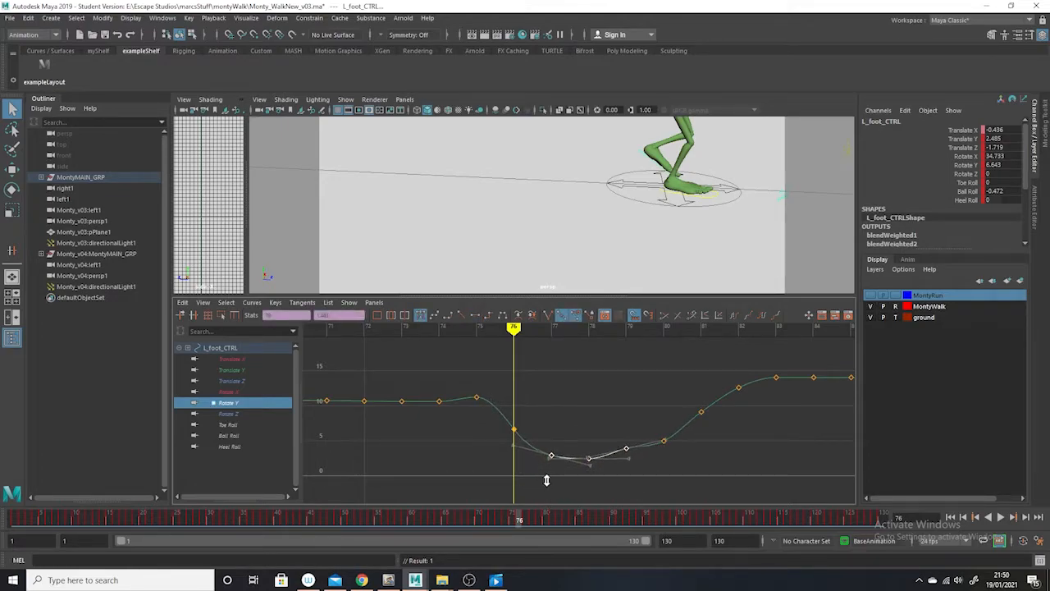
Check the left foot's Rotate Z curve and examine the legs from the side through frame 80
{"action": "left_click", "coordinate": [240, 414]}
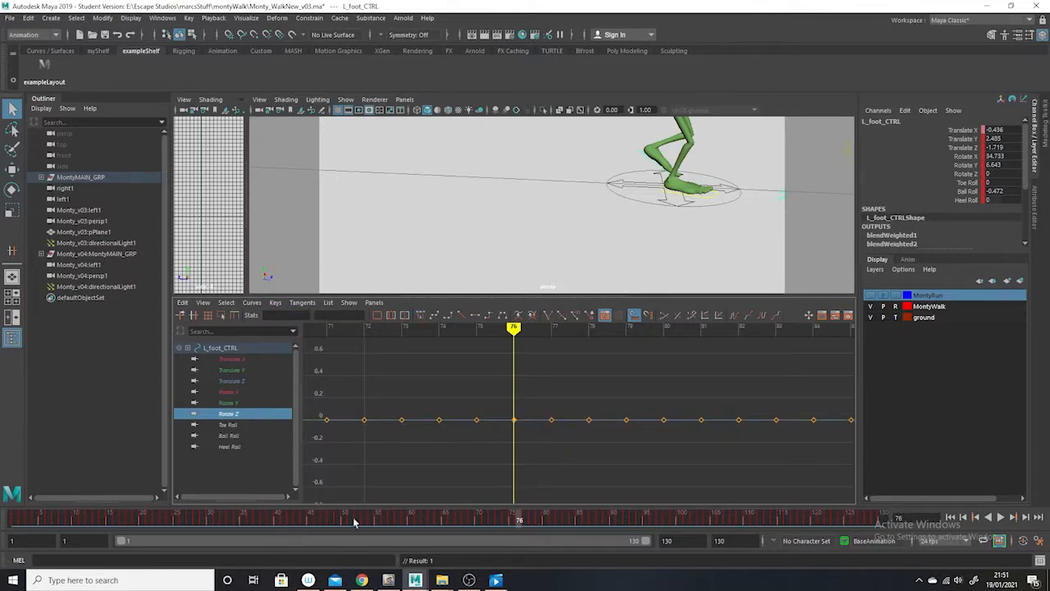
{"action": "left_click_drag", "start_coordinate": [522, 520], "coordinate": [545, 520]}
{"action": "left_click_drag", "start_coordinate": [698, 246], "coordinate": [716, 273], "text": "alt"}
{"action": "right_click_drag", "start_coordinate": [716, 274], "coordinate": [708, 252], "text": "alt"}
{"action": "mouse_move", "coordinate": [707, 248]}
{"action": "left_mouse_down", "text": "alt"}
{"action": "mouse_move", "coordinate": [703, 238]}
{"action": "mouse_move", "coordinate": [699, 251]}
{"action": "left_mouse_up", "text": "alt"}
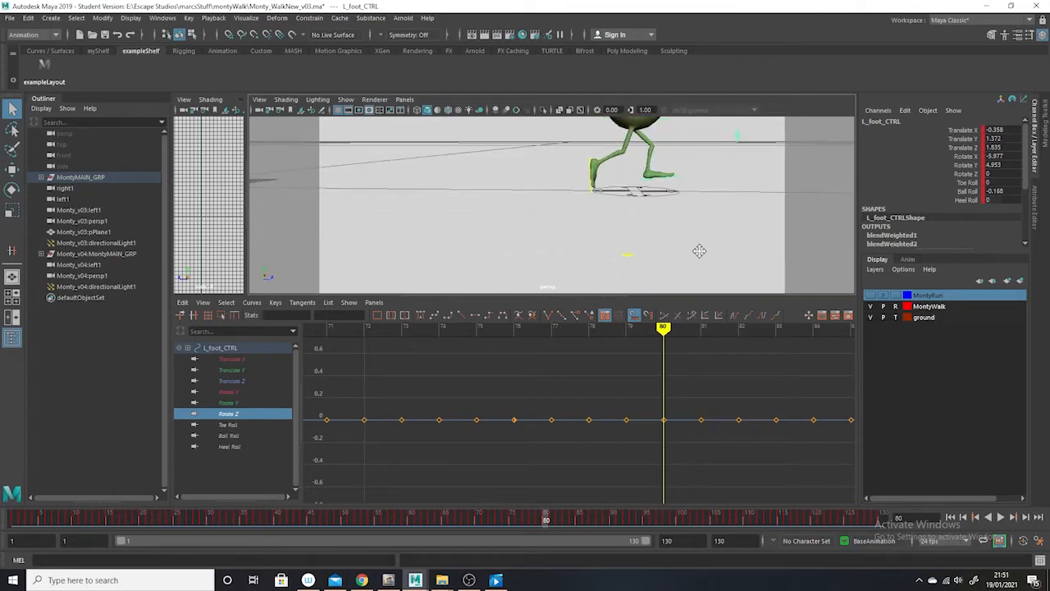
{"action": "middle_click_drag", "start_coordinate": [699, 251], "coordinate": [680, 256], "text": "alt"}
Select the root control, delete its Translate Y key at frame 76 and lower the frame 75 key to about -1.06
{"action": "left_click", "coordinate": [652, 212]}
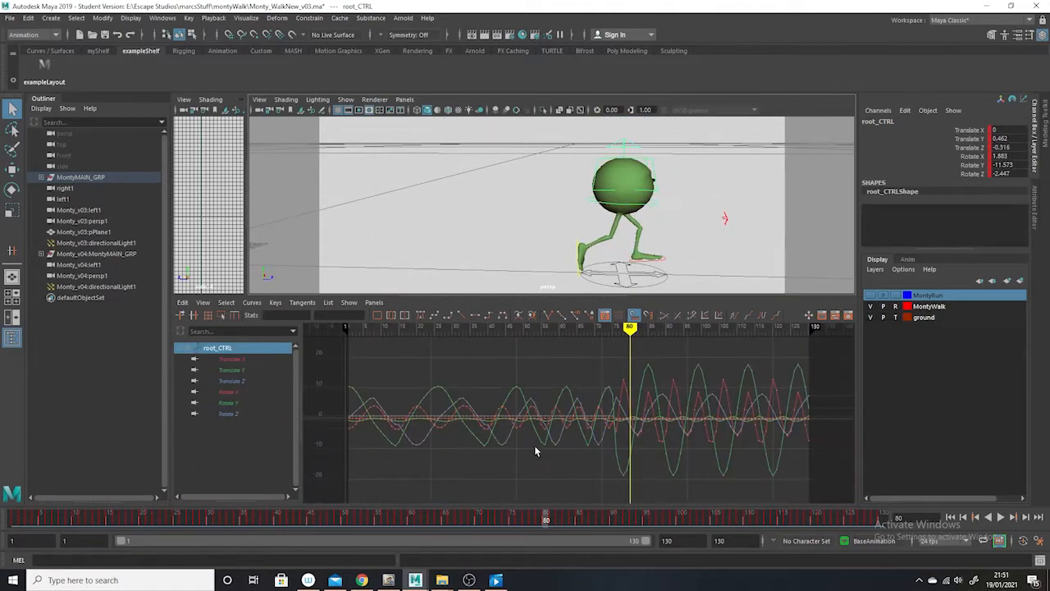
{"action": "left_click", "coordinate": [512, 520]}
{"action": "right_click_drag", "start_coordinate": [661, 436], "coordinate": [698, 459], "text": "alt"}
{"action": "middle_click_drag", "start_coordinate": [698, 459], "coordinate": [475, 461], "text": "alt"}
{"action": "right_click_drag", "start_coordinate": [513, 471], "coordinate": [530, 469], "text": "alt+shift"}
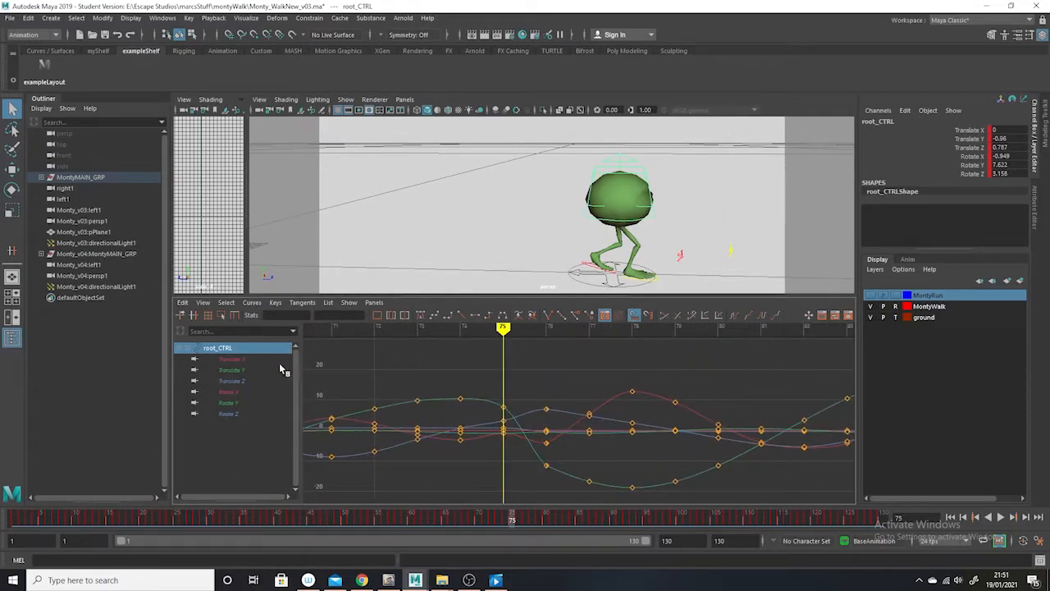
{"action": "left_click", "coordinate": [244, 361]}
{"action": "left_click", "coordinate": [229, 370]}
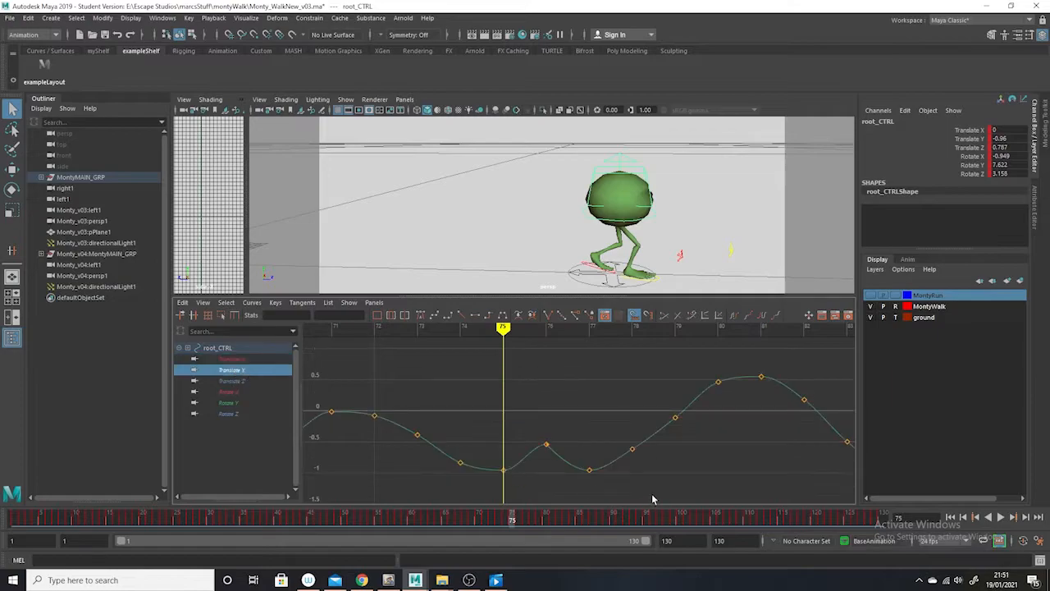
{"action": "left_click", "coordinate": [591, 434]}
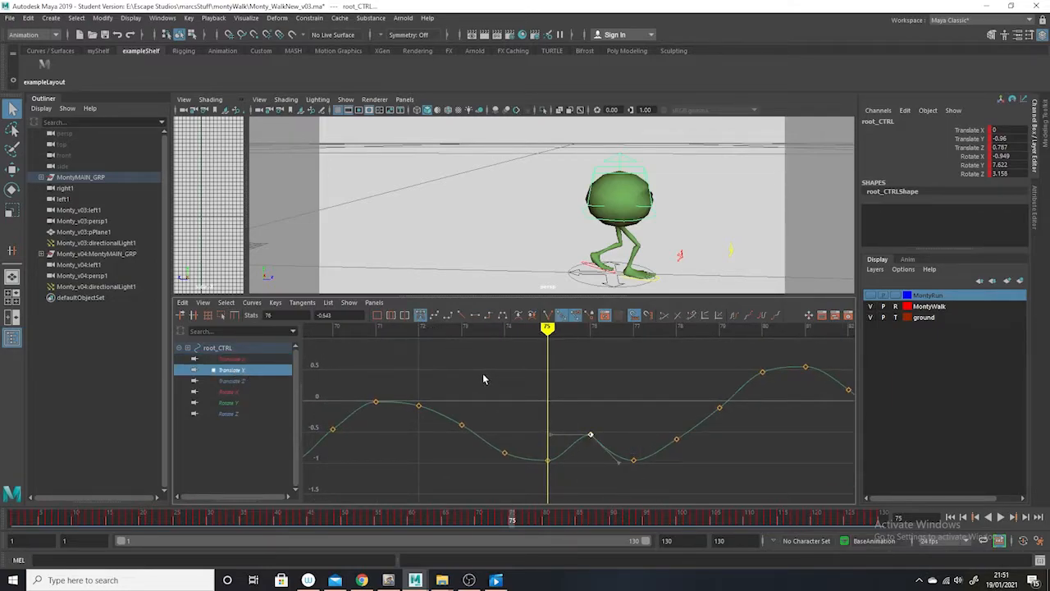
{"action": "key", "text": "Delete"}
{"action": "left_click", "coordinate": [631, 457]}
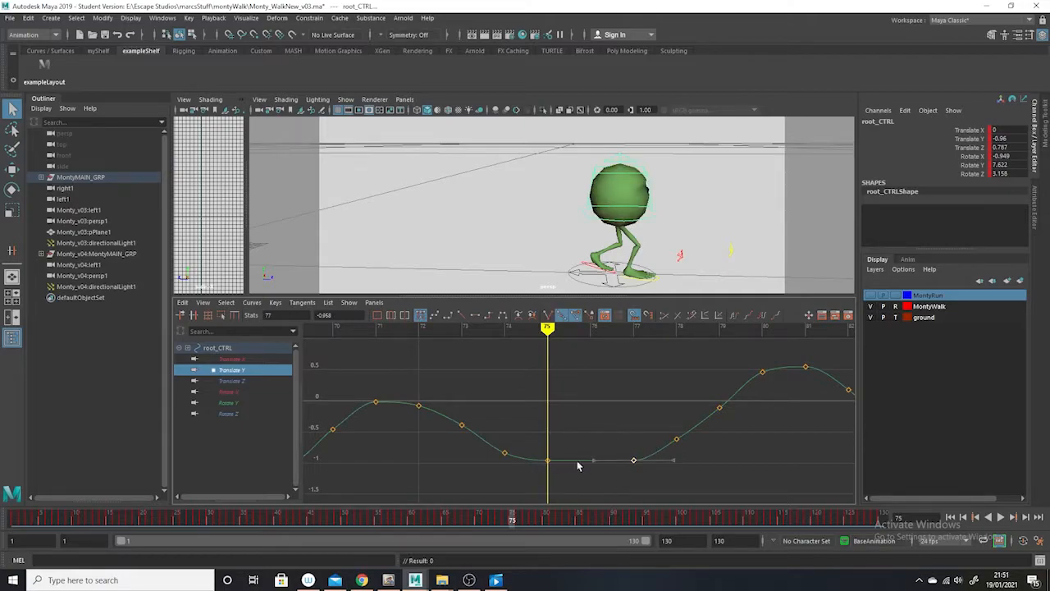
{"action": "left_click_drag", "start_coordinate": [567, 465], "coordinate": [547, 423]}
{"action": "middle_click_drag", "start_coordinate": [553, 403], "coordinate": [553, 418], "text": "shift"}
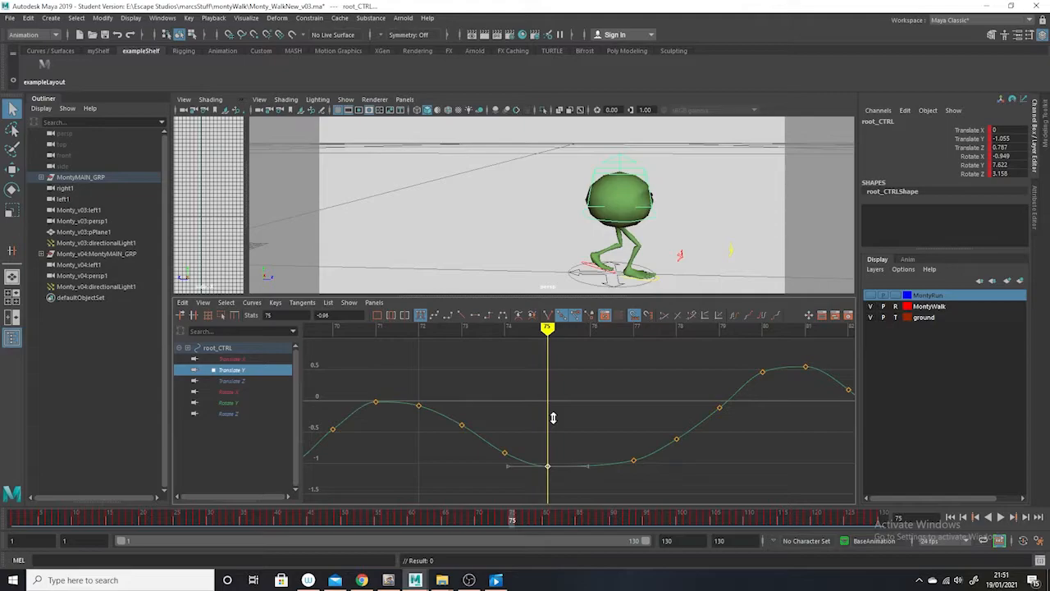
{"action": "left_click_drag", "start_coordinate": [512, 519], "coordinate": [518, 519]}
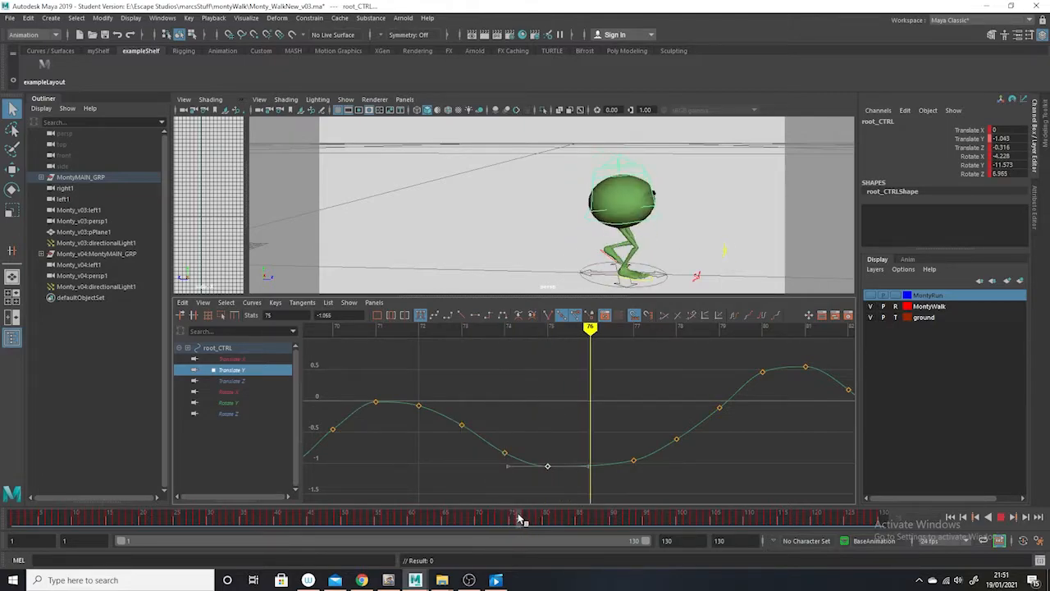
Delete the root control's Translate Z keys at frames 75 and 76 and check the motion up to frame 78
{"action": "left_click", "coordinate": [233, 382]}
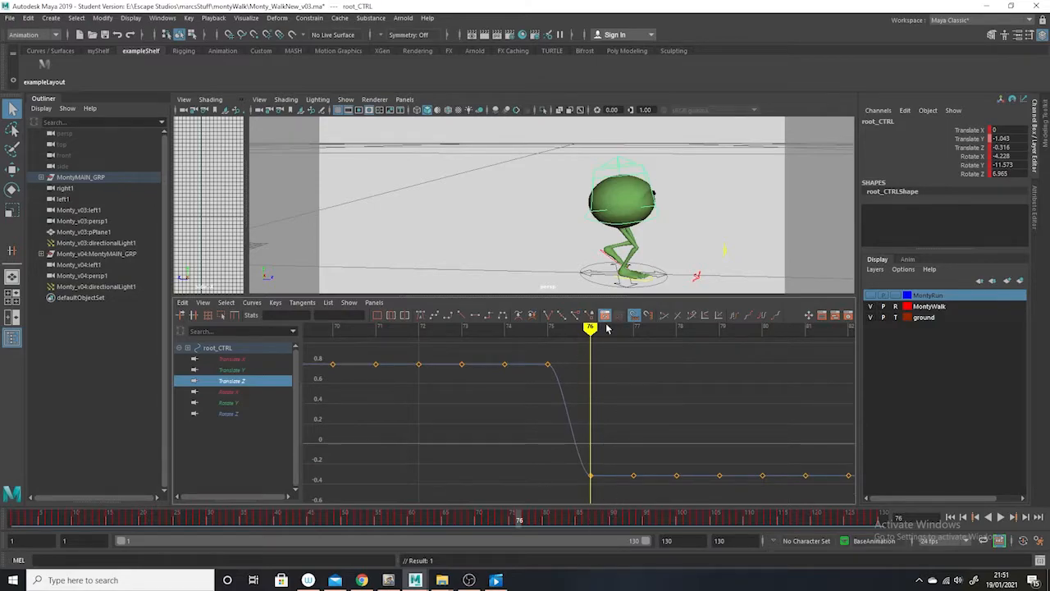
{"action": "right_click_drag", "start_coordinate": [621, 472], "coordinate": [629, 498], "text": "alt"}
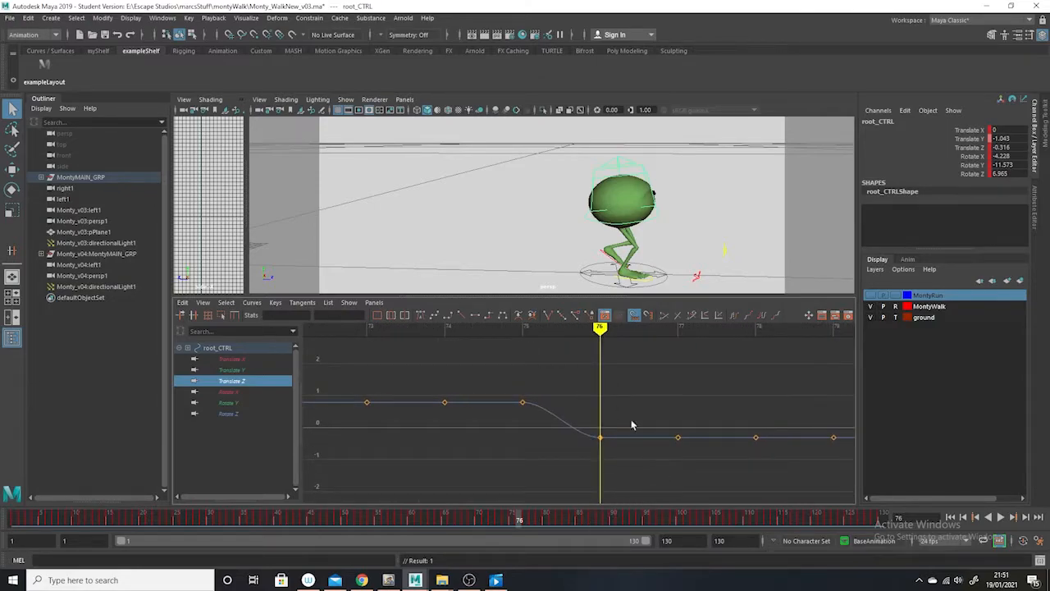
{"action": "left_click_drag", "start_coordinate": [530, 385], "coordinate": [498, 426]}
{"action": "key", "text": "Delete"}
{"action": "left_click_drag", "start_coordinate": [652, 410], "coordinate": [583, 450]}
{"action": "key", "text": "Delete"}
{"action": "left_click_drag", "start_coordinate": [512, 524], "coordinate": [534, 521]}
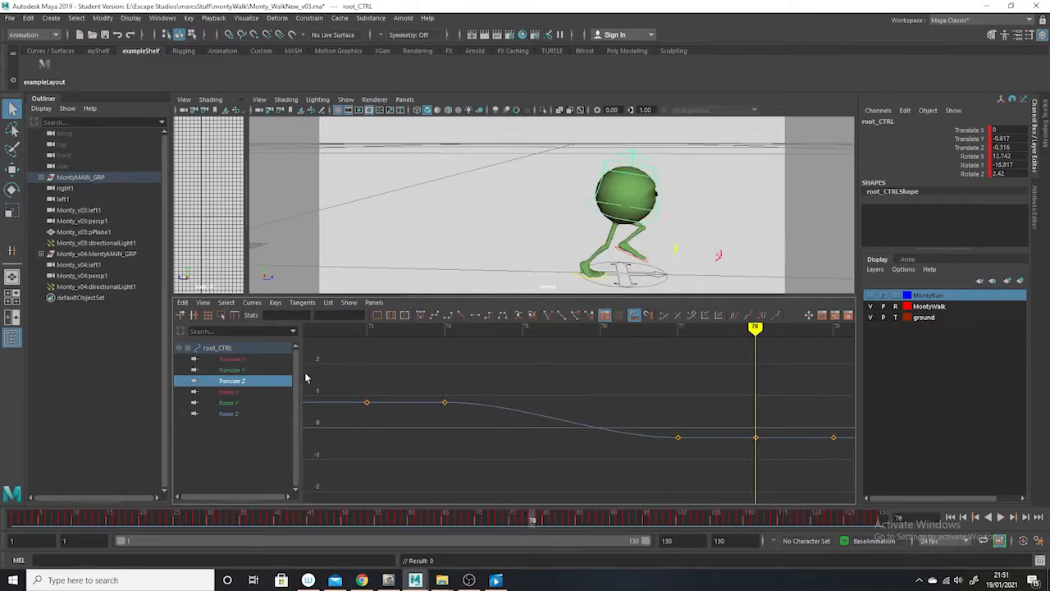
Delete the root control's Rotate X key at frame 76 and lower its frame 78 key to 11.267
{"action": "left_click", "coordinate": [233, 392]}
{"action": "key", "text": "f"}
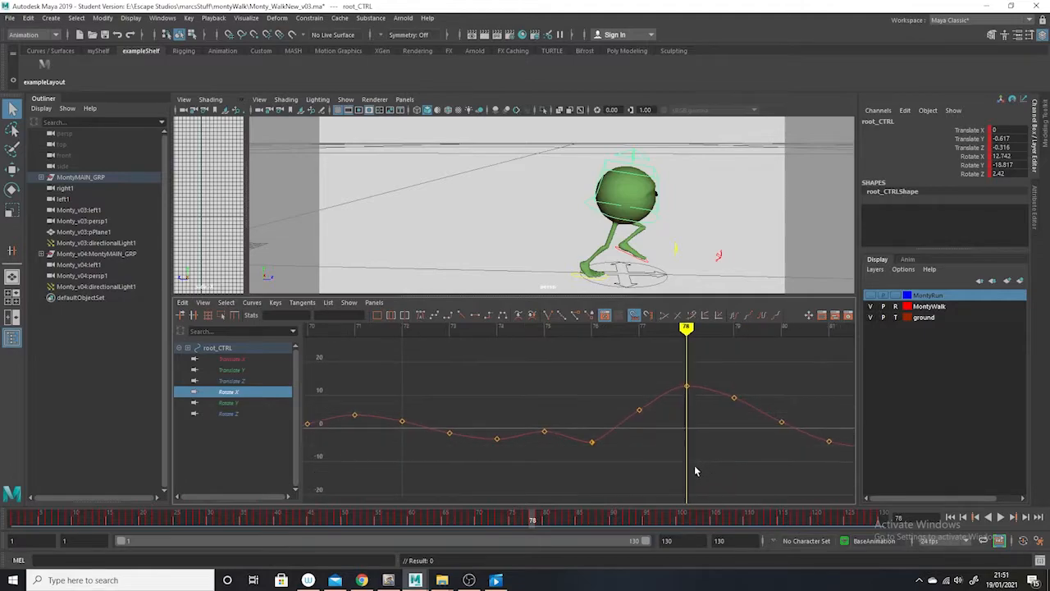
{"action": "left_click", "coordinate": [639, 408]}
{"action": "left_click_drag", "start_coordinate": [534, 521], "coordinate": [522, 522]}
{"action": "left_click_drag", "start_coordinate": [584, 408], "coordinate": [606, 461]}
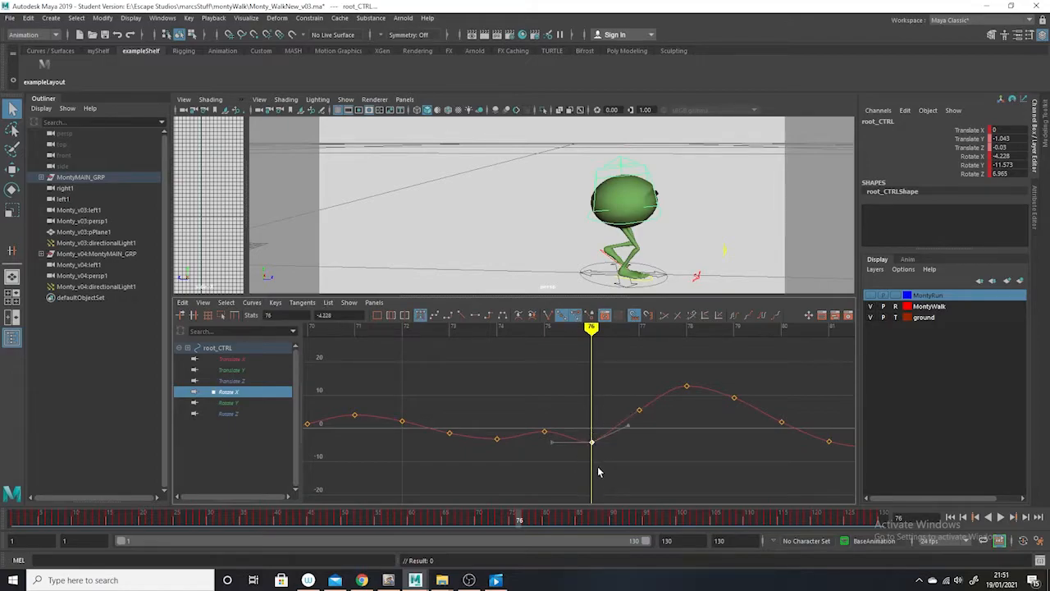
{"action": "key", "text": "Delete"}
{"action": "left_click_drag", "start_coordinate": [646, 426], "coordinate": [541, 449]}
{"action": "left_click_drag", "start_coordinate": [594, 428], "coordinate": [578, 409]}
{"action": "middle_click_drag", "start_coordinate": [579, 413], "coordinate": [581, 419]}
{"action": "left_click", "coordinate": [596, 454]}
{"action": "left_click_drag", "start_coordinate": [707, 370], "coordinate": [679, 390]}
{"action": "middle_click_drag", "start_coordinate": [685, 352], "coordinate": [685, 358], "text": "shift"}
Raise the root control's Rotate Y key at frame 76 to -4.025 and tilt its tangent along the falling curve
{"action": "left_click", "coordinate": [247, 403]}
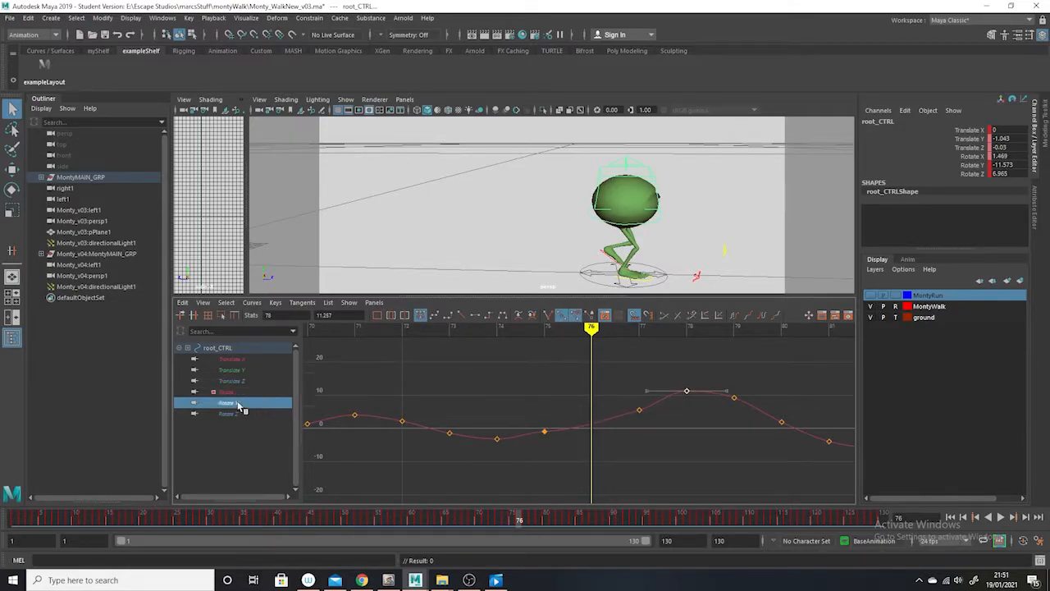
{"action": "left_click_drag", "start_coordinate": [613, 418], "coordinate": [583, 480]}
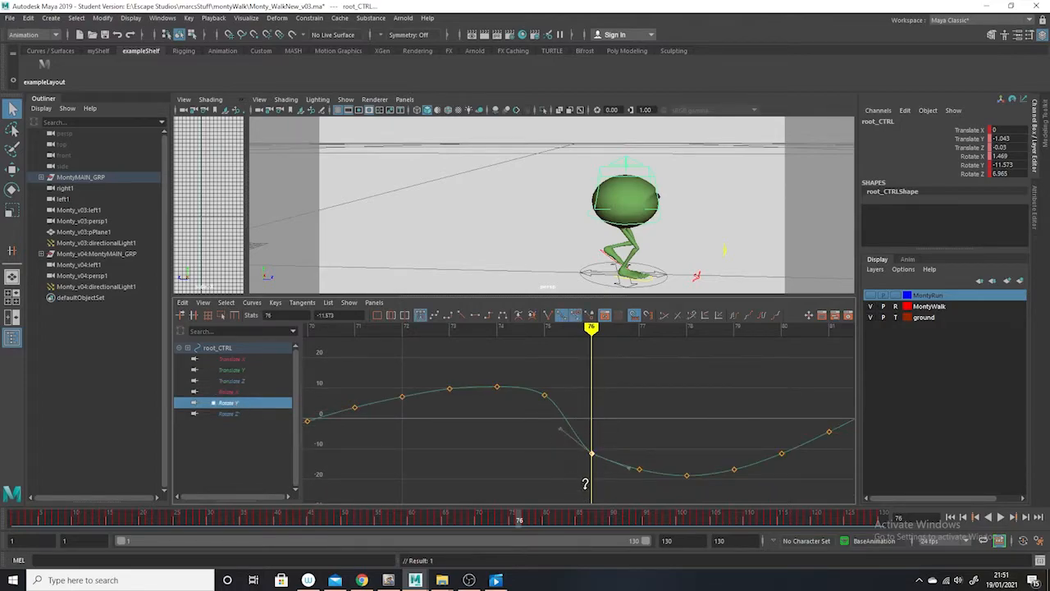
{"action": "middle_click_drag", "start_coordinate": [584, 471], "coordinate": [586, 453], "text": "shift"}
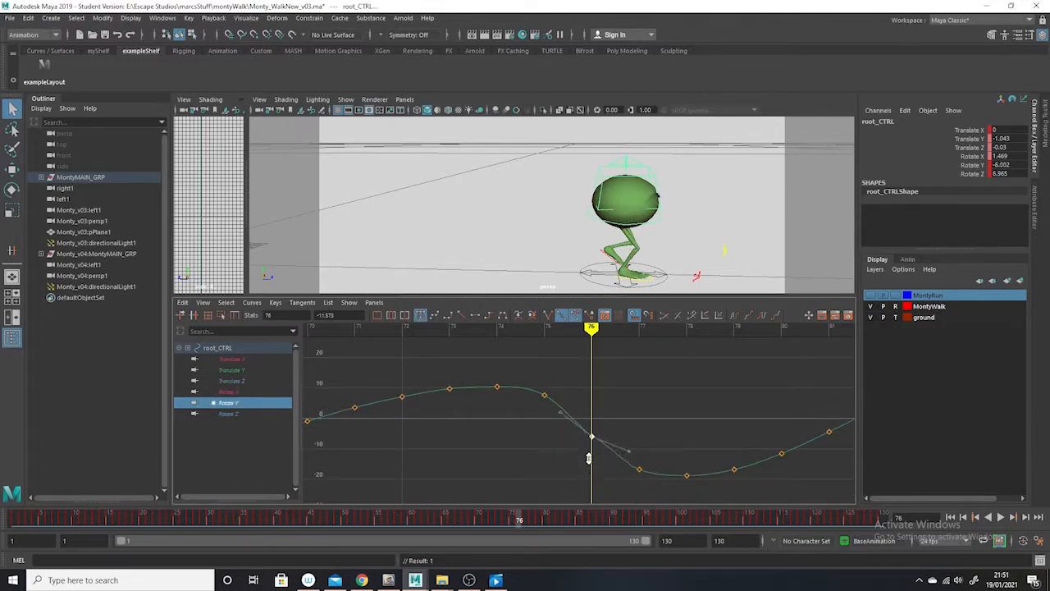
{"action": "left_click", "coordinate": [475, 315]}
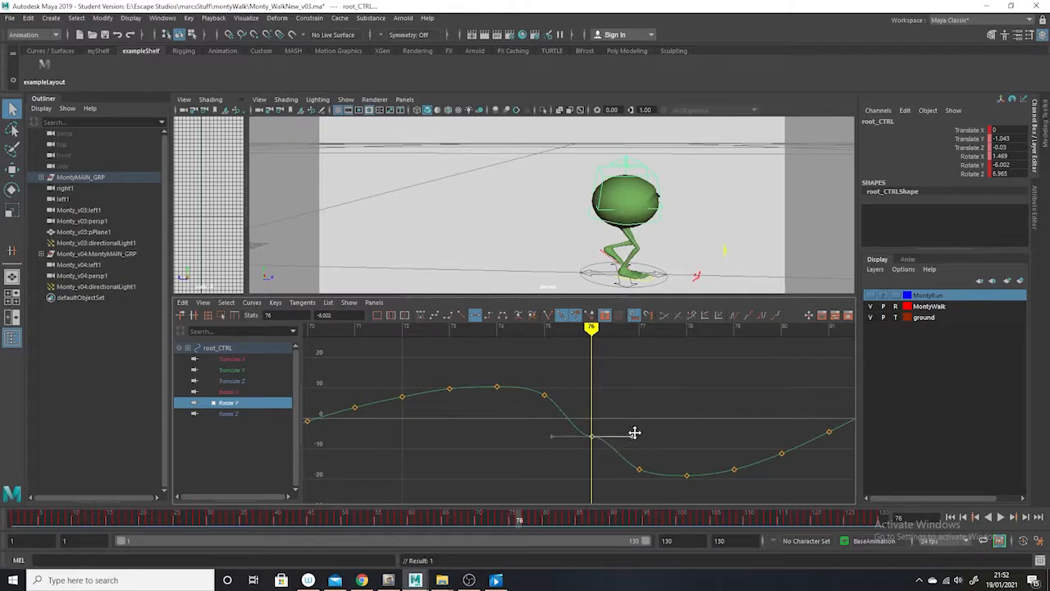
{"action": "left_click_drag", "start_coordinate": [613, 420], "coordinate": [584, 460]}
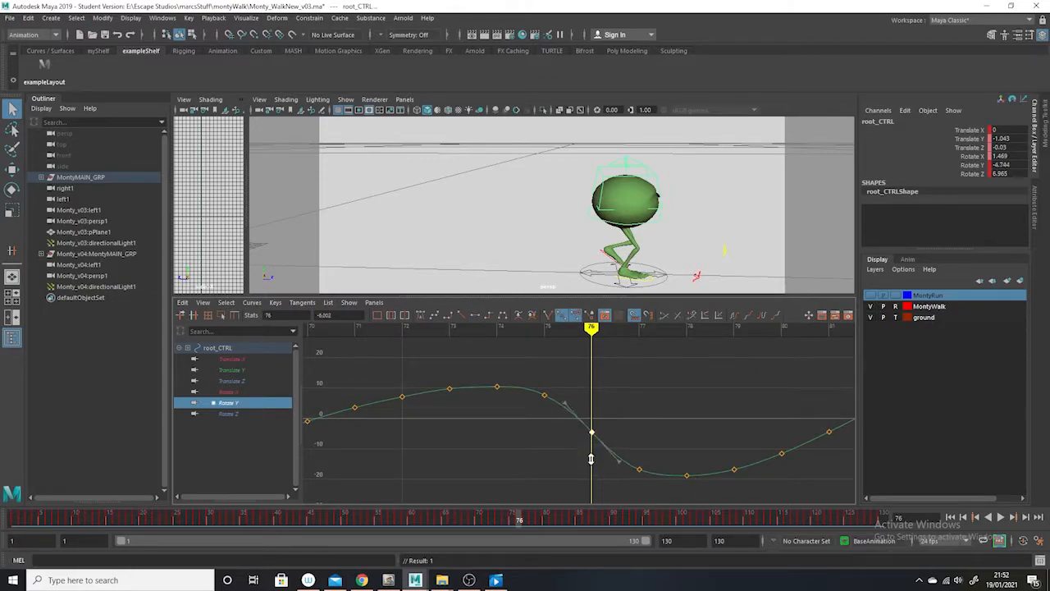
Lower the root control's Rotate Z key at frame 76 to 4.909 and give it a flat tangent
{"action": "left_click", "coordinate": [229, 413]}
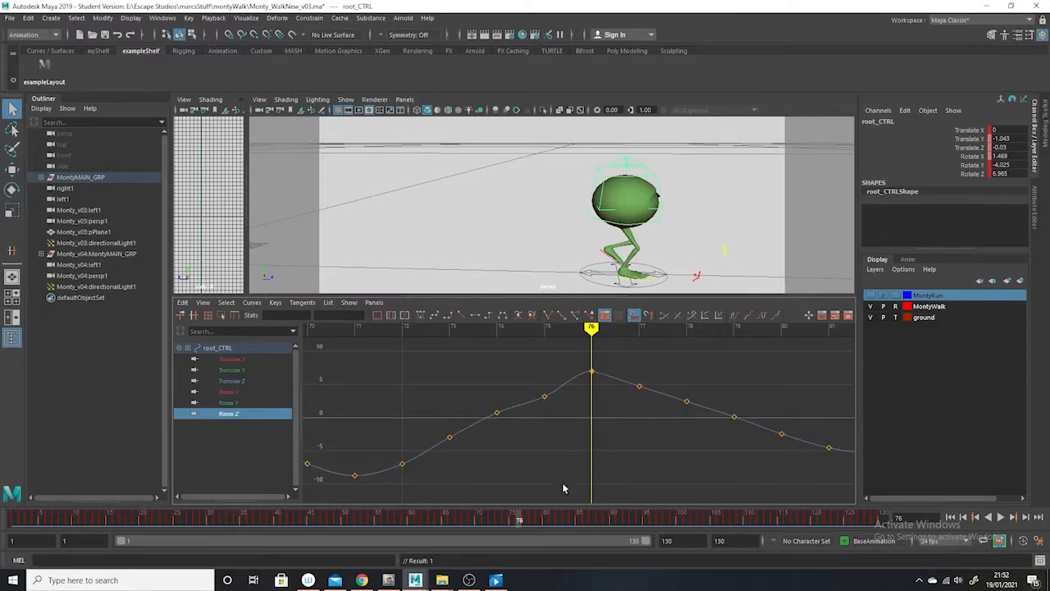
{"action": "left_click", "coordinate": [592, 373]}
{"action": "left_click", "coordinate": [476, 315]}
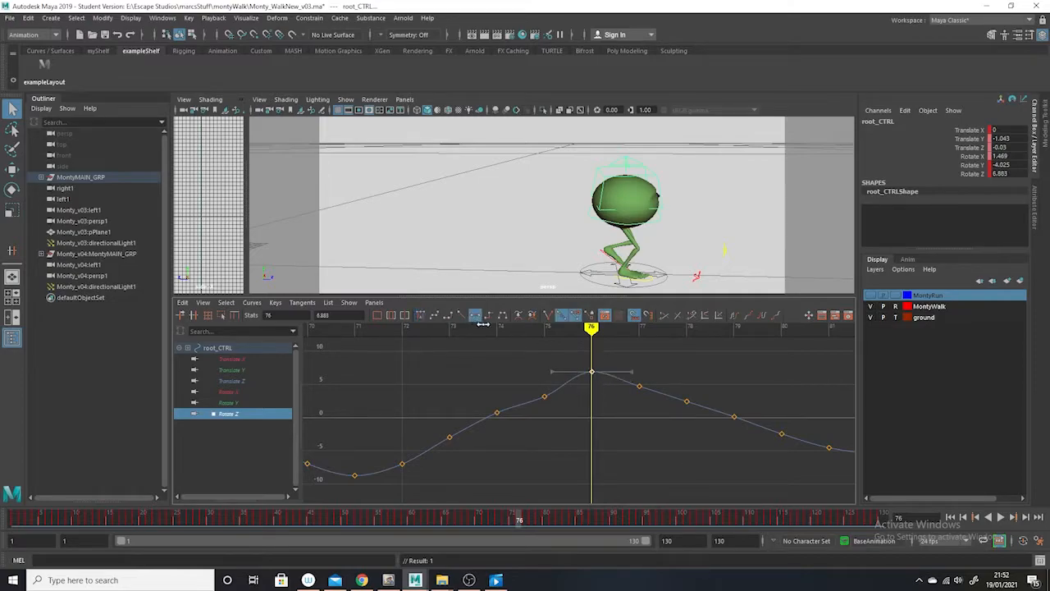
{"action": "middle_click_drag", "start_coordinate": [584, 351], "coordinate": [580, 365]}
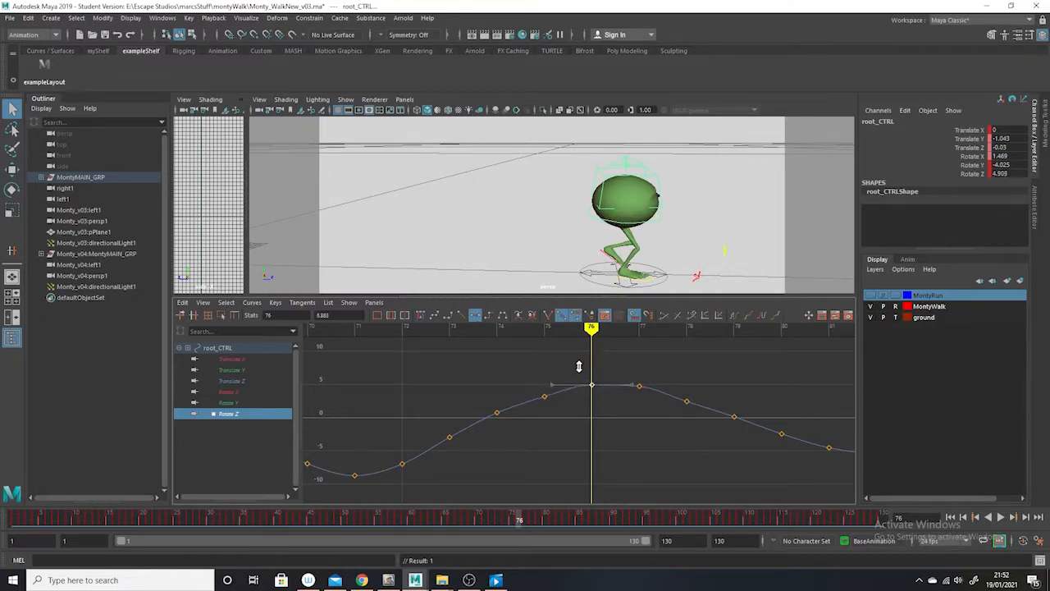
{"action": "left_click", "coordinate": [565, 459]}
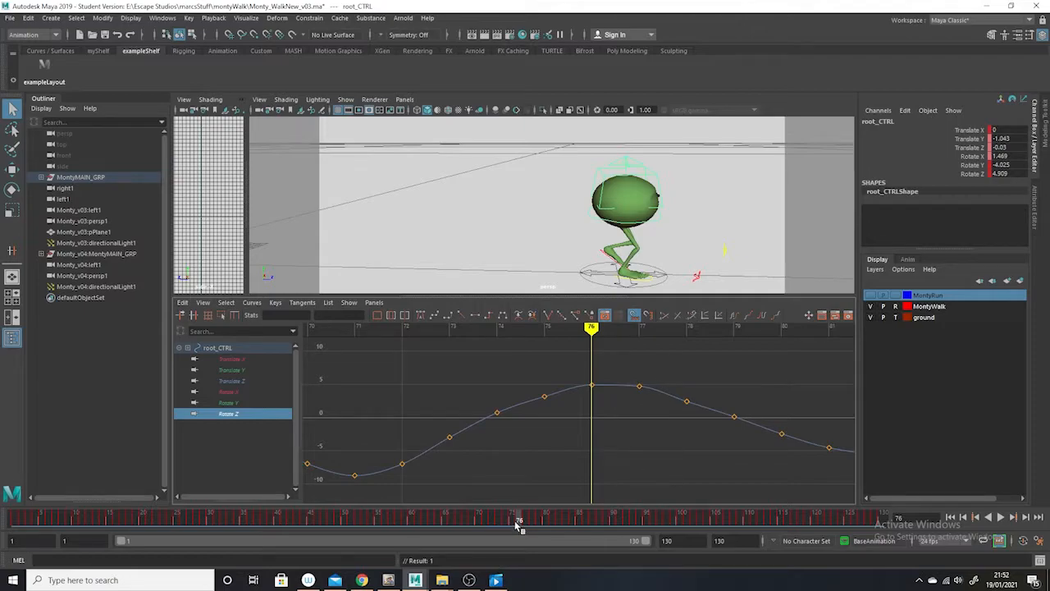
Examine the squash control's Translate Y curve and the head control's rotation curves around frames 75 and 76
{"action": "left_click", "coordinate": [631, 164]}
{"action": "right_click_drag", "start_coordinate": [660, 417], "coordinate": [806, 443], "text": "alt"}
{"action": "middle_click_drag", "start_coordinate": [806, 443], "coordinate": [648, 451], "text": "alt+shift"}
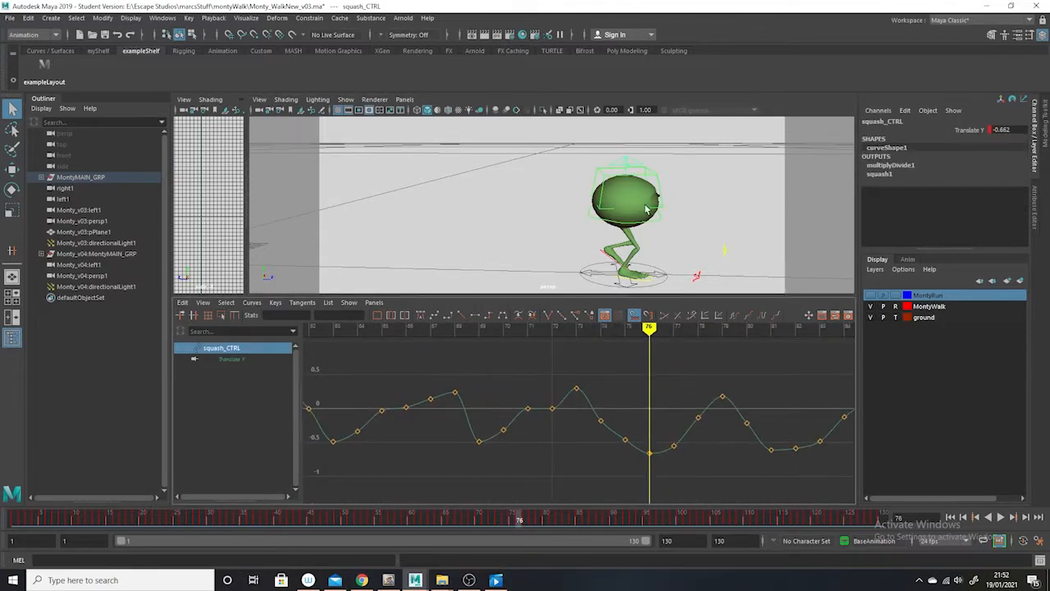
{"action": "left_click", "coordinate": [655, 177]}
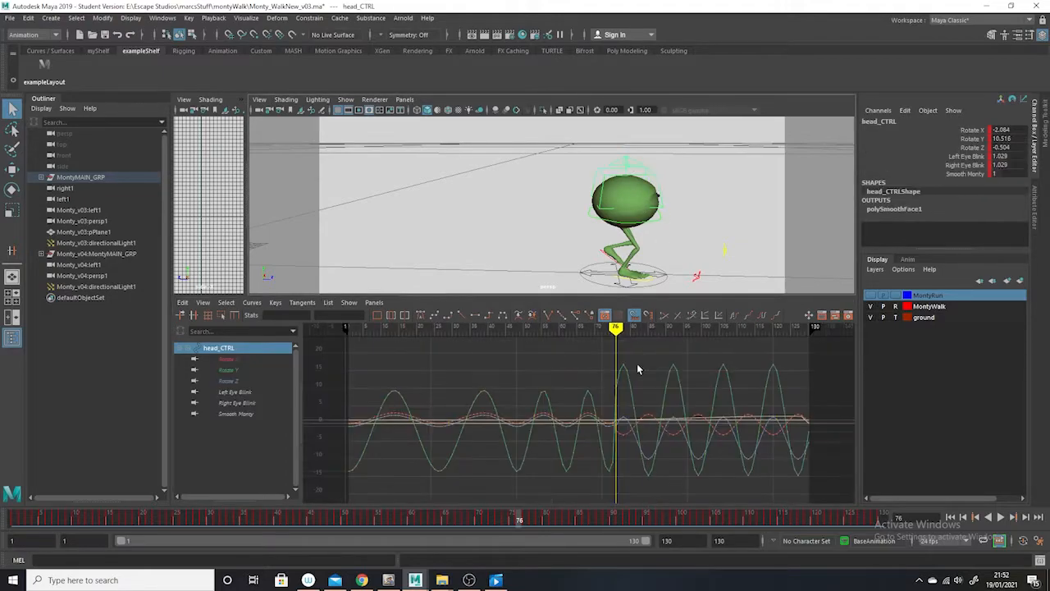
{"action": "right_click_drag", "start_coordinate": [641, 364], "coordinate": [712, 403], "text": "alt+shift"}
{"action": "middle_click_drag", "start_coordinate": [722, 411], "coordinate": [511, 440], "text": "alt"}
{"action": "right_click_drag", "start_coordinate": [512, 440], "coordinate": [573, 462], "text": "alt+shift"}
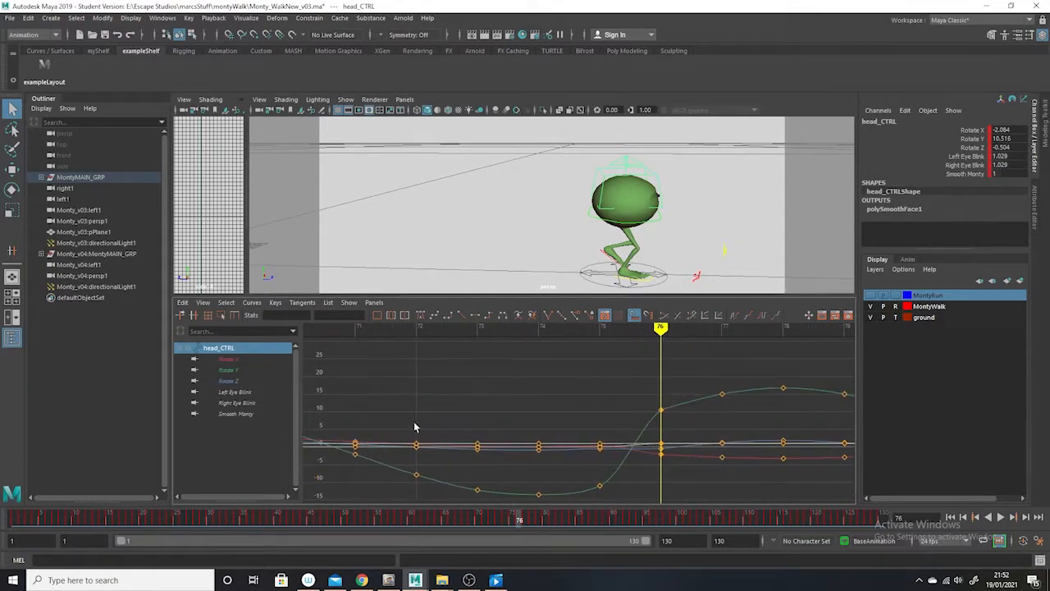
{"action": "left_click", "coordinate": [241, 359]}
{"action": "left_click", "coordinate": [241, 381]}
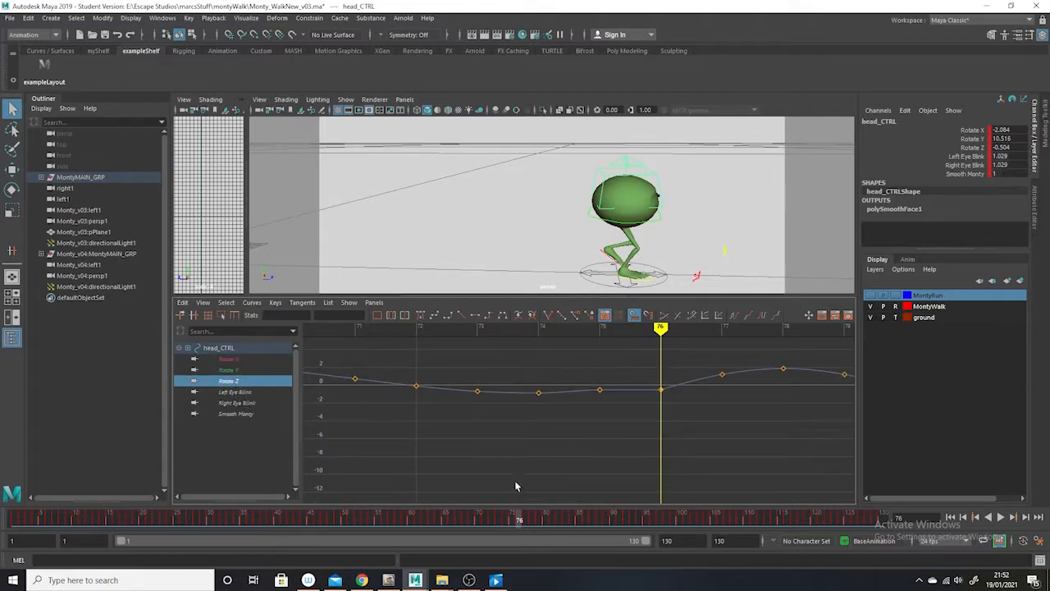
{"action": "mouse_move", "coordinate": [519, 528]}
{"action": "left_mouse_down"}
{"action": "mouse_move", "coordinate": [466, 527]}
{"action": "mouse_move", "coordinate": [529, 529]}
{"action": "mouse_move", "coordinate": [499, 528]}
{"action": "mouse_move", "coordinate": [523, 526]}
{"action": "mouse_move", "coordinate": [513, 528]}
{"action": "left_mouse_up"}
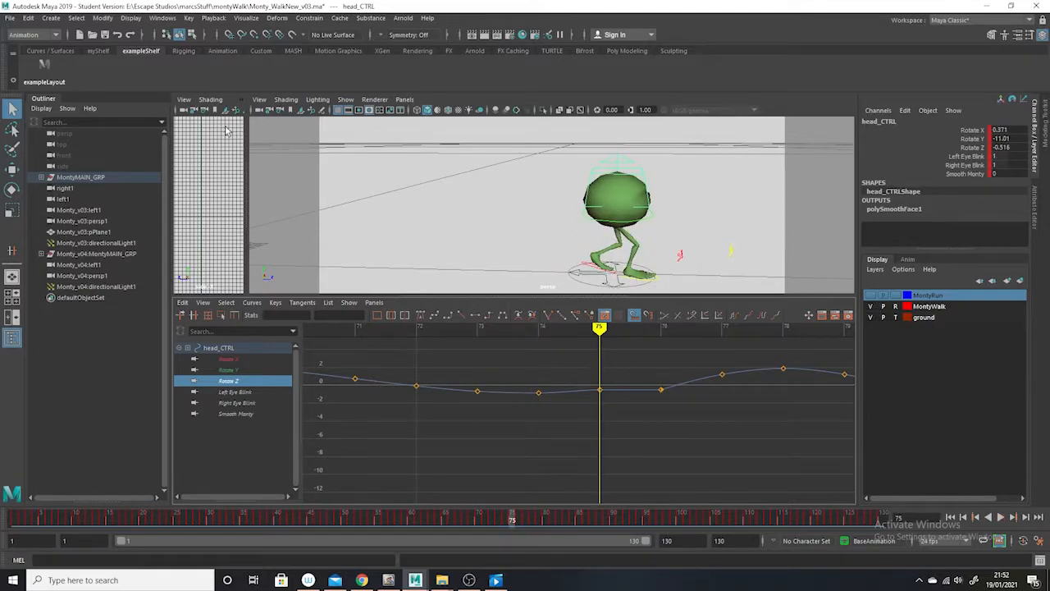
Check which character belongs to the MontyRun layer and delete the Monty_v04:MontyMAIN_GRP group
{"action": "left_click", "coordinate": [102, 254]}
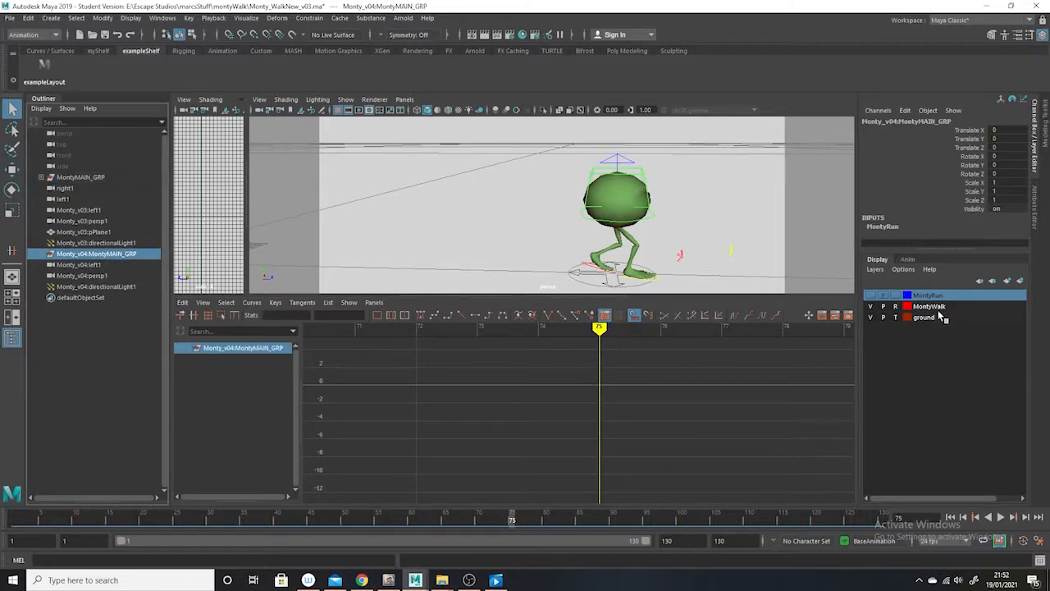
{"action": "left_click", "coordinate": [871, 295]}
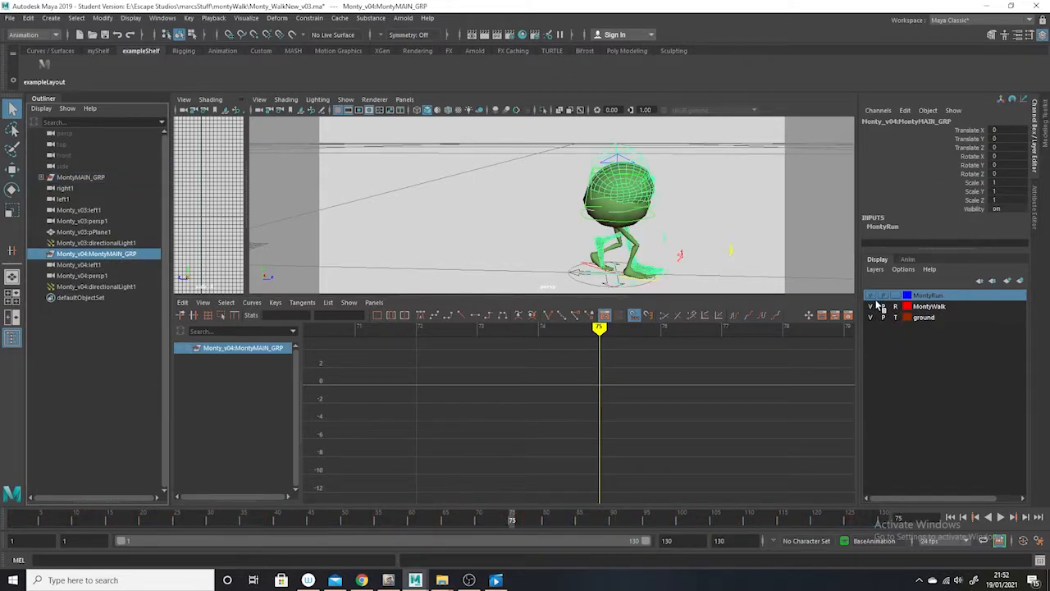
{"action": "left_click", "coordinate": [871, 296]}
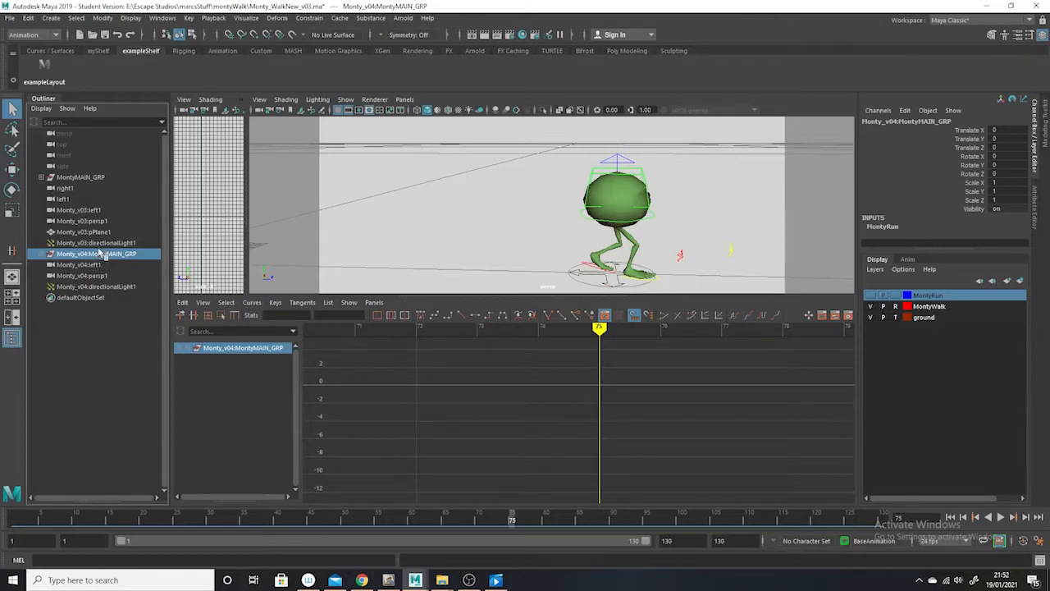
{"action": "key", "text": "Delete"}
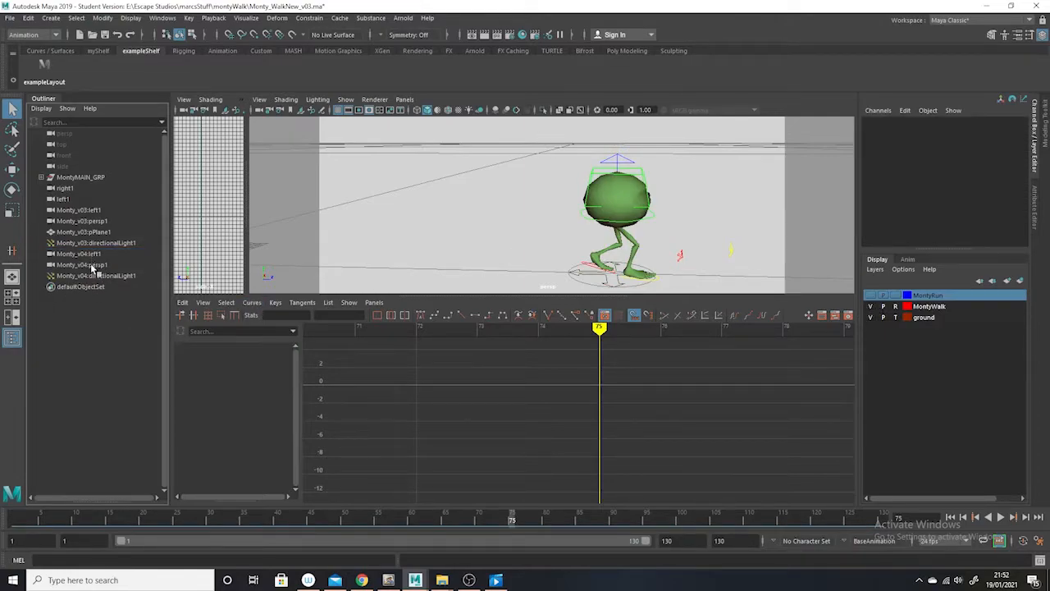
Delete the leftover Monty_v04 left1 and persp1 cameras and the Monty_v04 directional light
{"action": "left_click", "coordinate": [92, 263]}
{"action": "key", "text": "Delete"}
{"action": "left_click", "coordinate": [92, 250]}
{"action": "key", "text": "Delete"}
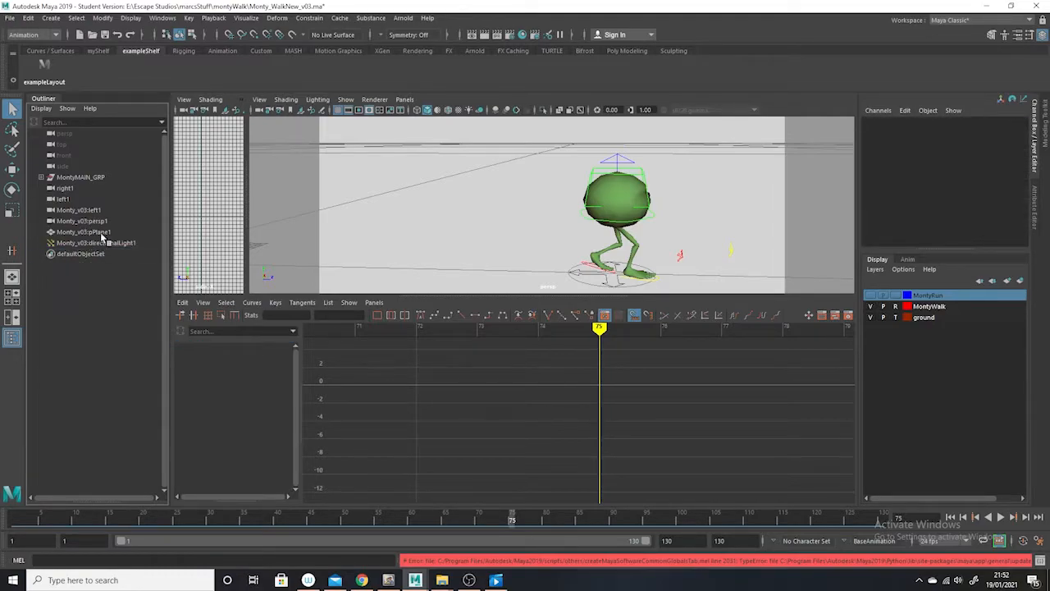
Delete the Monty_v03 persp1 and left1 cameras and the Monty_v03 directional light, keeping the ground plane
{"action": "left_click", "coordinate": [92, 220]}
{"action": "key", "text": "Delete"}
{"action": "left_click", "coordinate": [92, 210]}
{"action": "key", "text": "Delete"}
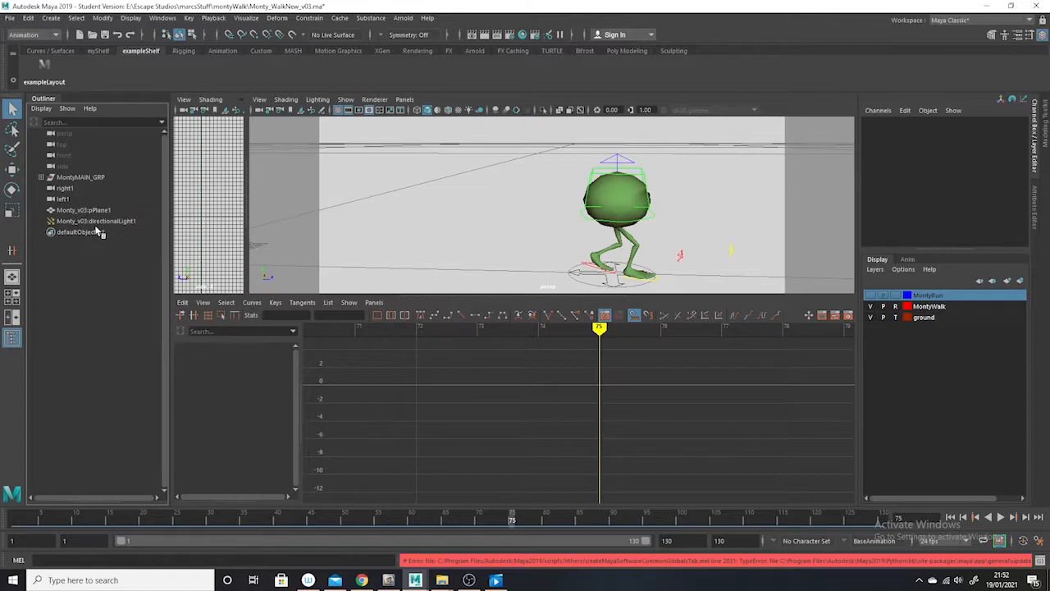
{"action": "left_click", "coordinate": [99, 222]}
{"action": "key", "text": "Delete"}
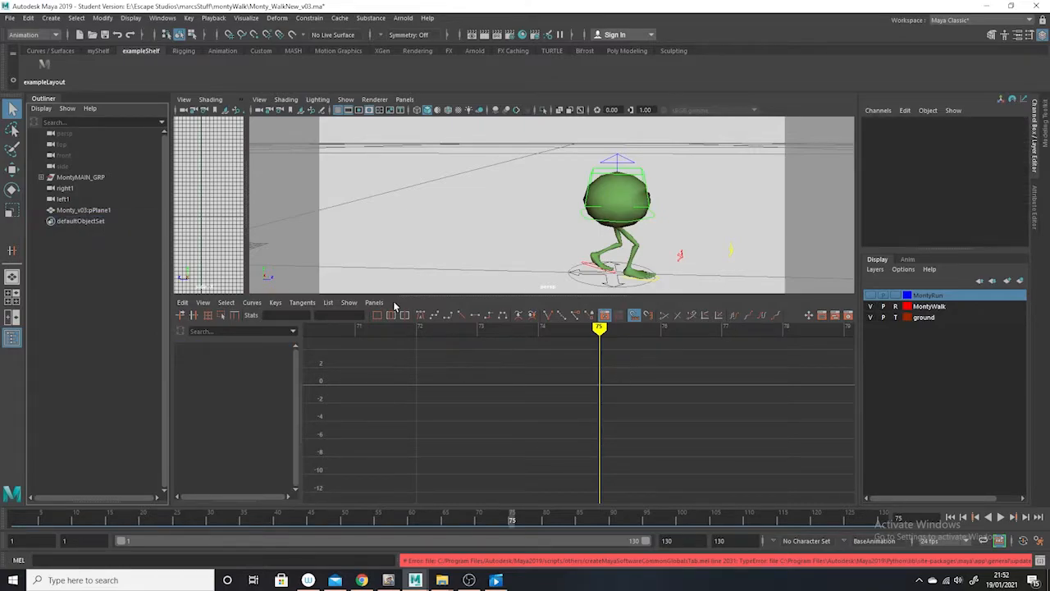
Delete the MontyRun display layer
{"action": "left_click", "coordinate": [930, 306]}
{"action": "left_click", "coordinate": [929, 296]}
{"action": "right_click", "coordinate": [928, 296]}
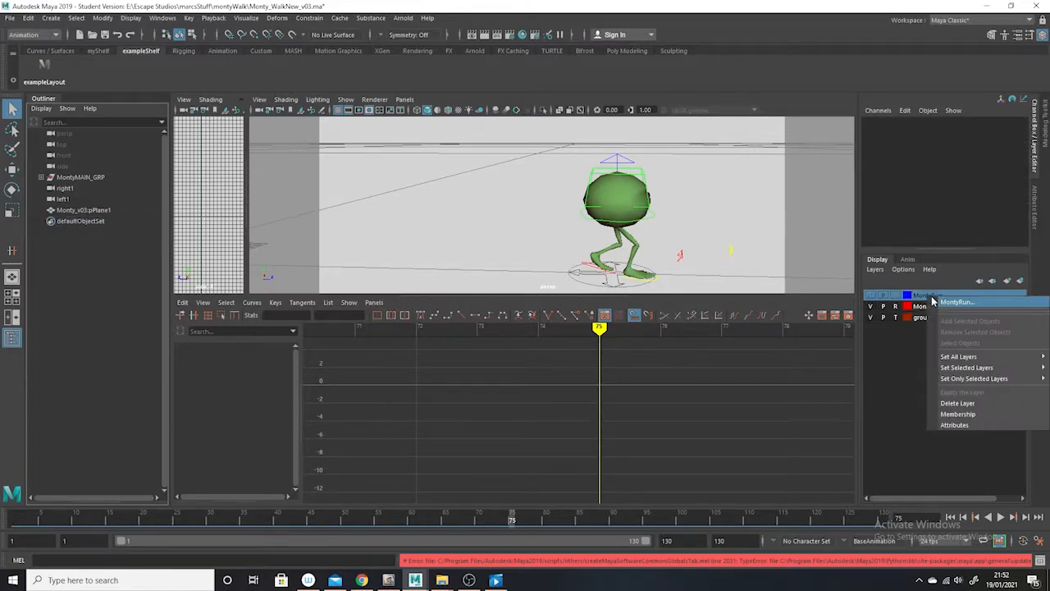
{"action": "left_click", "coordinate": [942, 403]}
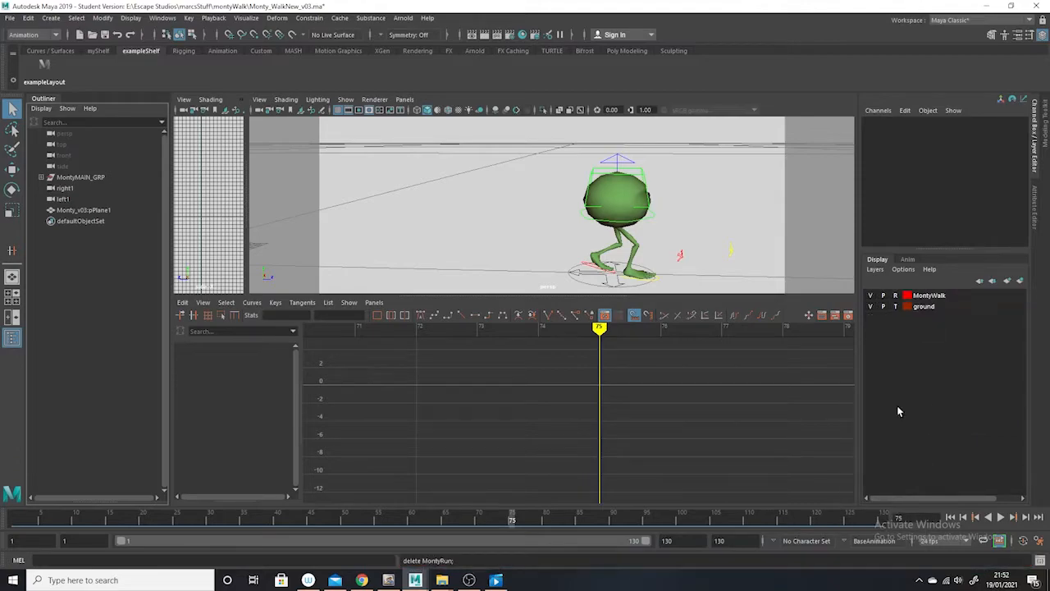
Take the MontyWalk layer out of reference mode and select the placementNode_CTRL at Monty's feet
{"action": "mouse_move", "coordinate": [398, 532]}
{"action": "left_mouse_down"}
{"action": "mouse_move", "coordinate": [248, 520]}
{"action": "mouse_move", "coordinate": [534, 519]}
{"action": "mouse_move", "coordinate": [578, 530]}
{"action": "mouse_move", "coordinate": [433, 520]}
{"action": "left_mouse_up"}
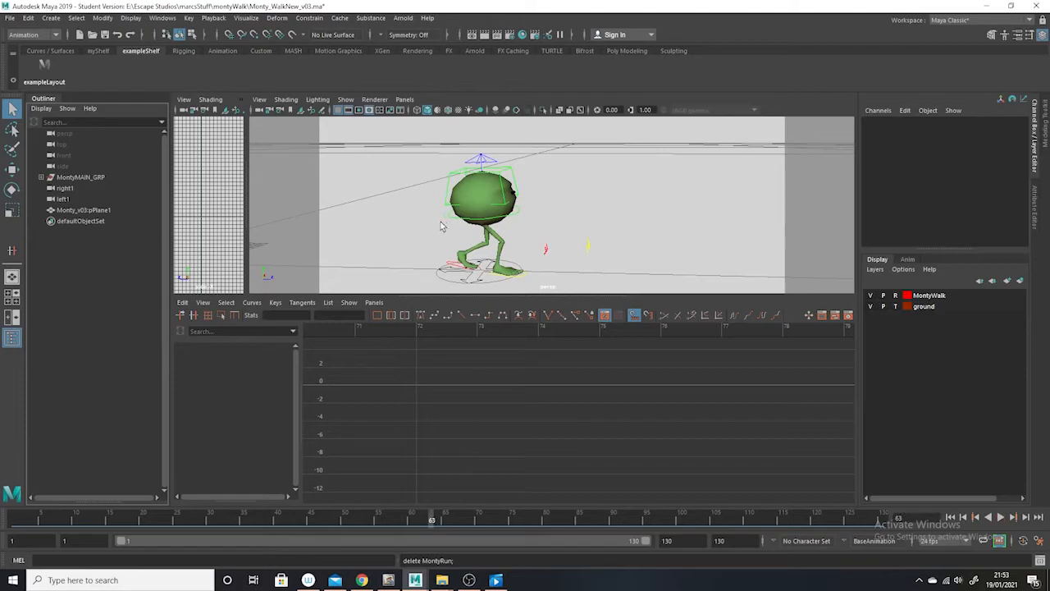
{"action": "left_click", "coordinate": [522, 215]}
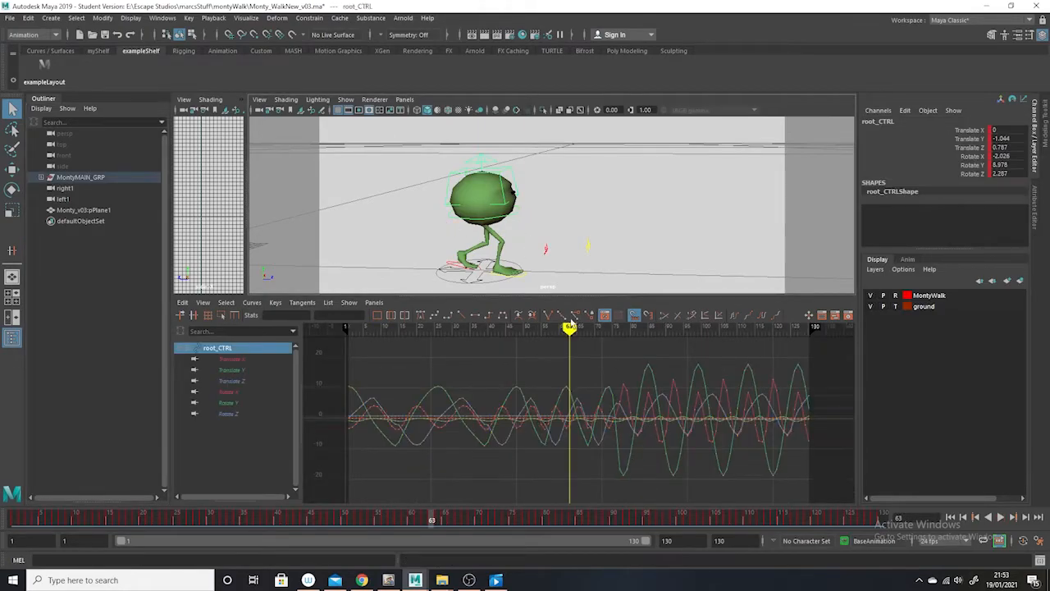
{"action": "left_click", "coordinate": [480, 280]}
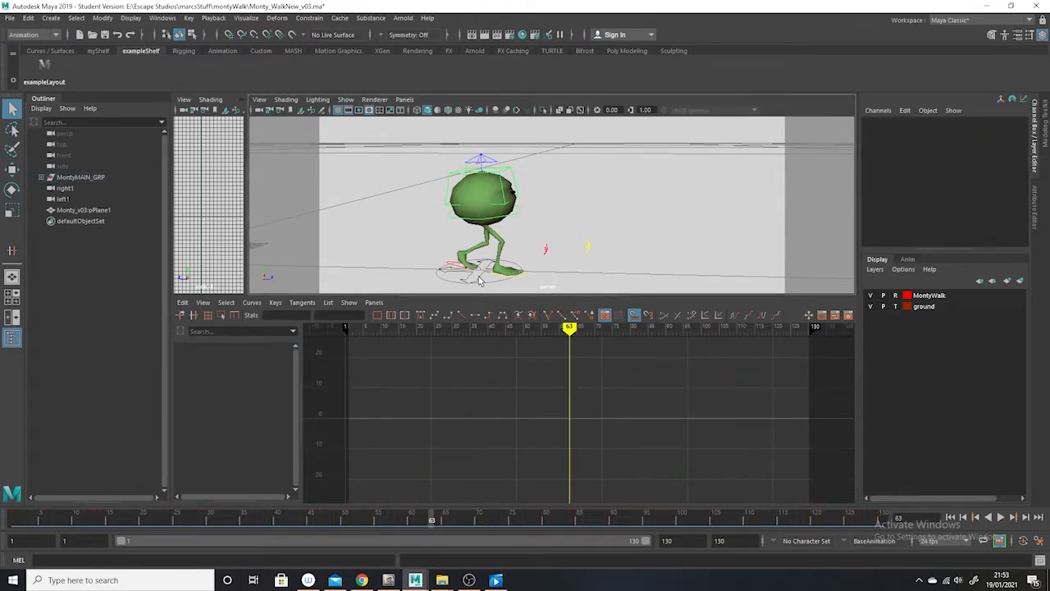
{"action": "left_click", "coordinate": [895, 295]}
{"action": "left_click", "coordinate": [479, 285]}
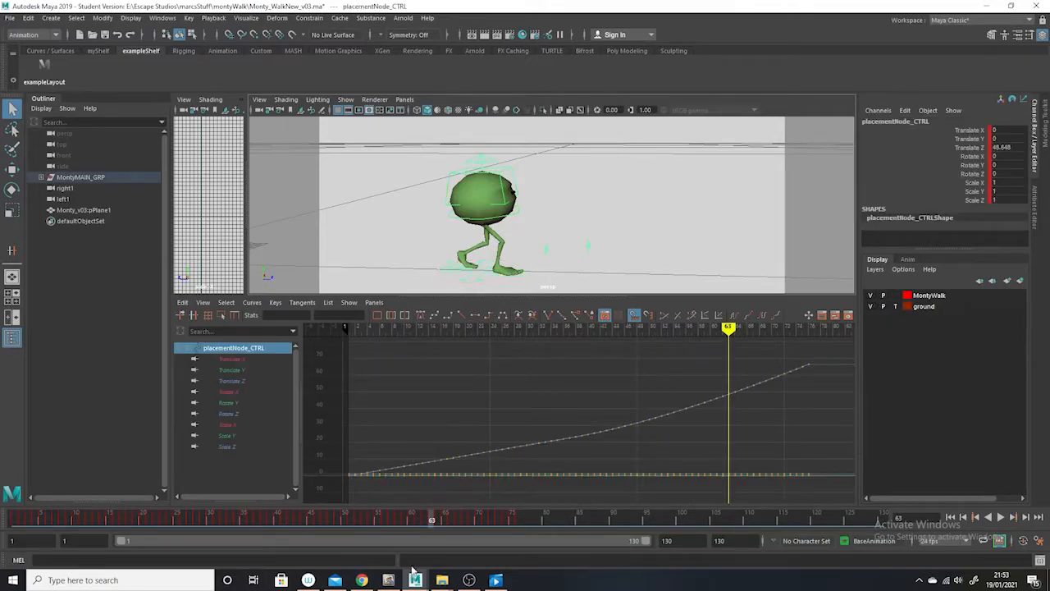
At frame 76, set the post infinity of the placement control's curves to Linear
{"action": "left_click_drag", "start_coordinate": [462, 526], "coordinate": [519, 521]}
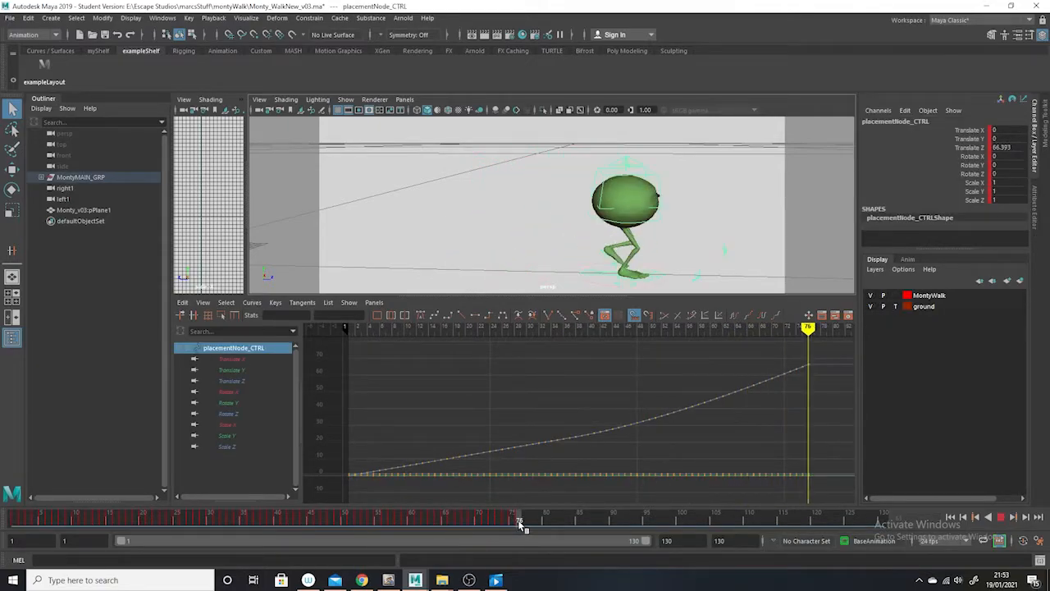
{"action": "middle_click_drag", "start_coordinate": [740, 403], "coordinate": [547, 424], "text": "alt"}
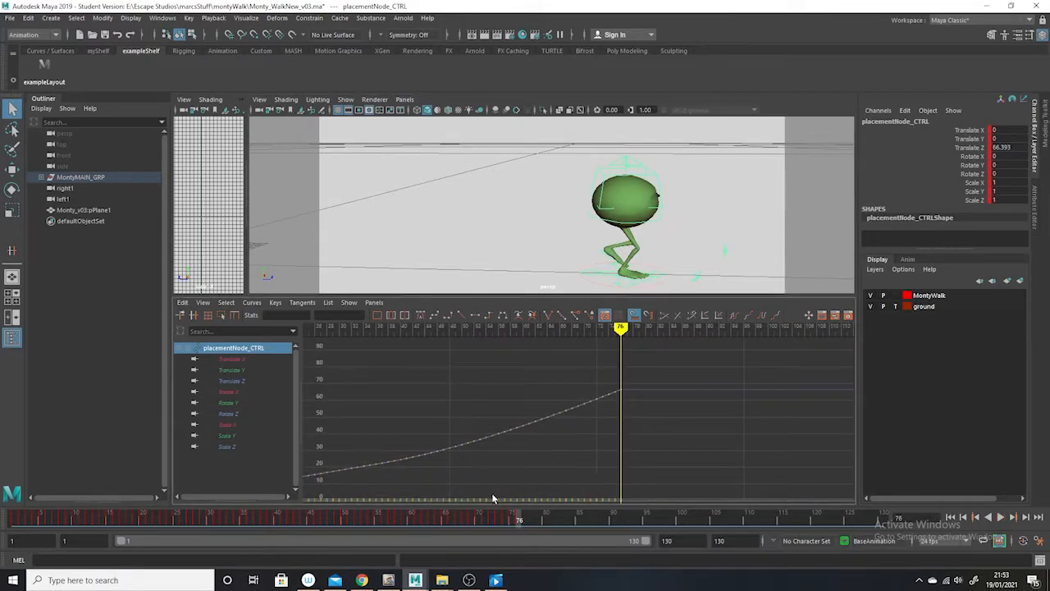
{"action": "left_click", "coordinate": [251, 302]}
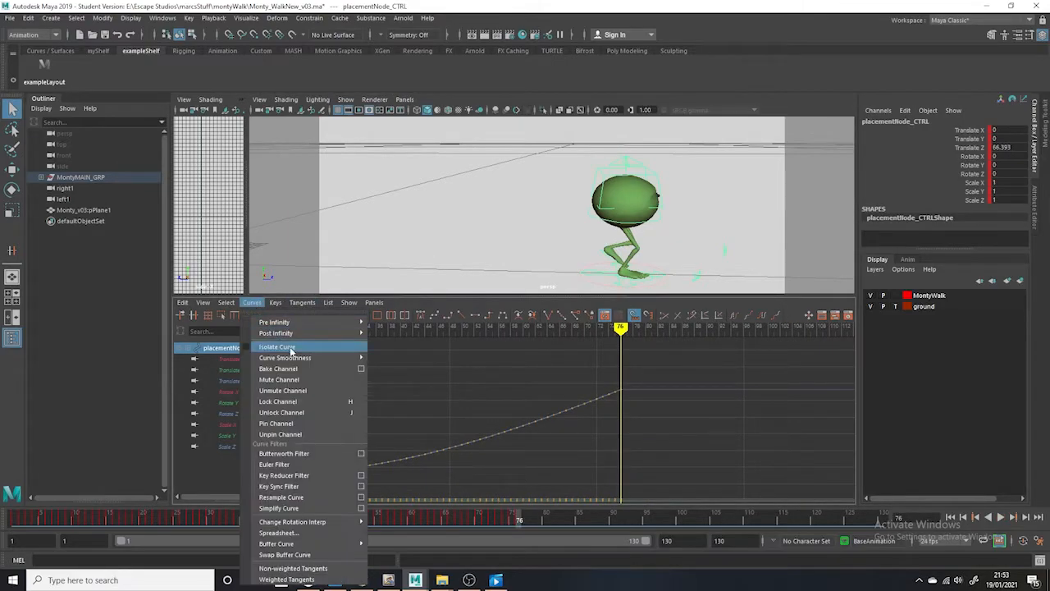
{"action": "mouse_move", "coordinate": [291, 336]}
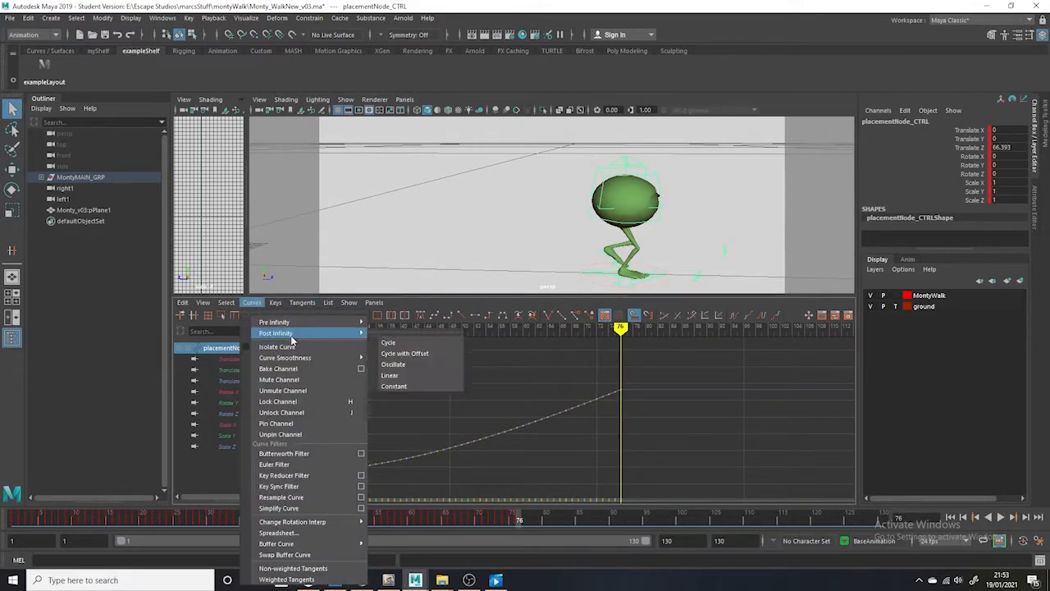
{"action": "left_click", "coordinate": [409, 377]}
Apply spline tangents to the placement control's Translate Z key at frame 76
{"action": "left_click_drag", "start_coordinate": [642, 380], "coordinate": [621, 403]}
{"action": "key", "text": "f"}
{"action": "right_click_drag", "start_coordinate": [655, 452], "coordinate": [658, 435], "text": "alt"}
{"action": "middle_click_drag", "start_coordinate": [658, 435], "coordinate": [538, 499], "text": "alt"}
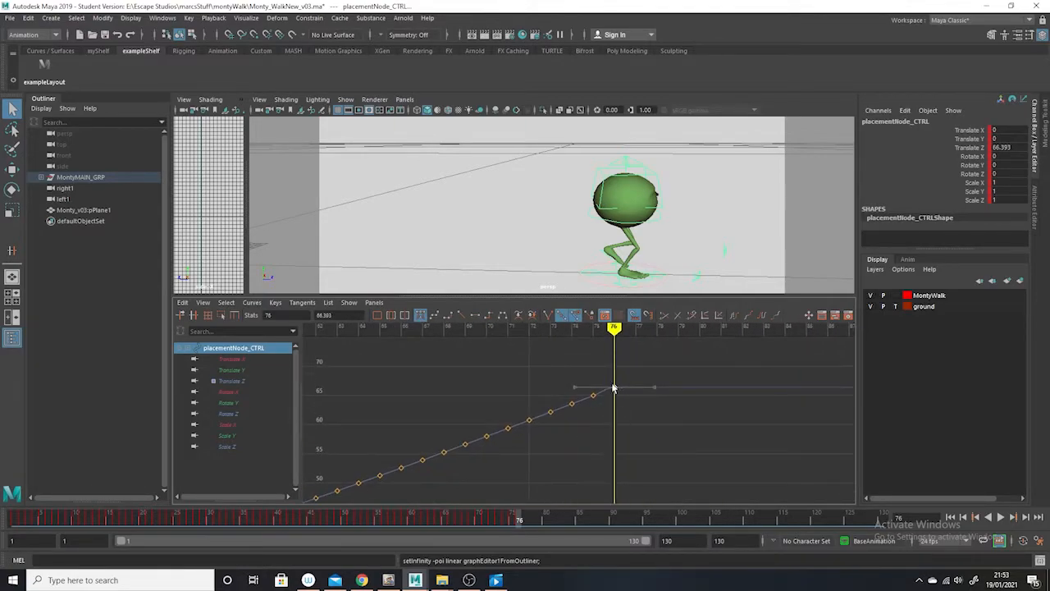
{"action": "left_click", "coordinate": [434, 316]}
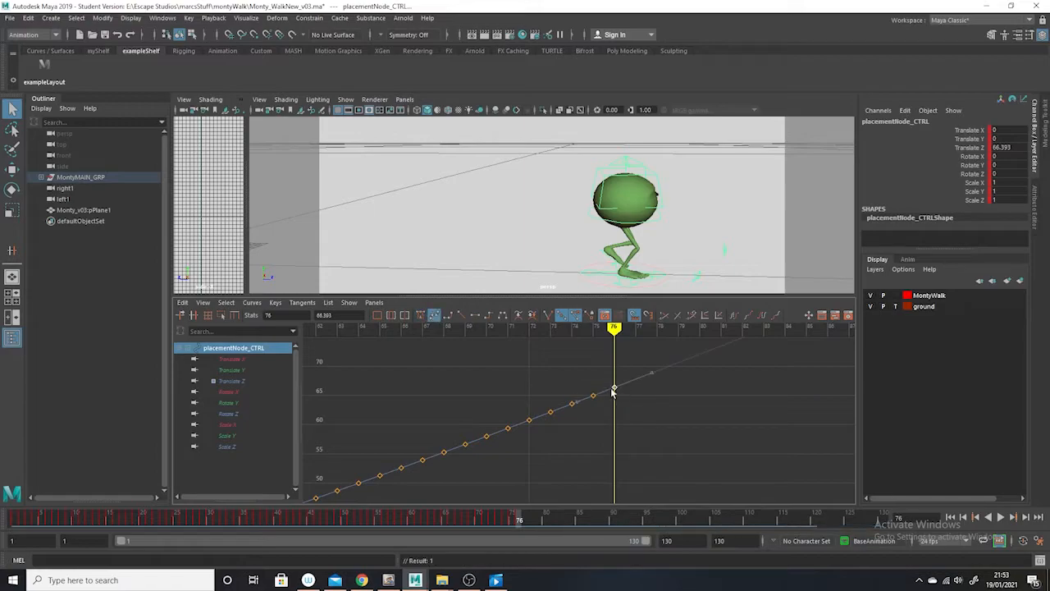
Insert a Translate Z key on the placement control's curve at frame 83 and give it spline tangents
{"action": "left_click_drag", "start_coordinate": [524, 523], "coordinate": [564, 522]}
{"action": "middle_click_drag", "start_coordinate": [752, 419], "coordinate": [606, 471], "text": "alt"}
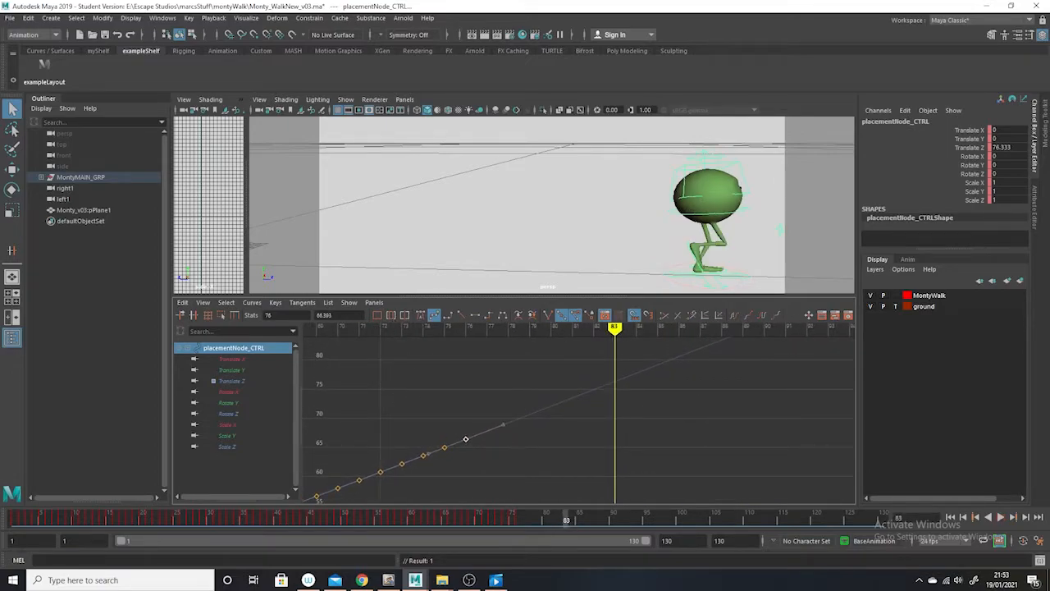
{"action": "left_click", "coordinate": [275, 302]}
{"action": "left_click", "coordinate": [300, 320]}
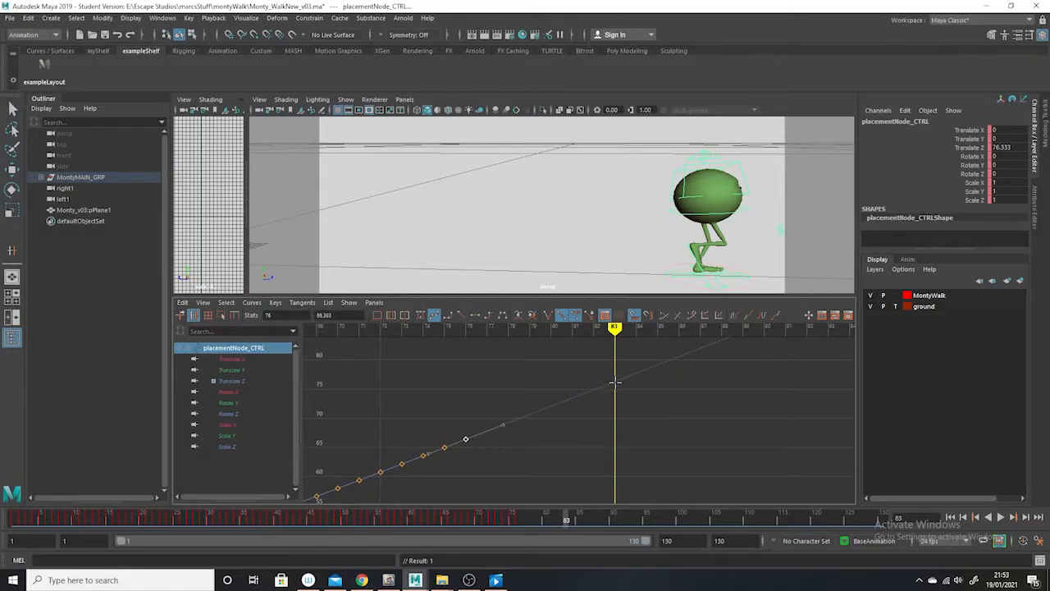
{"action": "middle_click", "coordinate": [613, 380]}
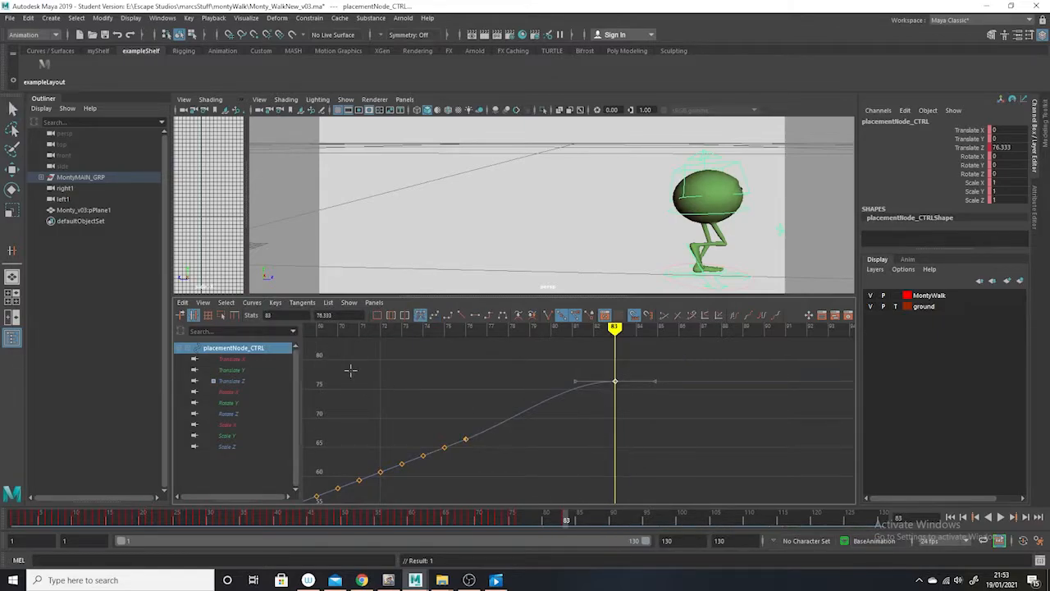
{"action": "left_click", "coordinate": [435, 315]}
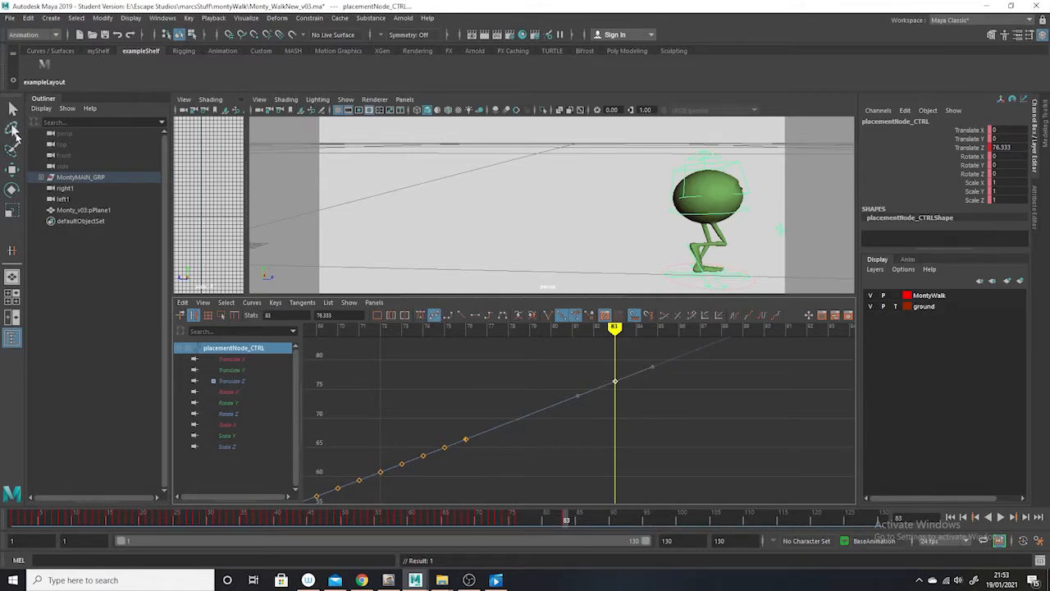
Raise the Translate Z key at frame 83 to about 80.18
{"action": "key", "text": "q"}
{"action": "middle_click_drag", "start_coordinate": [616, 412], "coordinate": [612, 396]}
{"action": "scroll", "coordinate": [608, 402], "scroll_direction": "down", "scroll_amount": 5}
{"action": "right_click_drag", "start_coordinate": [599, 414], "coordinate": [605, 439], "text": "alt+shift"}
{"action": "middle_click_drag", "start_coordinate": [597, 451], "coordinate": [632, 473], "text": "alt"}
Examine Monty's planted foot in close-up for sliding between frames 75 and 76
{"action": "left_click_drag", "start_coordinate": [563, 523], "coordinate": [530, 469]}
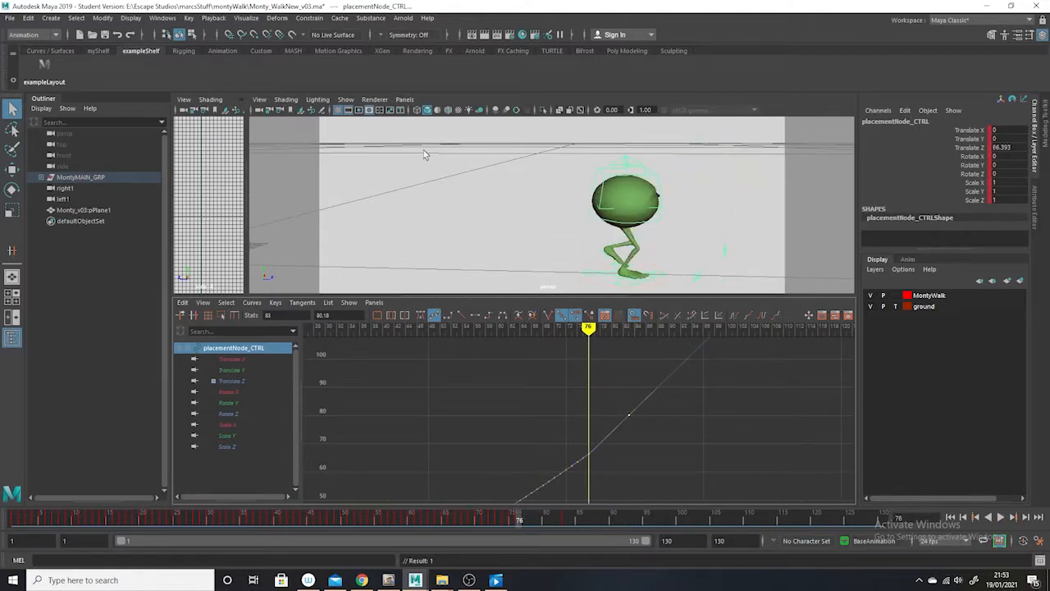
{"action": "left_click_drag", "start_coordinate": [523, 209], "coordinate": [539, 208], "text": "alt"}
{"action": "middle_click_drag", "start_coordinate": [539, 205], "coordinate": [474, 188], "text": "alt"}
{"action": "right_click_drag", "start_coordinate": [474, 189], "coordinate": [555, 238], "text": "alt"}
{"action": "middle_click_drag", "start_coordinate": [555, 238], "coordinate": [571, 235], "text": "alt"}
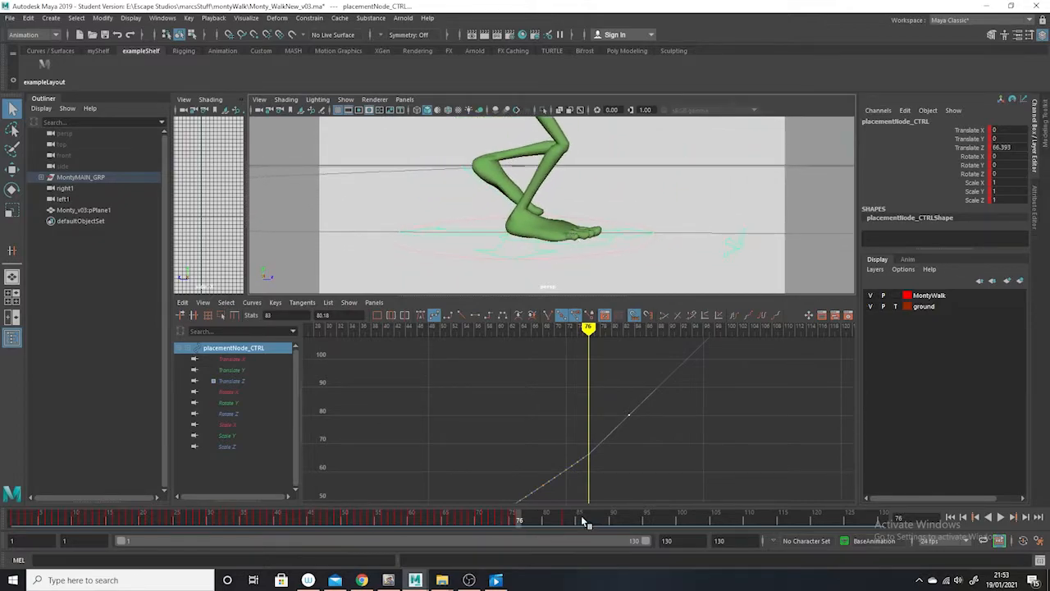
{"action": "left_click", "coordinate": [511, 520]}
{"action": "mouse_move", "coordinate": [512, 520]}
{"action": "left_mouse_down"}
{"action": "mouse_move", "coordinate": [501, 520]}
{"action": "mouse_move", "coordinate": [520, 521]}
{"action": "left_mouse_up"}
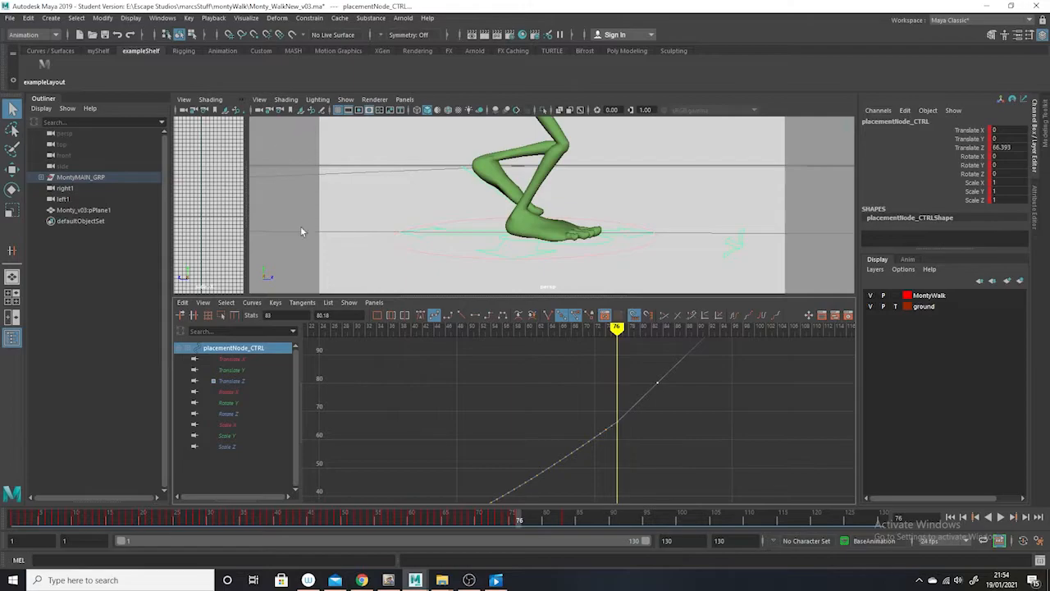
Widen the orthographic side view, zoom it out to Monty and hide its grid
{"action": "left_click_drag", "start_coordinate": [246, 212], "coordinate": [668, 211]}
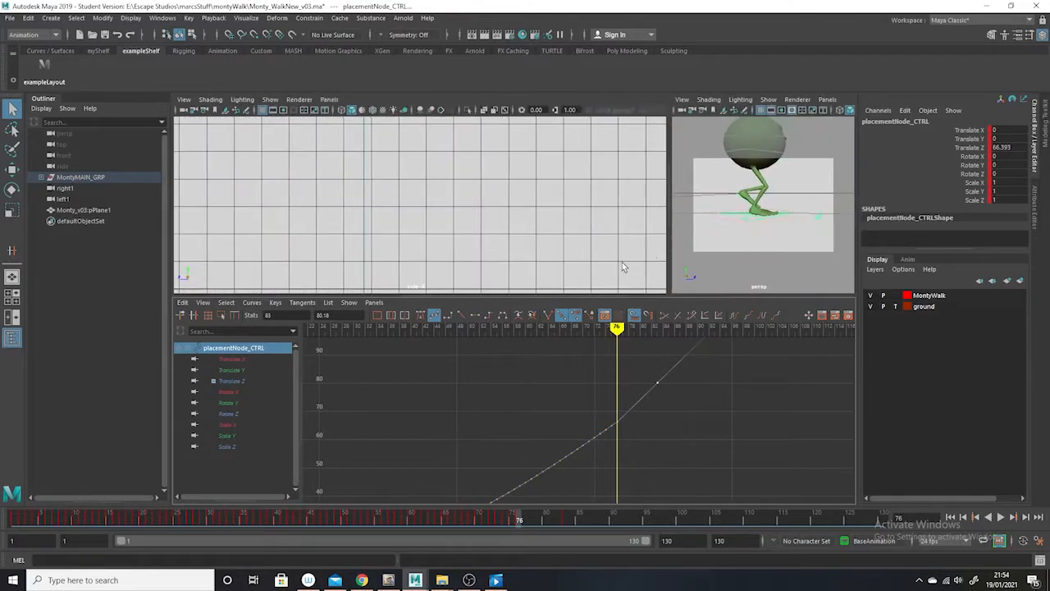
{"action": "middle_click_drag", "start_coordinate": [444, 195], "coordinate": [476, 211], "text": "alt"}
{"action": "scroll", "coordinate": [457, 235], "scroll_direction": "down", "scroll_amount": 5}
{"action": "middle_click_drag", "start_coordinate": [360, 228], "coordinate": [566, 241], "text": "alt"}
{"action": "left_click", "coordinate": [270, 100]}
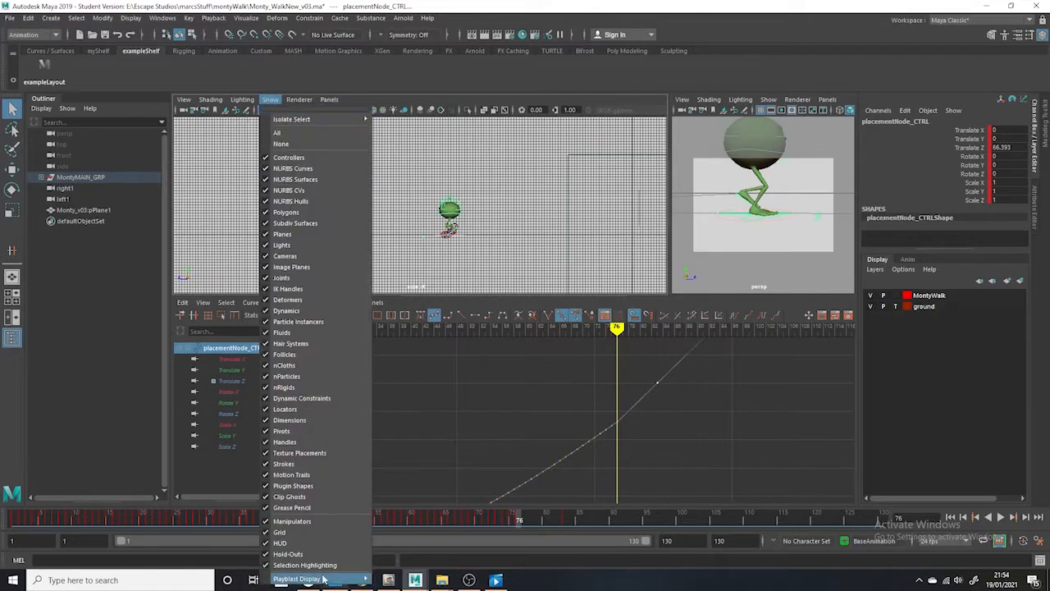
{"action": "left_click", "coordinate": [312, 532]}
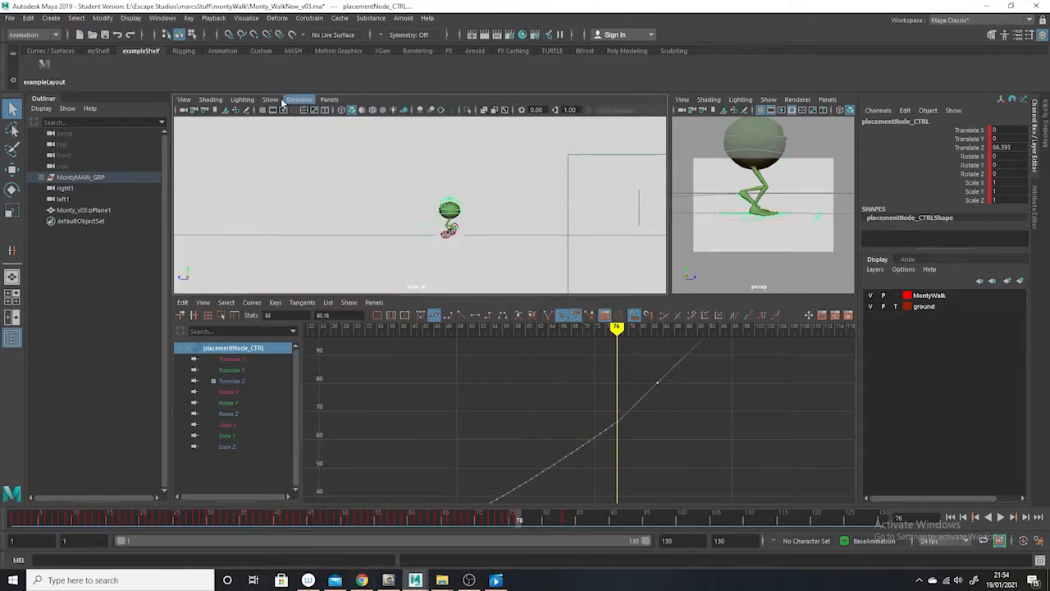
Switch the orthographic view to the left1 camera and frame Monty's legs closely
{"action": "left_click", "coordinate": [329, 99]}
{"action": "mouse_move", "coordinate": [375, 134]}
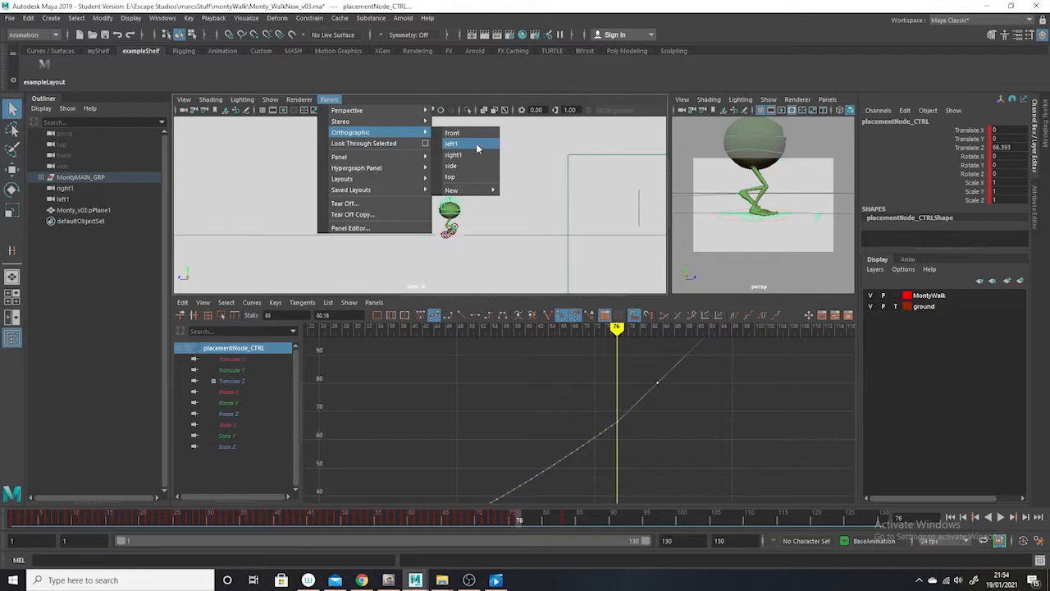
{"action": "left_click", "coordinate": [476, 143]}
{"action": "scroll", "coordinate": [504, 218], "scroll_direction": "down", "scroll_amount": 5}
{"action": "right_click_drag", "start_coordinate": [575, 288], "coordinate": [385, 234], "text": "alt"}
{"action": "middle_click_drag", "start_coordinate": [590, 262], "coordinate": [444, 263], "text": "alt"}
{"action": "right_click_drag", "start_coordinate": [444, 262], "coordinate": [608, 271], "text": "alt"}
{"action": "middle_click_drag", "start_coordinate": [509, 221], "coordinate": [454, 240], "text": "alt"}
{"action": "right_click_drag", "start_coordinate": [454, 263], "coordinate": [525, 287], "text": "alt"}
{"action": "middle_click_drag", "start_coordinate": [503, 210], "coordinate": [488, 187], "text": "alt"}
{"action": "right_click_drag", "start_coordinate": [487, 187], "coordinate": [547, 293], "text": "alt"}
Limit the left1 view to NURBS curves, NURBS hulls and polygons, with Monty's feet framed on the ground line
{"action": "left_click", "coordinate": [270, 99]}
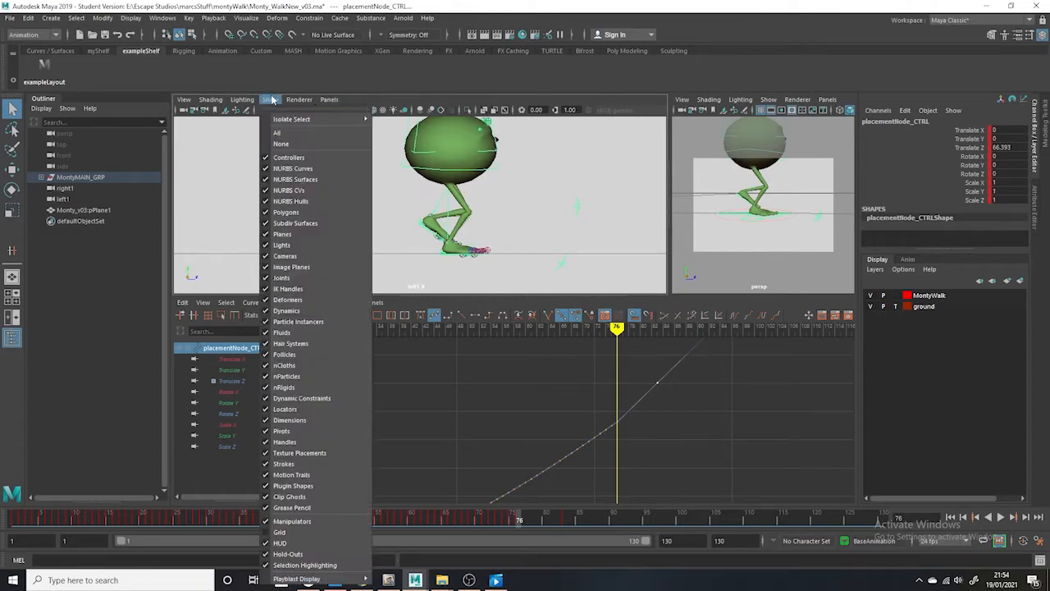
{"action": "left_click", "coordinate": [289, 132]}
{"action": "left_click", "coordinate": [269, 98]}
{"action": "left_click", "coordinate": [311, 202]}
{"action": "left_click", "coordinate": [270, 100]}
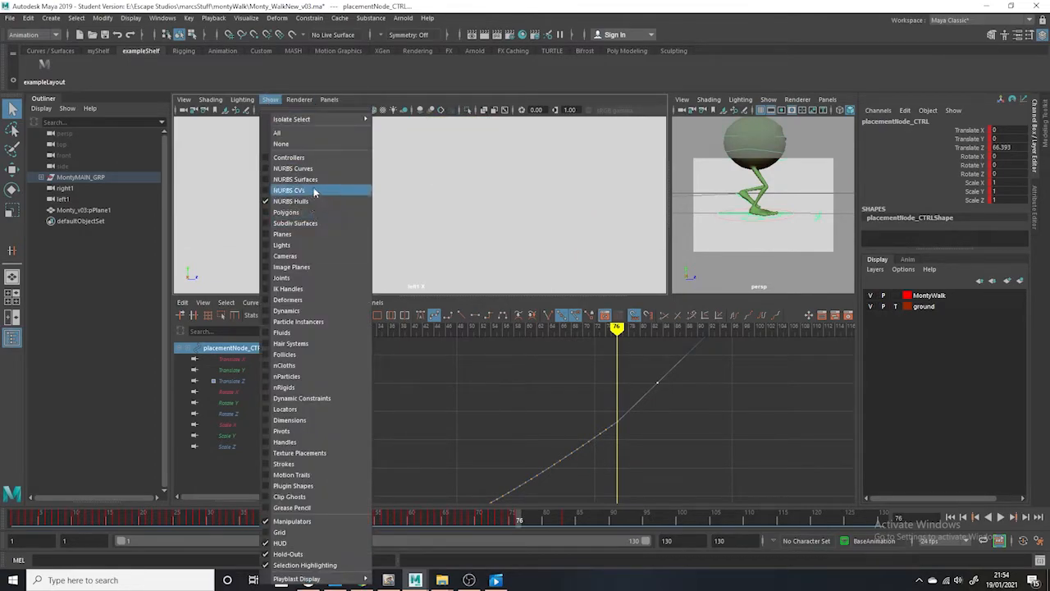
{"action": "left_click", "coordinate": [293, 169]}
{"action": "left_click", "coordinate": [270, 99]}
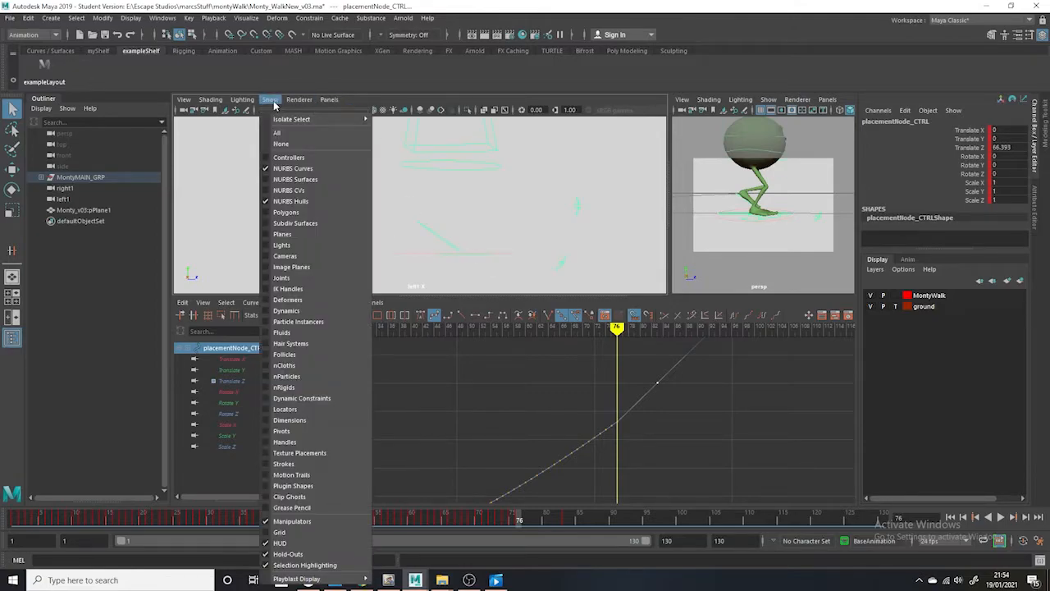
{"action": "left_click", "coordinate": [304, 211]}
{"action": "middle_click_drag", "start_coordinate": [532, 258], "coordinate": [528, 249], "text": "alt"}
{"action": "right_click_drag", "start_coordinate": [528, 248], "coordinate": [548, 354], "text": "alt"}
{"action": "mouse_move", "coordinate": [518, 521]}
{"action": "left_mouse_down"}
{"action": "mouse_move", "coordinate": [528, 520]}
{"action": "mouse_move", "coordinate": [519, 521]}
{"action": "left_mouse_up"}
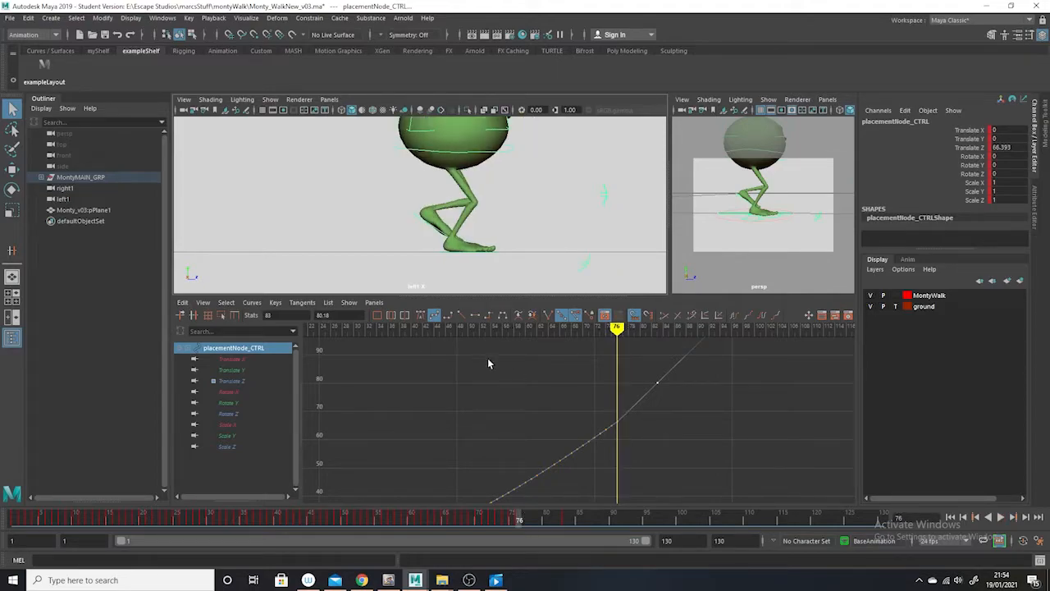
{"action": "left_click", "coordinate": [468, 580]}
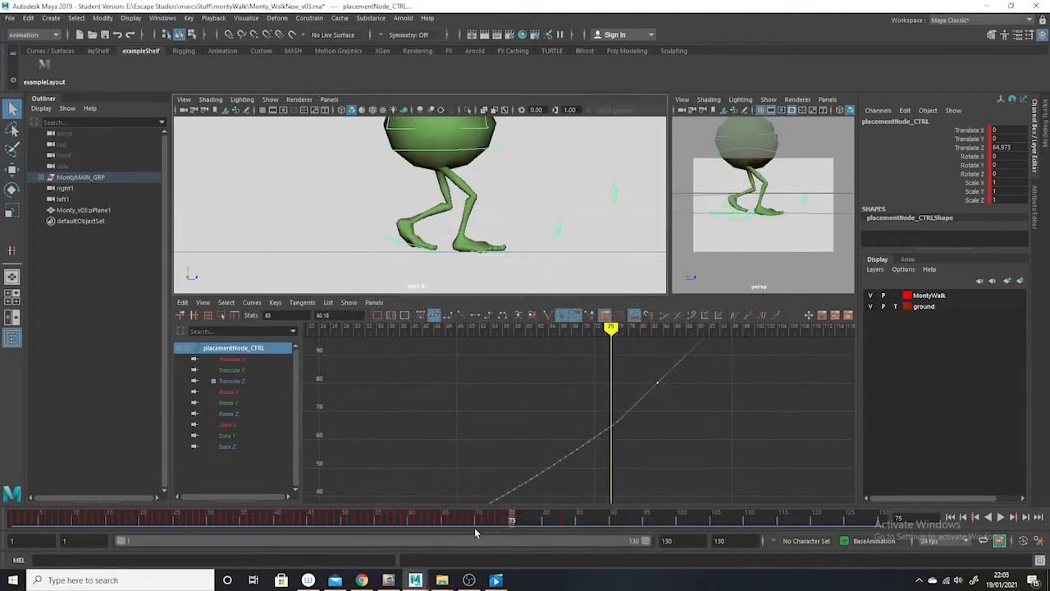
Create a polygon cube as a position marker and scale it uniformly to about 3.314
{"action": "mouse_move", "coordinate": [513, 523]}
{"action": "left_mouse_down"}
{"action": "mouse_move", "coordinate": [523, 522]}
{"action": "mouse_move", "coordinate": [513, 522]}
{"action": "left_mouse_up"}
{"action": "left_click", "coordinate": [51, 17]}
{"action": "mouse_move", "coordinate": [83, 57]}
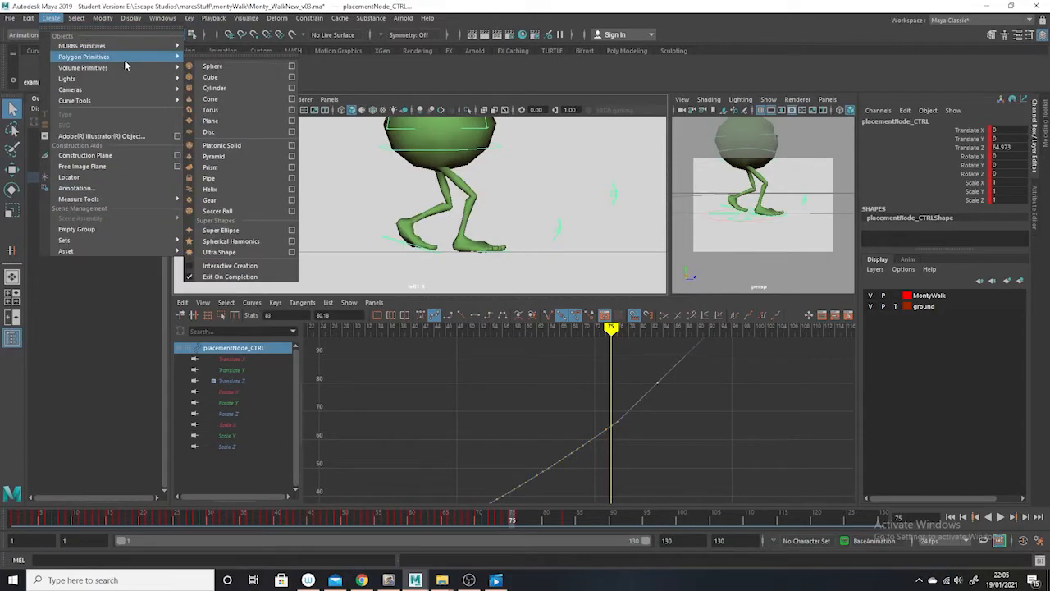
{"action": "left_click", "coordinate": [209, 83]}
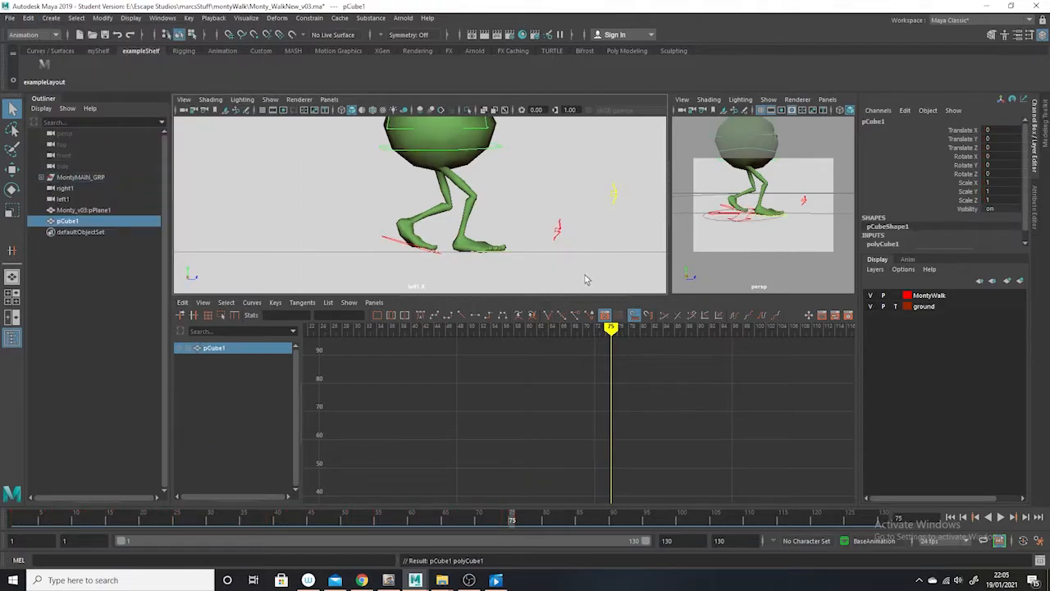
{"action": "scroll", "coordinate": [385, 178], "scroll_direction": "down", "scroll_amount": 10}
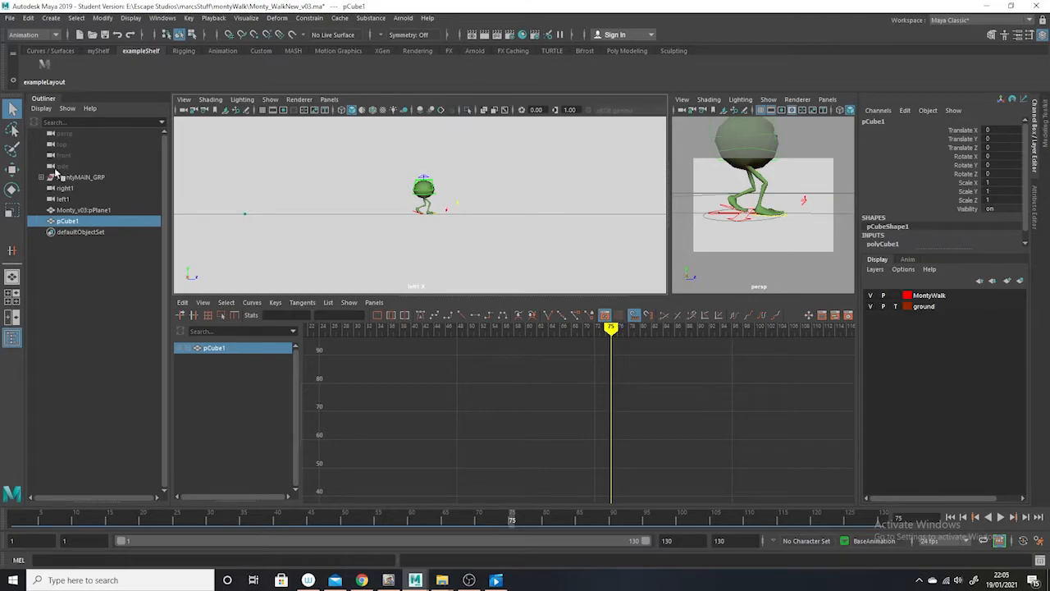
{"action": "left_click", "coordinate": [12, 210]}
{"action": "left_click_drag", "start_coordinate": [246, 218], "coordinate": [473, 216]}
Move the cube along Z to about 71.84 so that it touches Monty's front toe at frame 75
{"action": "left_click", "coordinate": [12, 170]}
{"action": "scroll", "coordinate": [495, 246], "scroll_direction": "up", "scroll_amount": 5}
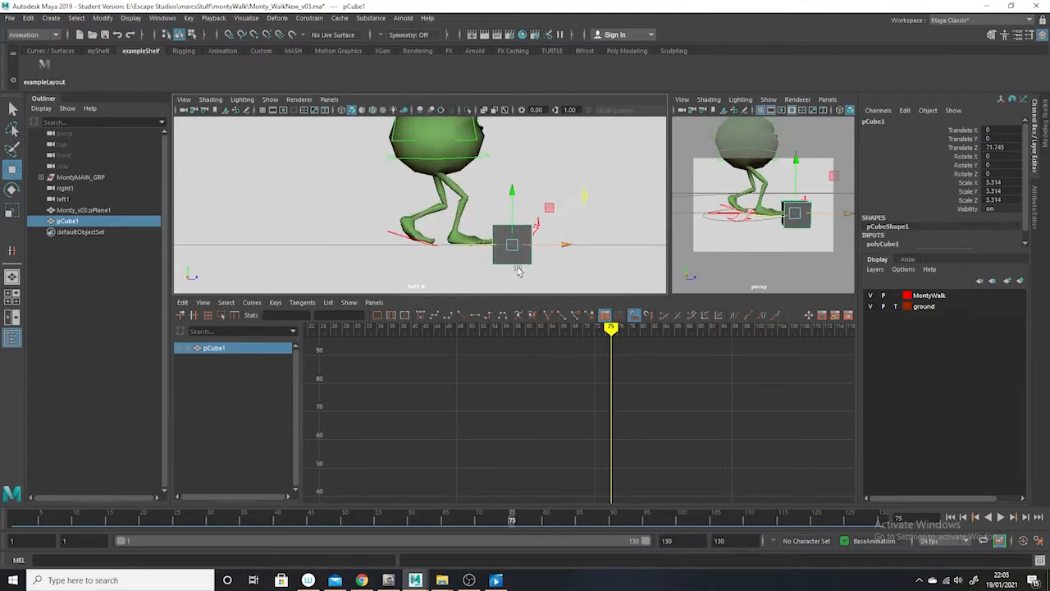
{"action": "left_click_drag", "start_coordinate": [566, 244], "coordinate": [564, 244]}
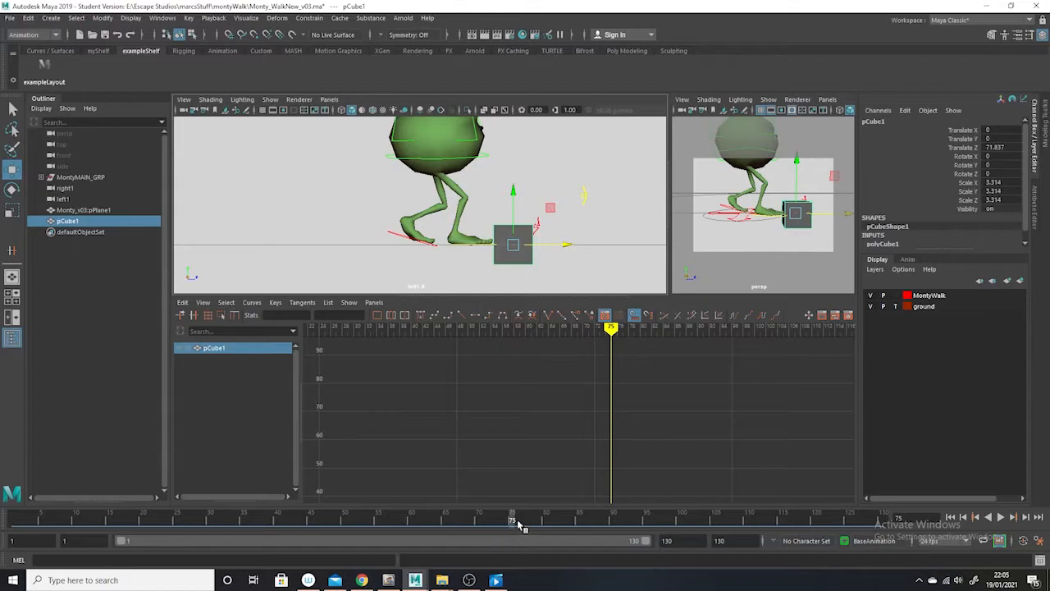
At frame 76, raise placementNode_CTRL's Translate Z key to about 67.159 so the planted toe meets the cube
{"action": "key", "text": "alt+v"}
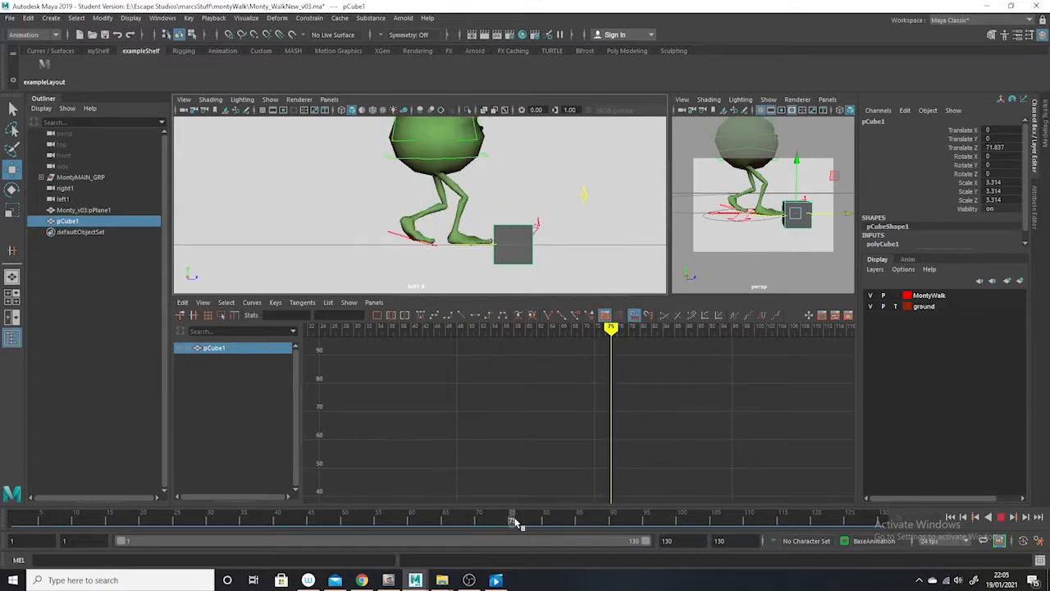
{"action": "key", "text": "alt+v"}
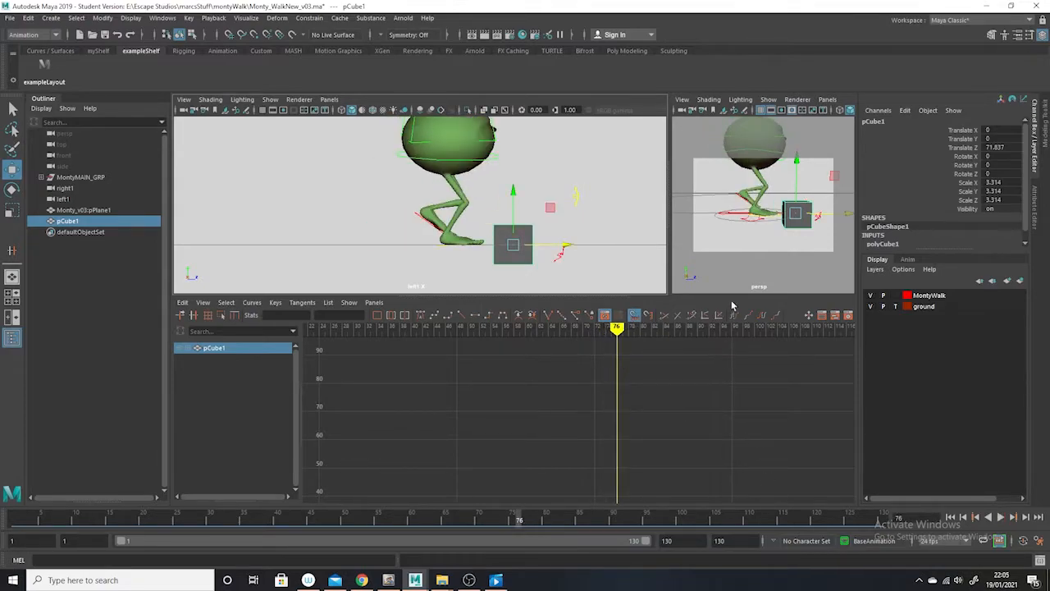
{"action": "left_click", "coordinate": [746, 220]}
{"action": "scroll", "coordinate": [722, 428], "scroll_direction": "down", "scroll_amount": 3}
{"action": "middle_click_drag", "start_coordinate": [722, 428], "coordinate": [769, 479], "text": "alt"}
{"action": "scroll", "coordinate": [607, 408], "scroll_direction": "up", "scroll_amount": 7}
{"action": "middle_click_drag", "start_coordinate": [678, 417], "coordinate": [616, 473], "text": "alt"}
{"action": "scroll", "coordinate": [667, 439], "scroll_direction": "up", "scroll_amount": 4}
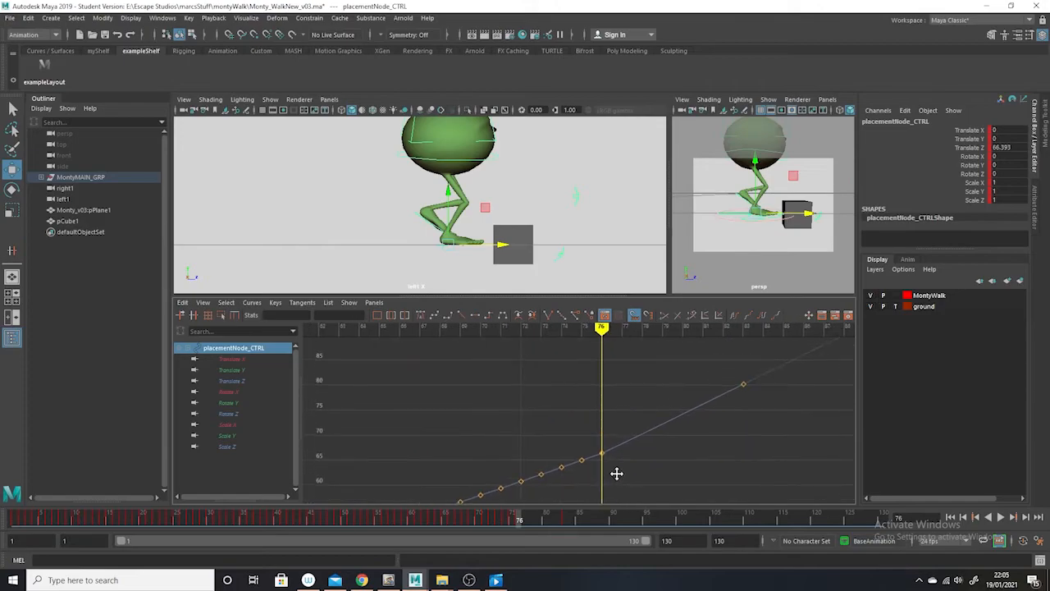
{"action": "left_click_drag", "start_coordinate": [618, 435], "coordinate": [604, 477]}
{"action": "middle_click_drag", "start_coordinate": [604, 467], "coordinate": [604, 463], "text": "shift"}
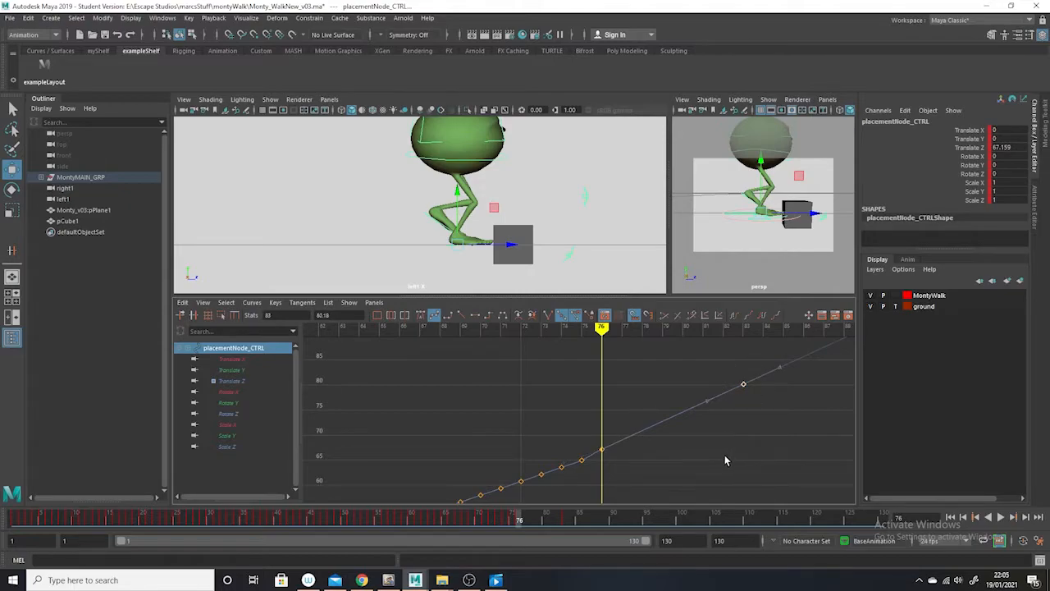
Delete the Translate Z key at frame 83 and apply spline tangents to the key at frame 76
{"action": "left_click", "coordinate": [630, 427]}
{"action": "left_click_drag", "start_coordinate": [630, 427], "coordinate": [596, 462]}
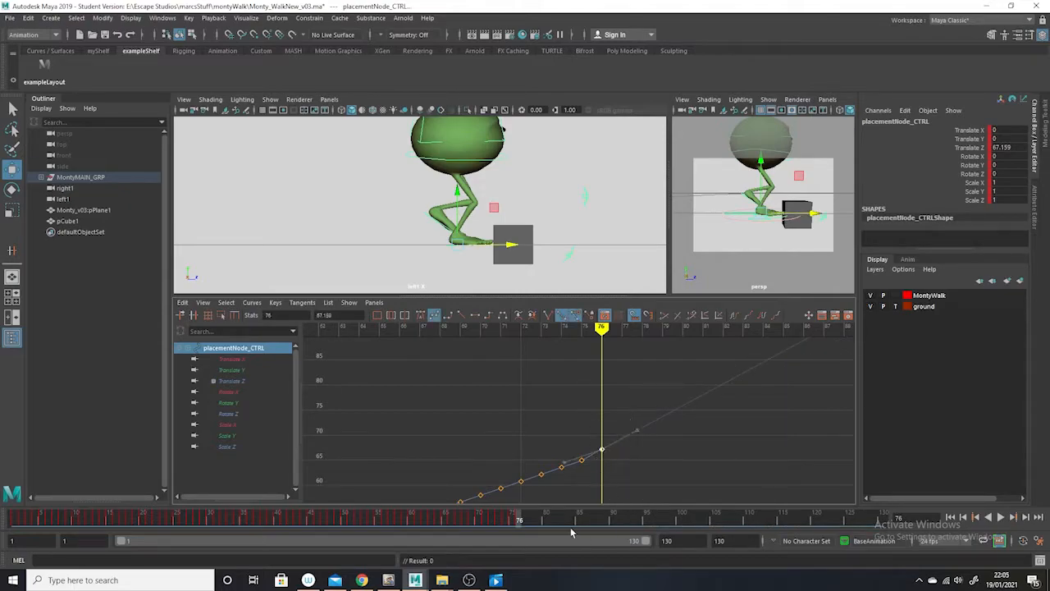
{"action": "left_click", "coordinate": [473, 317]}
{"action": "left_click", "coordinate": [435, 315]}
Key the placement control at frame 77 and apply spline tangents to its Translate Z key
{"action": "left_click_drag", "start_coordinate": [507, 525], "coordinate": [526, 525]}
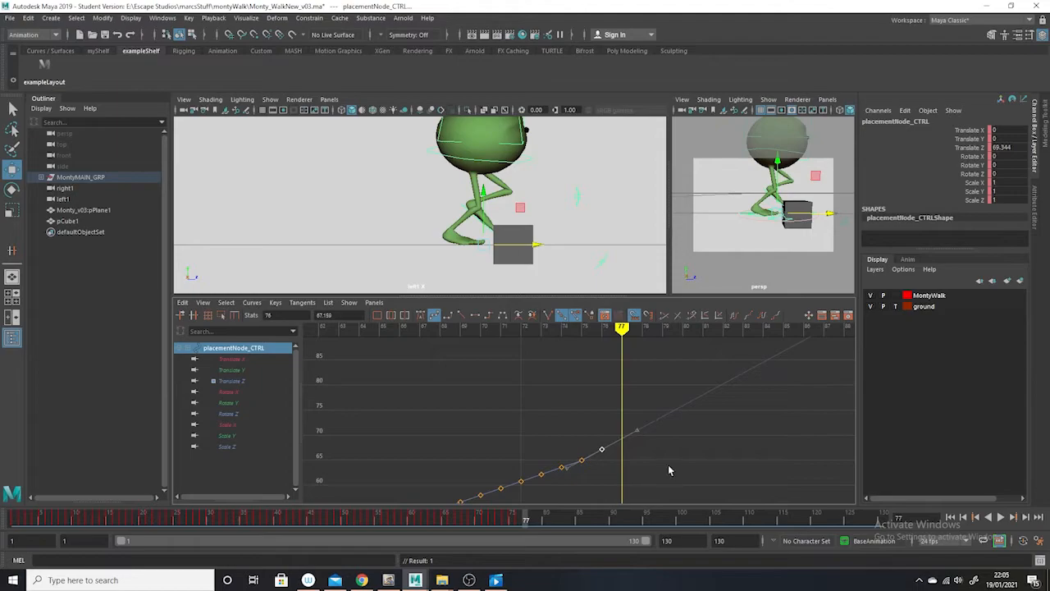
{"action": "key", "text": "s"}
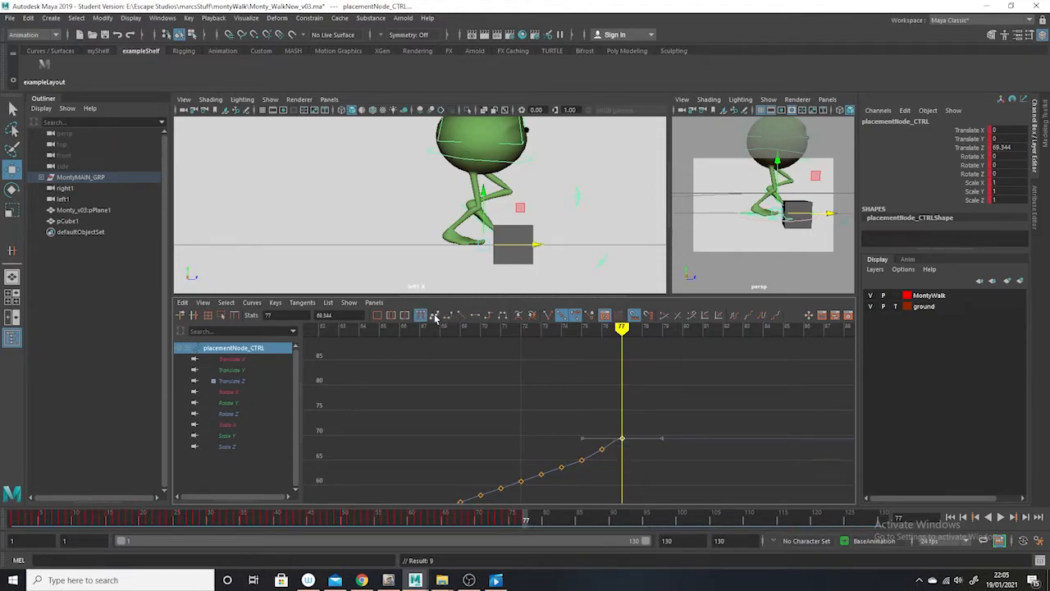
{"action": "left_click", "coordinate": [435, 317]}
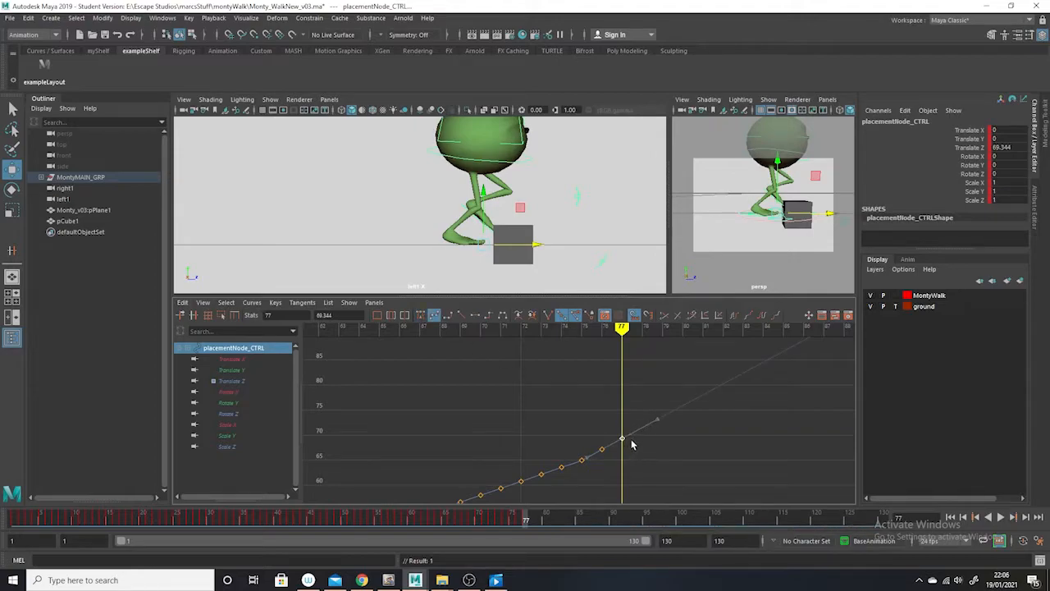
Raise placementNode_CTRL's Translate Z key at frame 77 to about 70.109 and check the foot against the cube up to frame 79
{"action": "middle_click_drag", "start_coordinate": [621, 442], "coordinate": [621, 443], "text": "shift"}
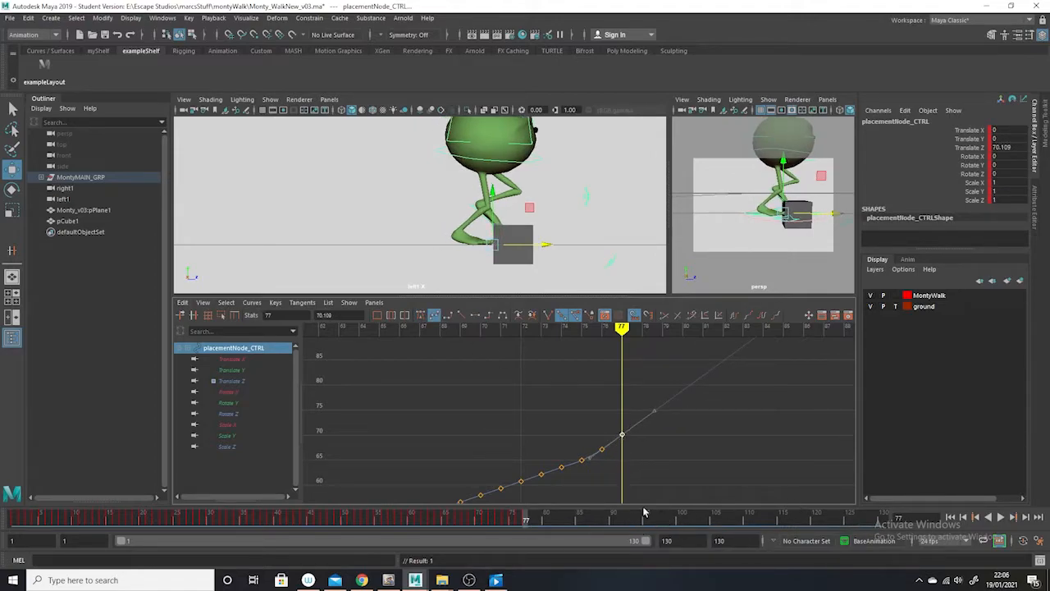
{"action": "mouse_move", "coordinate": [525, 529]}
{"action": "left_mouse_down"}
{"action": "mouse_move", "coordinate": [514, 526]}
{"action": "mouse_move", "coordinate": [539, 522]}
{"action": "left_mouse_up"}
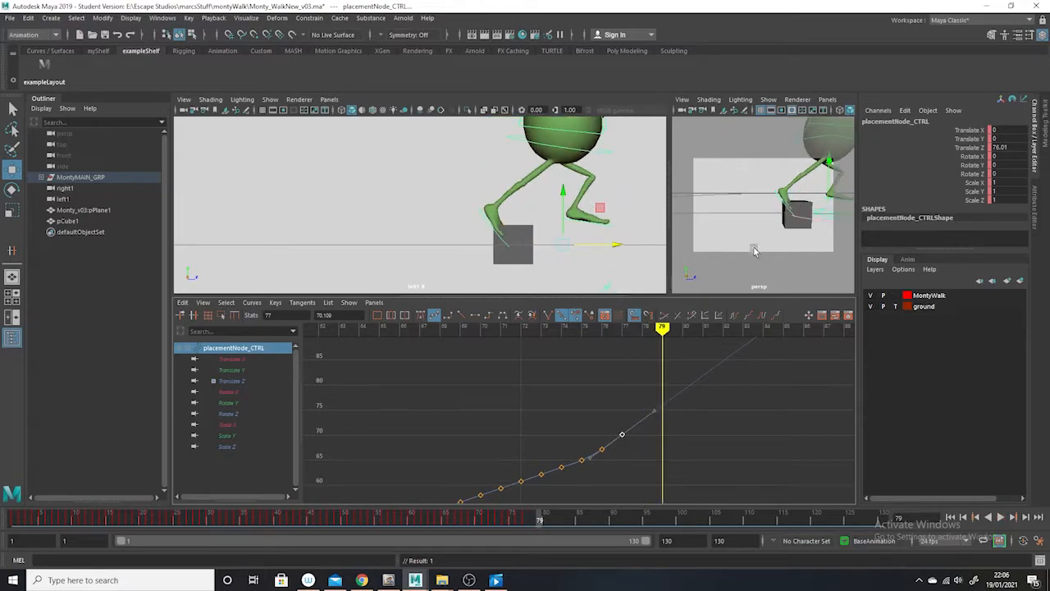
Enlarge the perspective view and play the animation from frame 1 to review Monty's walk and run from a three-quarter angle
{"action": "right_click_drag", "start_coordinate": [804, 271], "coordinate": [766, 252], "text": "alt"}
{"action": "middle_click_drag", "start_coordinate": [788, 268], "coordinate": [768, 265], "text": "alt"}
{"action": "key", "text": "space"}
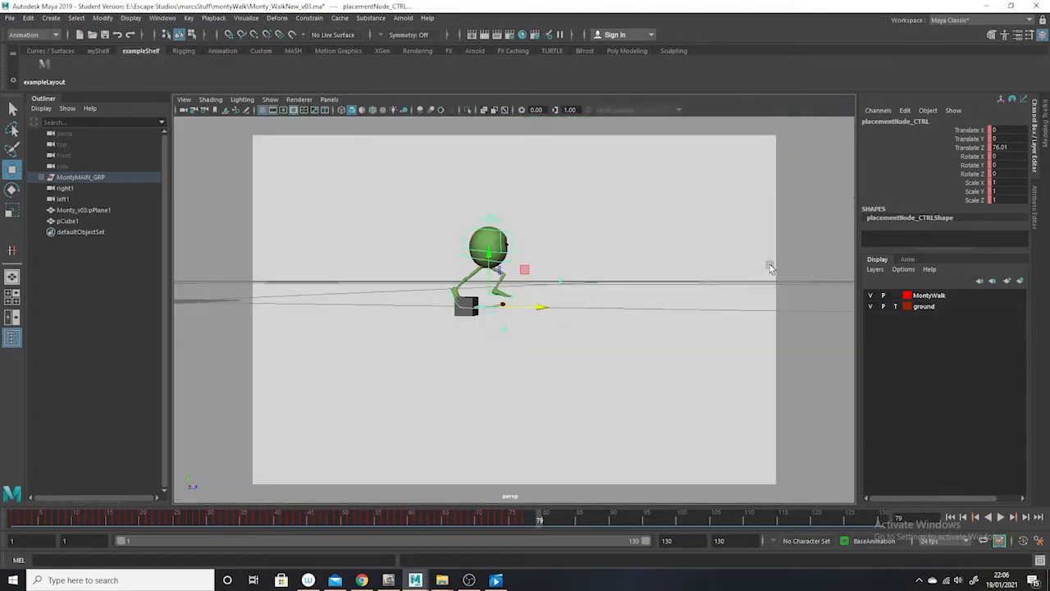
{"action": "left_click_drag", "start_coordinate": [500, 417], "coordinate": [451, 510], "text": "alt"}
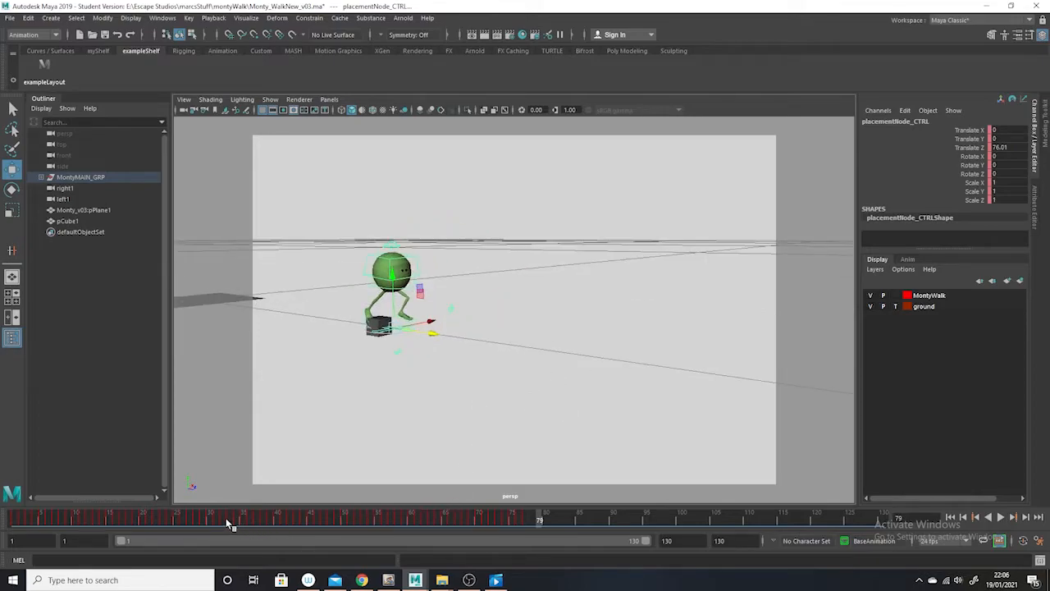
{"action": "left_click_drag", "start_coordinate": [236, 525], "coordinate": [13, 522]}
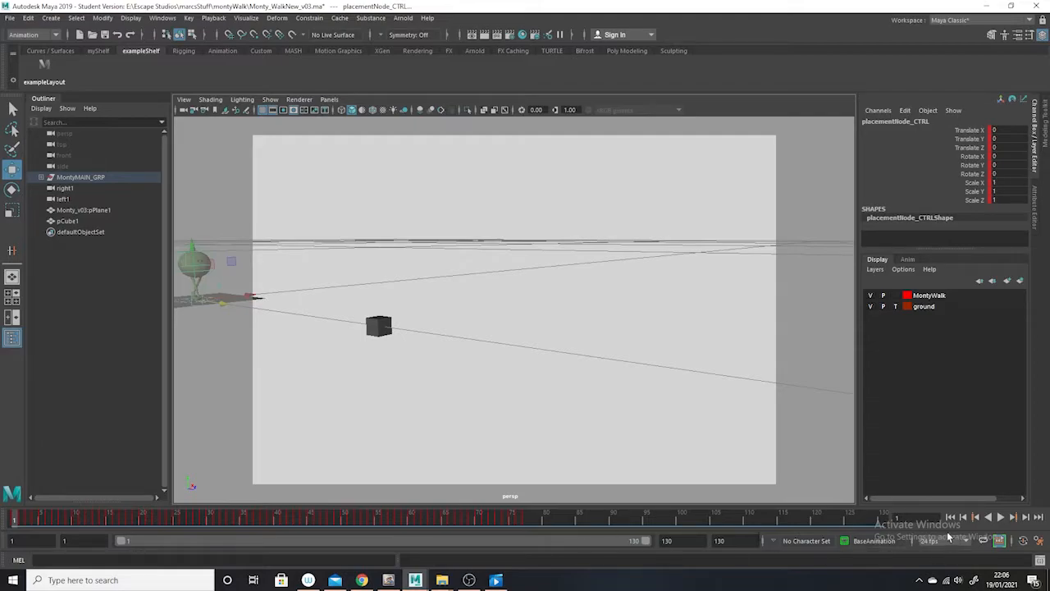
{"action": "middle_click_drag", "start_coordinate": [573, 408], "coordinate": [614, 401], "text": "alt"}
{"action": "left_click_drag", "start_coordinate": [614, 402], "coordinate": [600, 448], "text": "alt"}
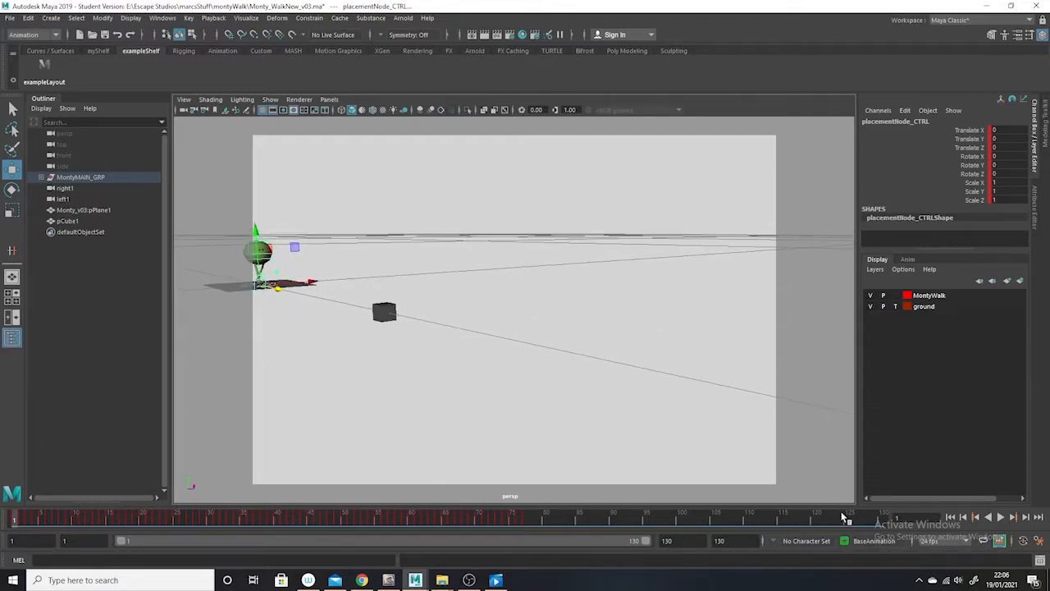
{"action": "left_click", "coordinate": [1000, 516]}
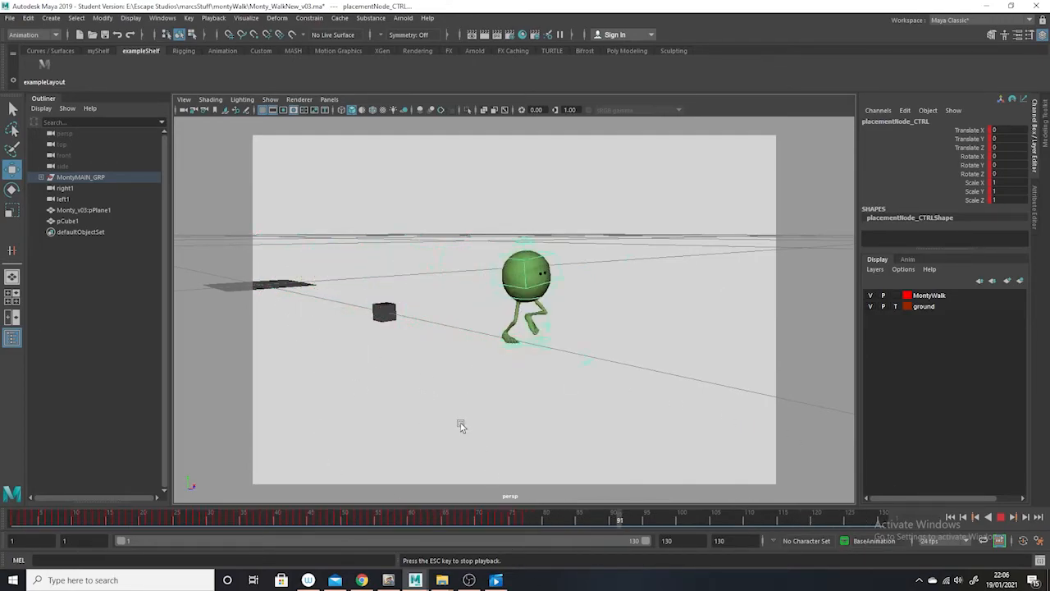
{"action": "left_click", "coordinate": [1002, 519]}
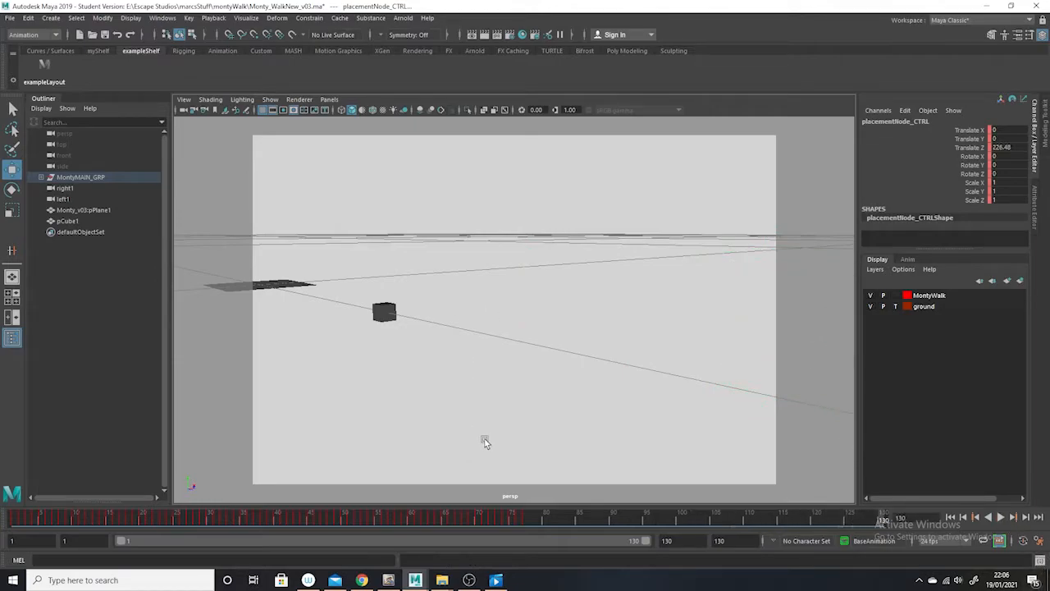
Check Monty's forward travel from frame 77 to 92, inspecting the feet in the left view around frame 91
{"action": "left_click", "coordinate": [526, 523]}
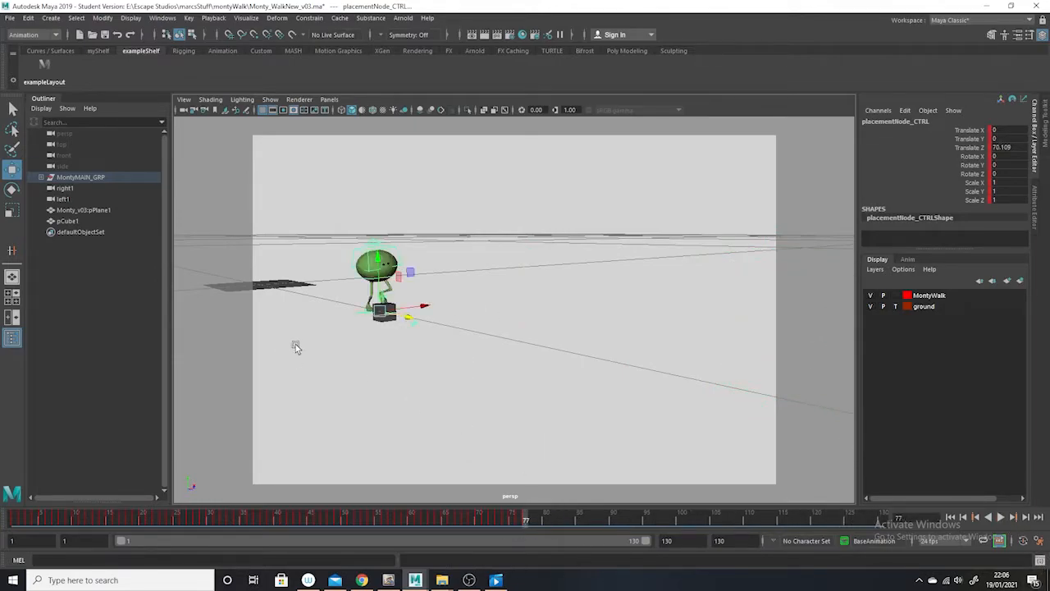
{"action": "left_click_drag", "start_coordinate": [529, 525], "coordinate": [628, 558]}
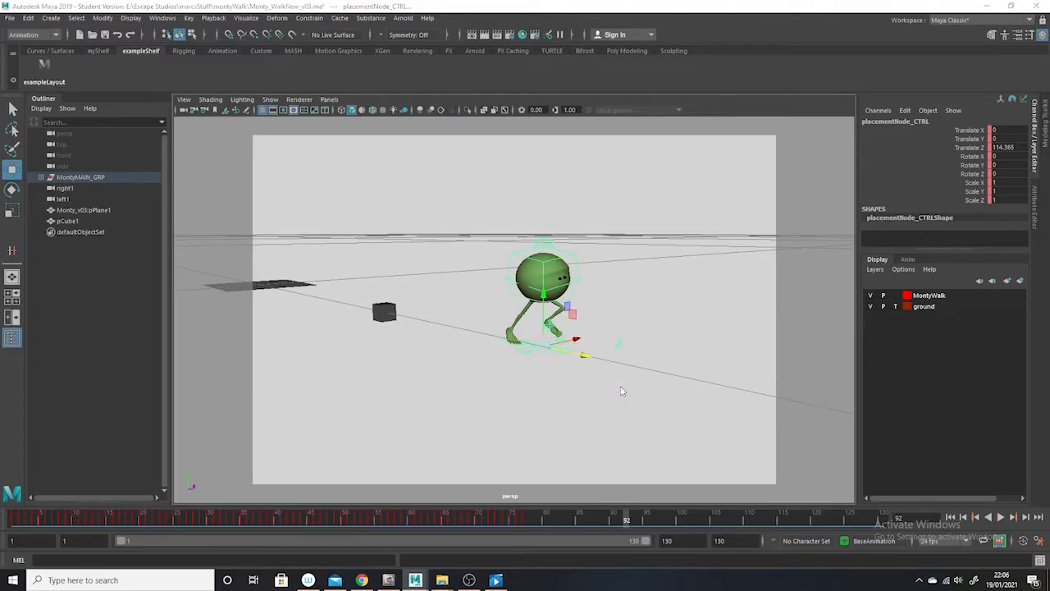
{"action": "key", "text": "space"}
{"action": "key", "text": "a"}
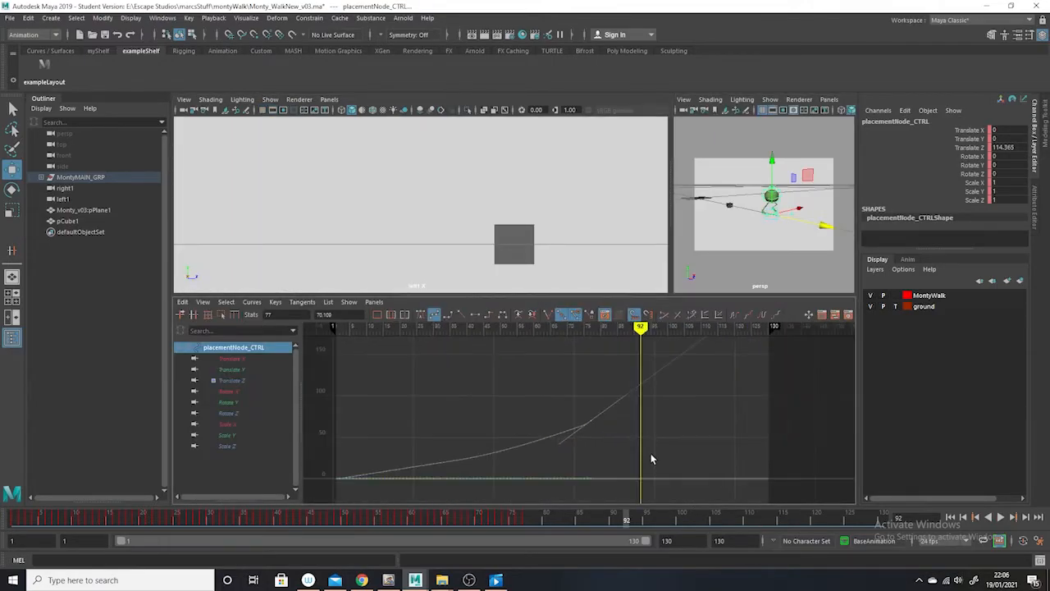
{"action": "mouse_move", "coordinate": [625, 522]}
{"action": "left_mouse_down"}
{"action": "mouse_move", "coordinate": [573, 517]}
{"action": "mouse_move", "coordinate": [620, 517]}
{"action": "left_mouse_up"}
{"action": "middle_click_drag", "start_coordinate": [600, 255], "coordinate": [254, 226], "text": "alt"}
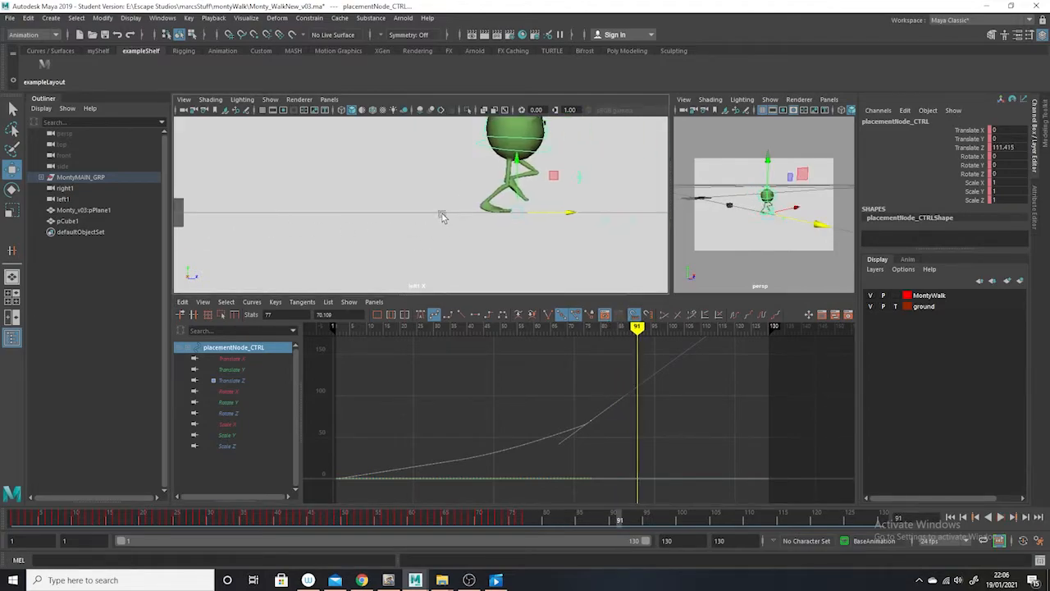
{"action": "middle_click_drag", "start_coordinate": [442, 213], "coordinate": [336, 232], "text": "alt"}
{"action": "scroll", "coordinate": [447, 238], "scroll_direction": "up", "scroll_amount": 3}
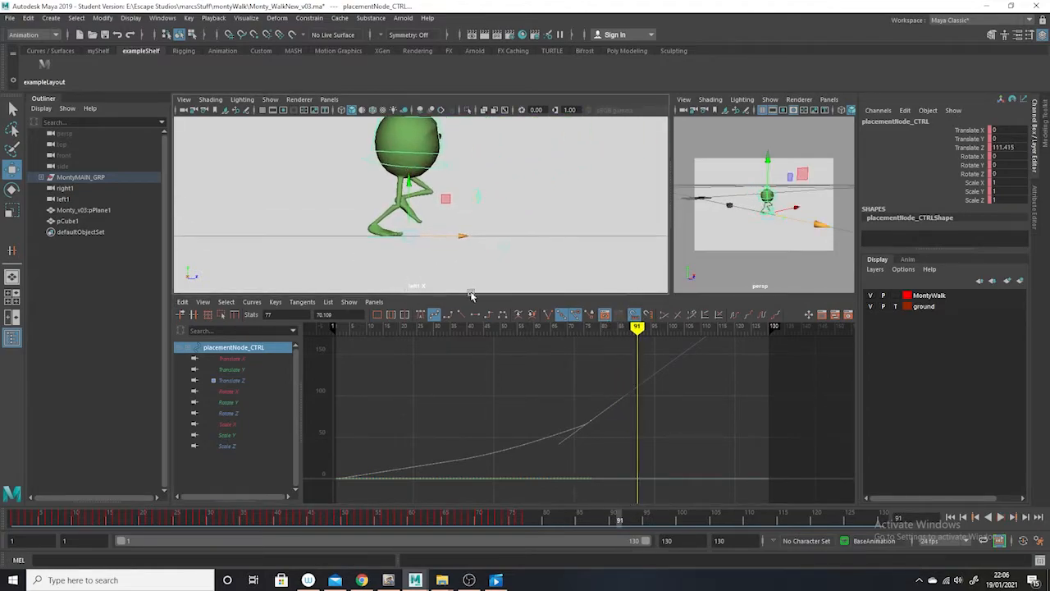
{"action": "left_click_drag", "start_coordinate": [621, 523], "coordinate": [574, 521]}
Examine the placement control's Translate Z curve around frames 75 to 77, where its slope changes
{"action": "middle_click_drag", "start_coordinate": [631, 442], "coordinate": [643, 457], "text": "alt"}
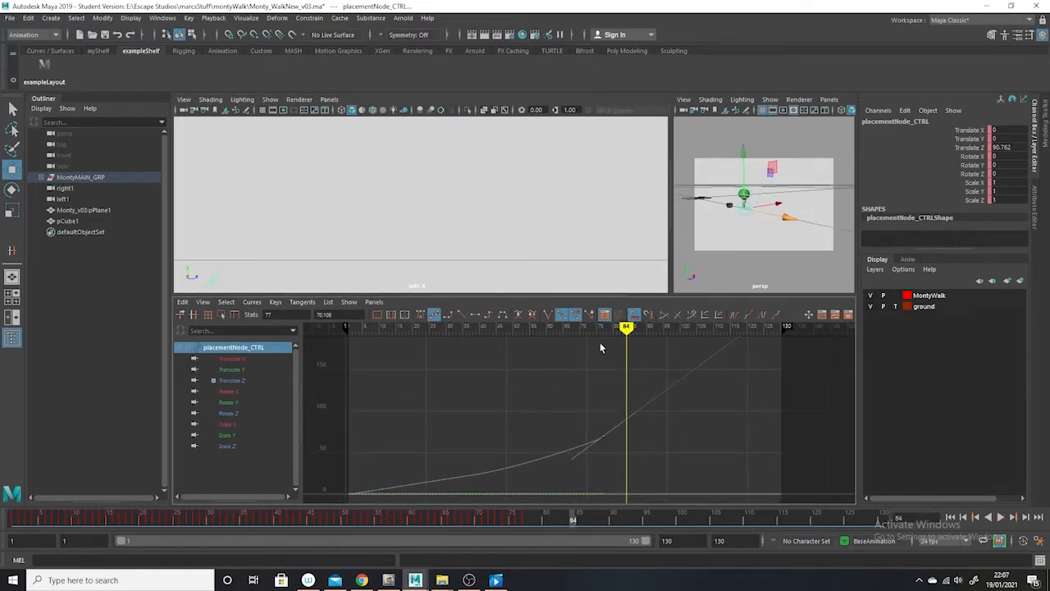
{"action": "right_click_drag", "start_coordinate": [627, 444], "coordinate": [722, 447], "text": "alt"}
{"action": "middle_click_drag", "start_coordinate": [659, 460], "coordinate": [638, 417], "text": "alt"}
{"action": "middle_click_drag", "start_coordinate": [706, 480], "coordinate": [670, 459], "text": "alt"}
{"action": "right_click_drag", "start_coordinate": [692, 471], "coordinate": [669, 412], "text": "alt"}
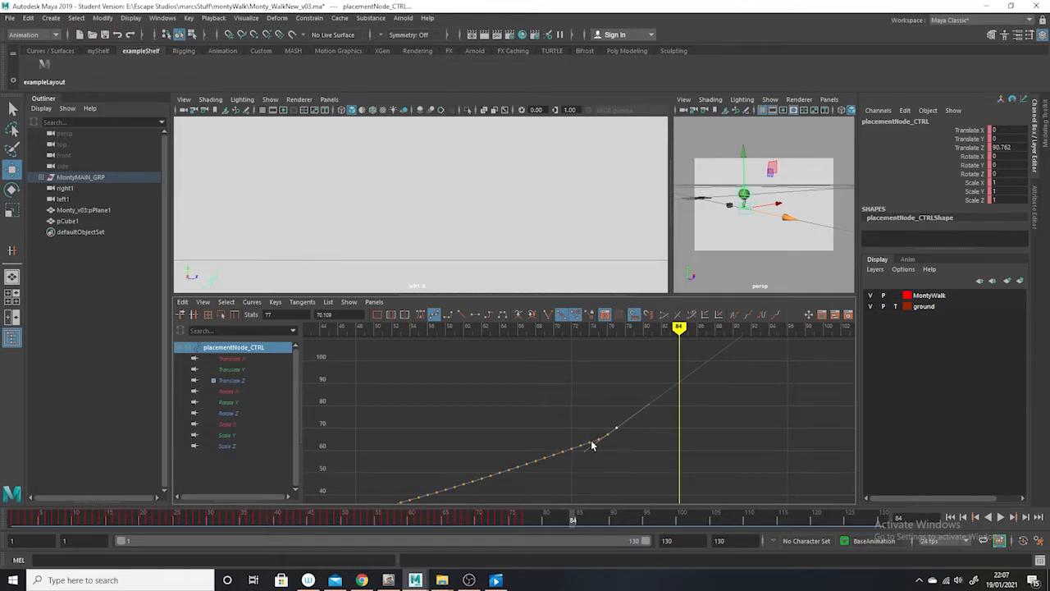
{"action": "right_click_drag", "start_coordinate": [629, 479], "coordinate": [652, 494], "text": "alt"}
{"action": "middle_click_drag", "start_coordinate": [633, 438], "coordinate": [627, 375], "text": "alt"}
{"action": "mouse_move", "coordinate": [633, 463]}
{"action": "right_mouse_down", "text": "alt+shift"}
{"action": "mouse_move", "coordinate": [621, 476]}
{"action": "mouse_move", "coordinate": [619, 452]}
{"action": "right_mouse_up", "text": "alt+shift"}
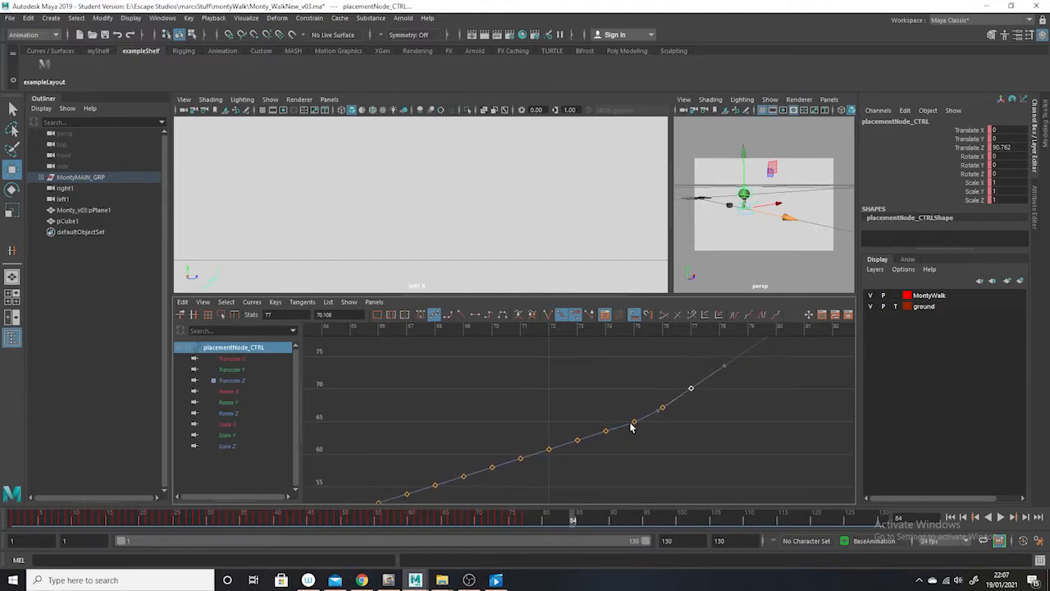
{"action": "mouse_move", "coordinate": [701, 417]}
{"action": "right_mouse_down", "text": "alt"}
{"action": "mouse_move", "coordinate": [655, 461]}
{"action": "mouse_move", "coordinate": [645, 490]}
{"action": "right_mouse_up", "text": "alt"}
Insert a Translate Z key on the placement curve at frame 81 and apply spline tangents to it
{"action": "mouse_move", "coordinate": [568, 519]}
{"action": "left_mouse_down"}
{"action": "mouse_move", "coordinate": [544, 520]}
{"action": "mouse_move", "coordinate": [553, 521]}
{"action": "left_mouse_up"}
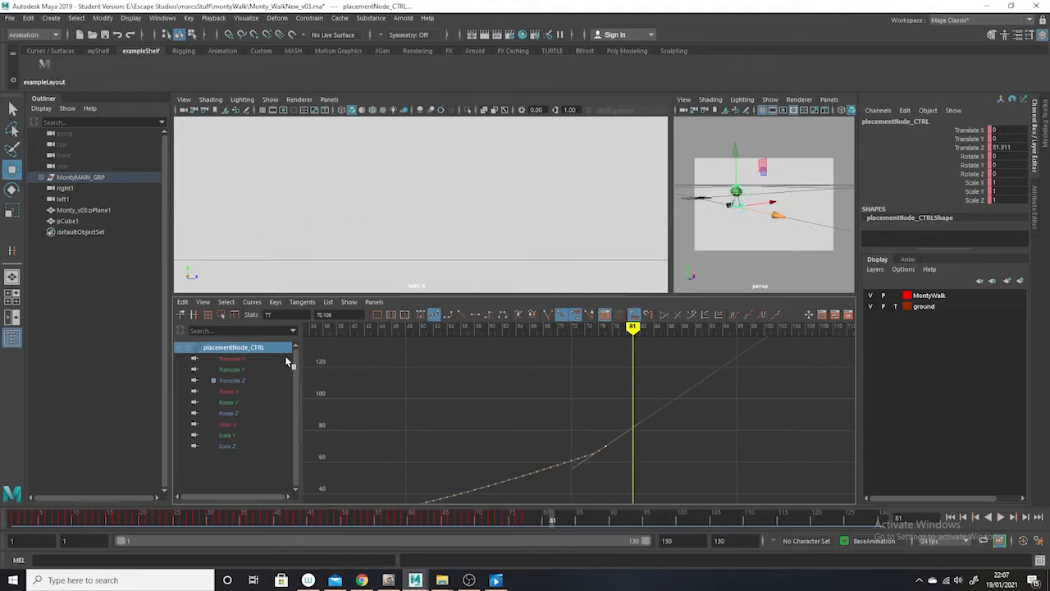
{"action": "left_click", "coordinate": [275, 302]}
{"action": "left_click", "coordinate": [308, 321]}
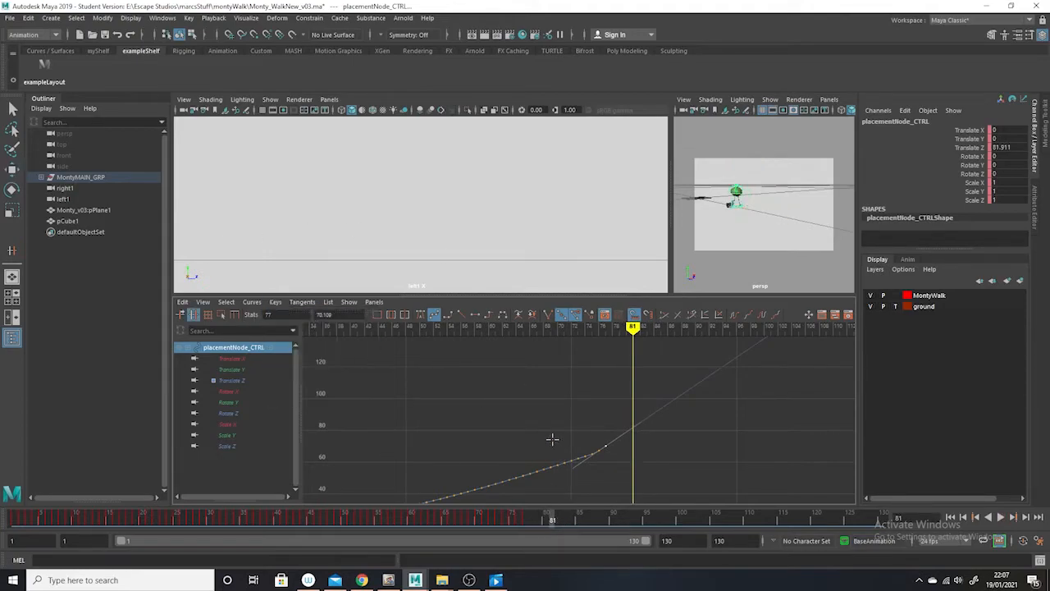
{"action": "middle_click", "coordinate": [631, 427]}
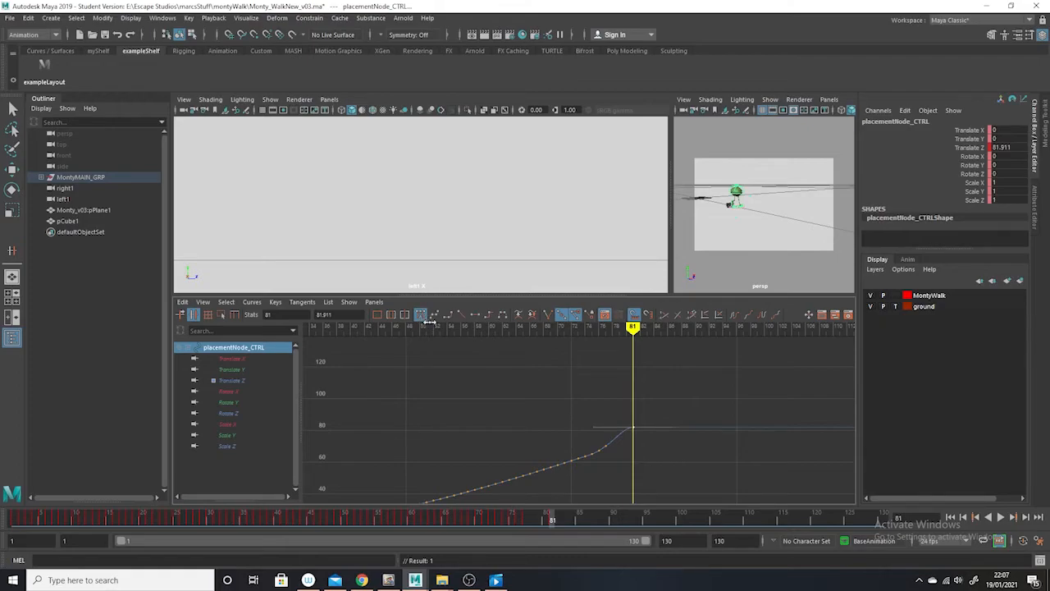
{"action": "left_click", "coordinate": [434, 315]}
Delete the Translate Z key at frame 74 from the placement control's curve
{"action": "scroll", "coordinate": [675, 471], "scroll_direction": "up", "scroll_amount": 5}
{"action": "left_click_drag", "start_coordinate": [554, 522], "coordinate": [509, 520]}
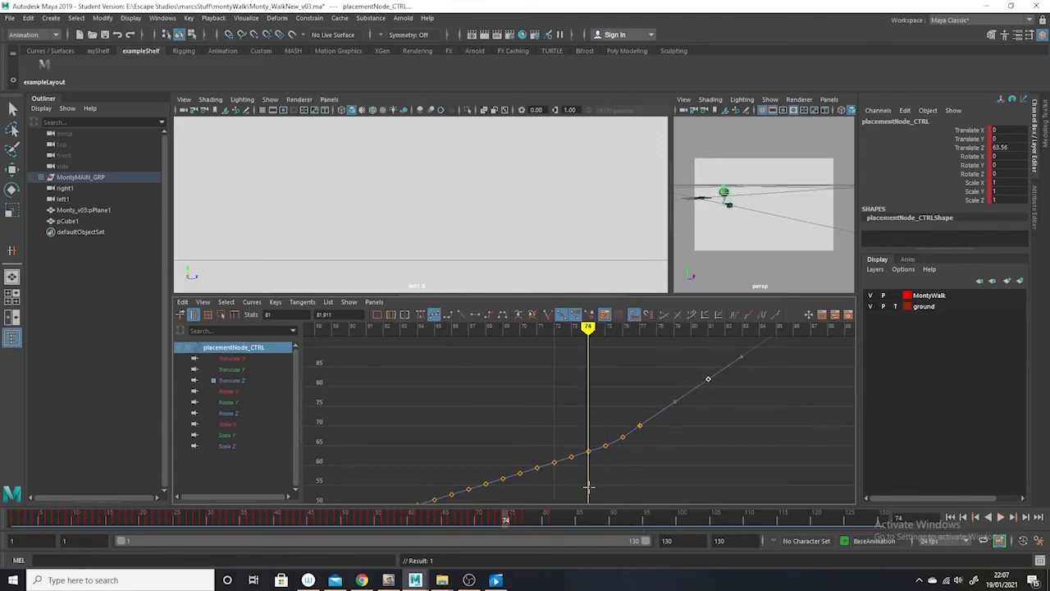
{"action": "key", "text": "q"}
{"action": "key", "text": "i"}
{"action": "middle_click", "coordinate": [585, 450]}
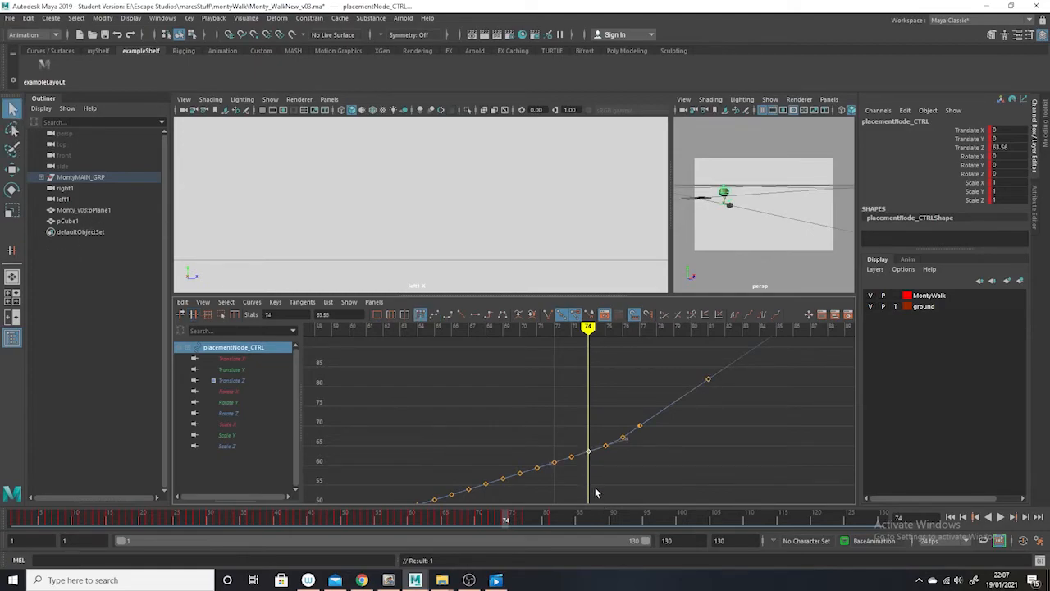
{"action": "key", "text": "Delete"}
Remove the Translate Z keys at frames 76 and 77 to smooth the transition between walk and run
{"action": "left_click_drag", "start_coordinate": [648, 415], "coordinate": [615, 454]}
{"action": "left_click_drag", "start_coordinate": [620, 433], "coordinate": [596, 452]}
{"action": "left_click", "coordinate": [568, 465]}
{"action": "middle_click_drag", "start_coordinate": [574, 483], "coordinate": [571, 479]}
{"action": "left_click", "coordinate": [665, 471]}
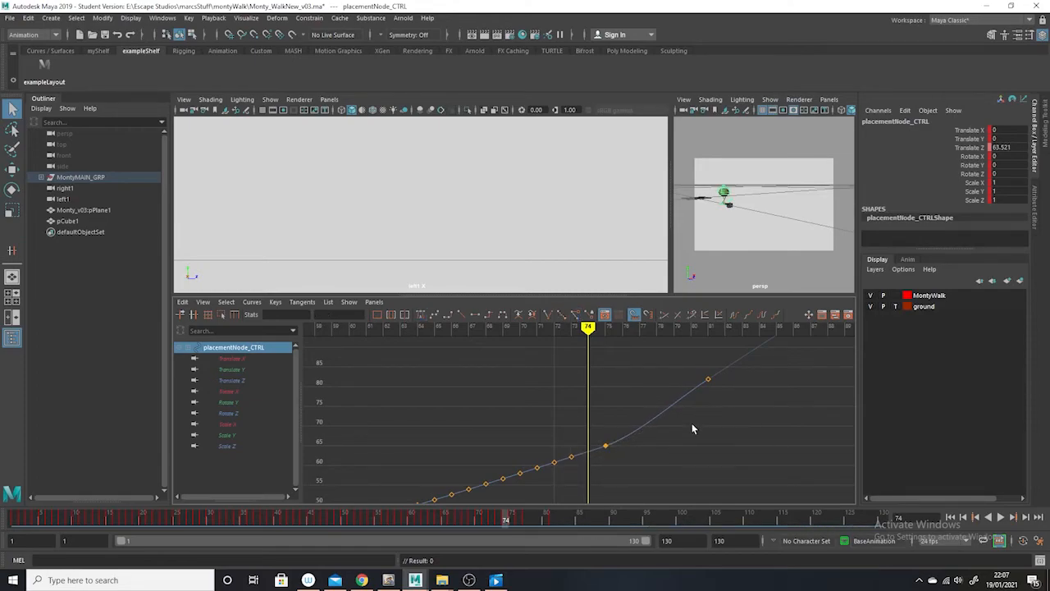
Raise the Translate Z key at frame 75 slightly so the curve bends smoothly into the steeper run section
{"action": "left_click_drag", "start_coordinate": [633, 424], "coordinate": [606, 466]}
{"action": "middle_click_drag", "start_coordinate": [636, 450], "coordinate": [636, 441]}
{"action": "left_click", "coordinate": [626, 458]}
{"action": "left_click_drag", "start_coordinate": [619, 420], "coordinate": [596, 467]}
{"action": "right_click_drag", "start_coordinate": [601, 486], "coordinate": [607, 465], "text": "alt+shift"}
{"action": "mouse_move", "coordinate": [615, 463]}
{"action": "middle_mouse_down", "text": "alt"}
{"action": "mouse_move", "coordinate": [622, 447]}
{"action": "mouse_move", "coordinate": [611, 457]}
{"action": "middle_mouse_up", "text": "alt"}
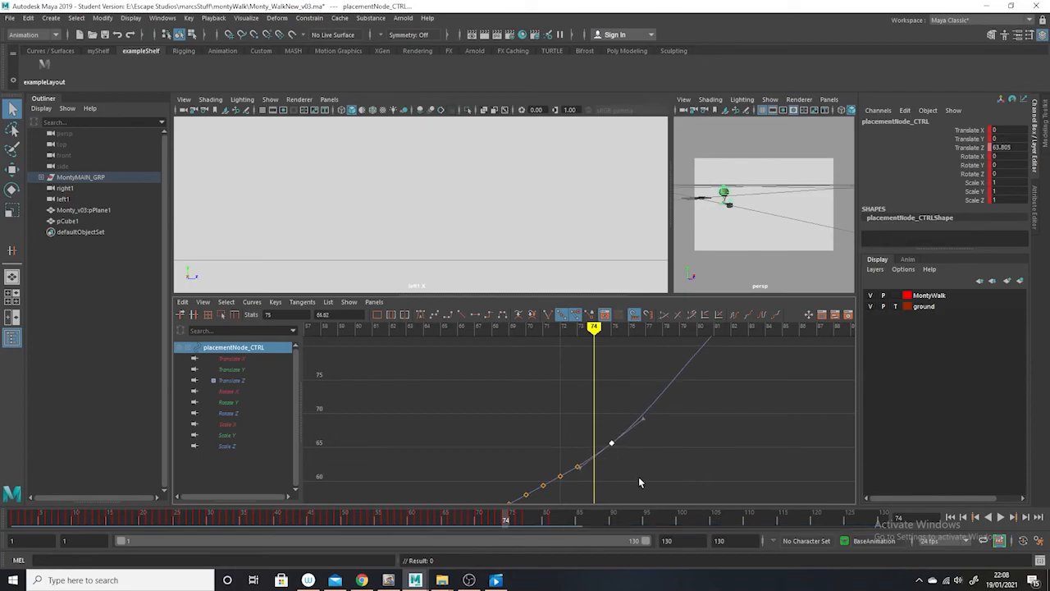
{"action": "left_click", "coordinate": [641, 451]}
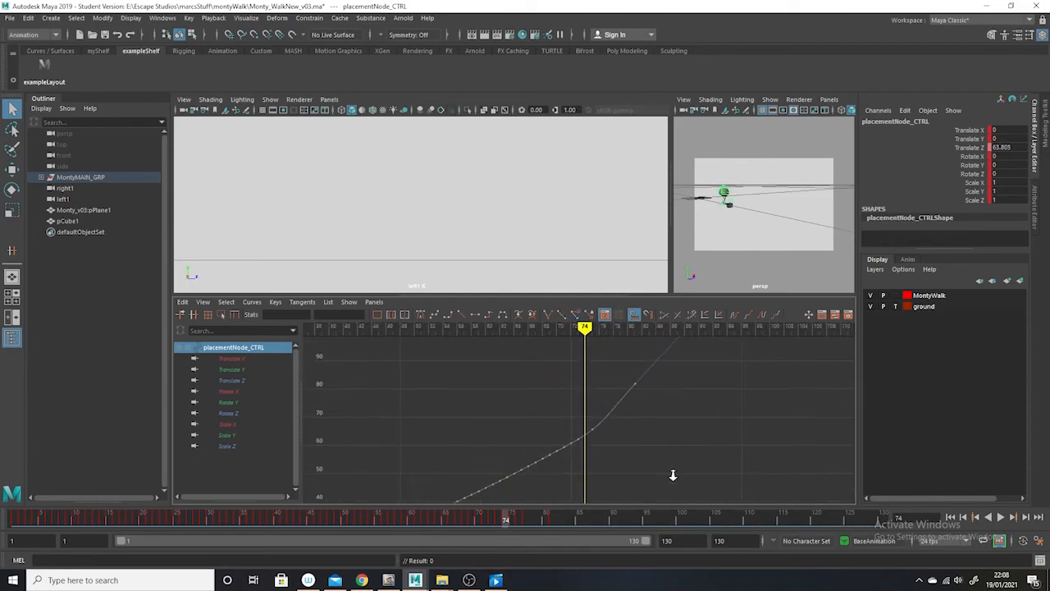